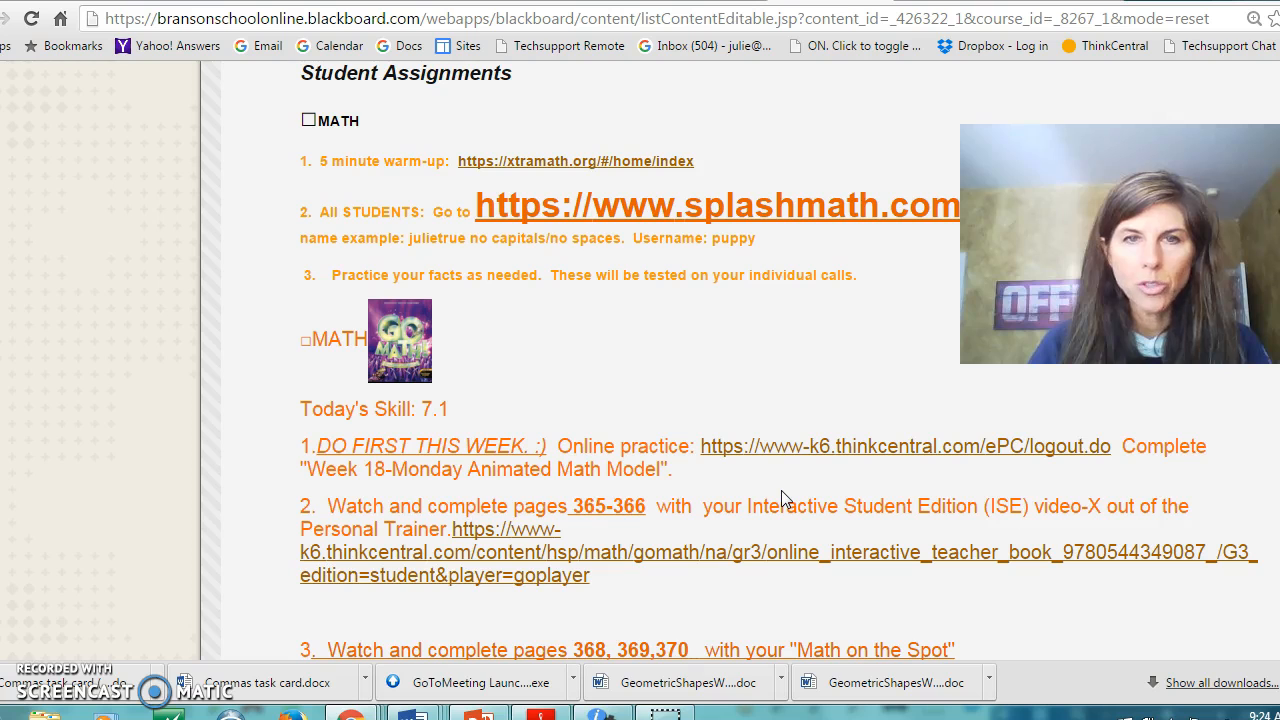
# - Scroll past the Math and Reading tasks to the Writing section's StoryBird link
pyautogui.scroll(-1, 783, 498)
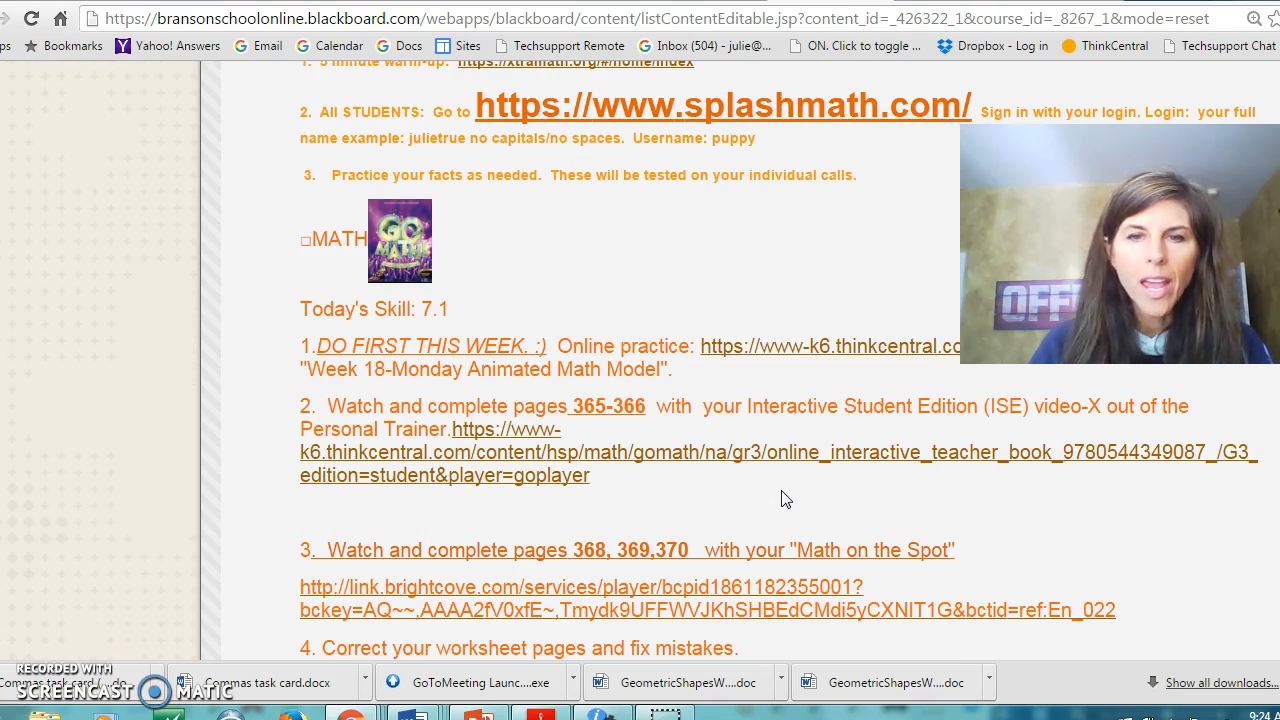
pyautogui.scroll(-2, 783, 498)
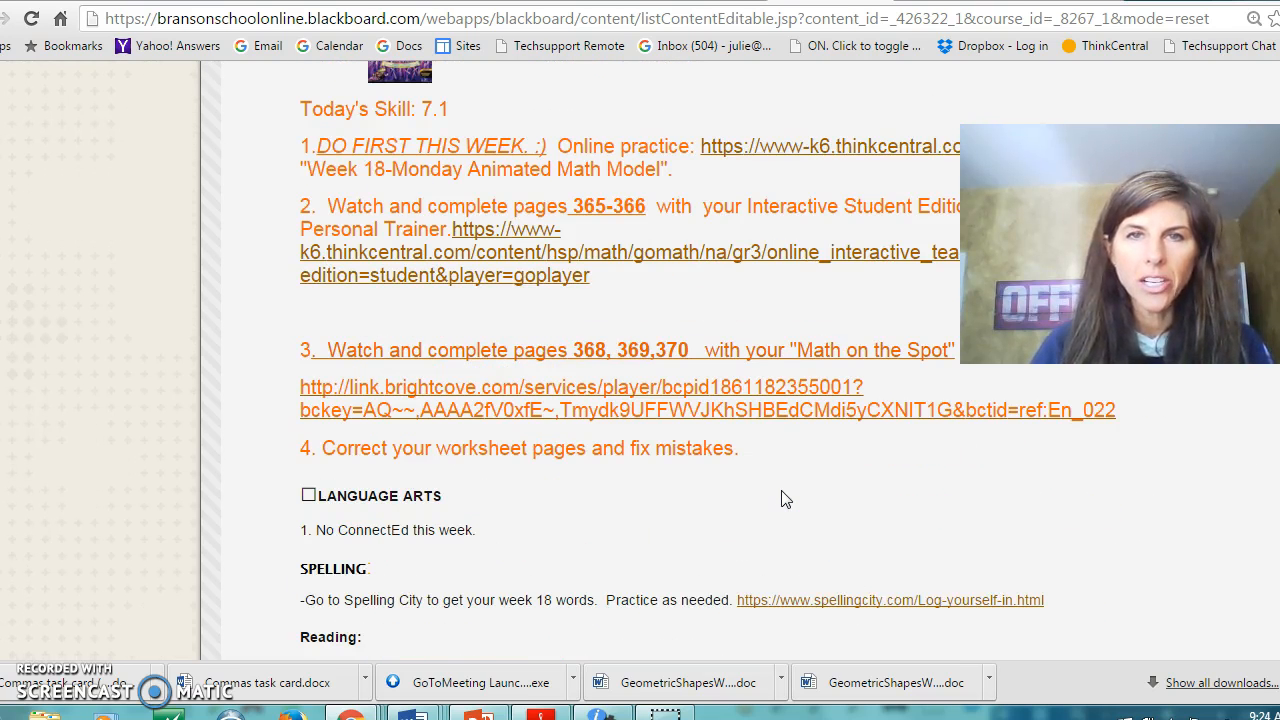
pyautogui.scroll(-4, 783, 498)
pyautogui.scroll(-3, 783, 498)
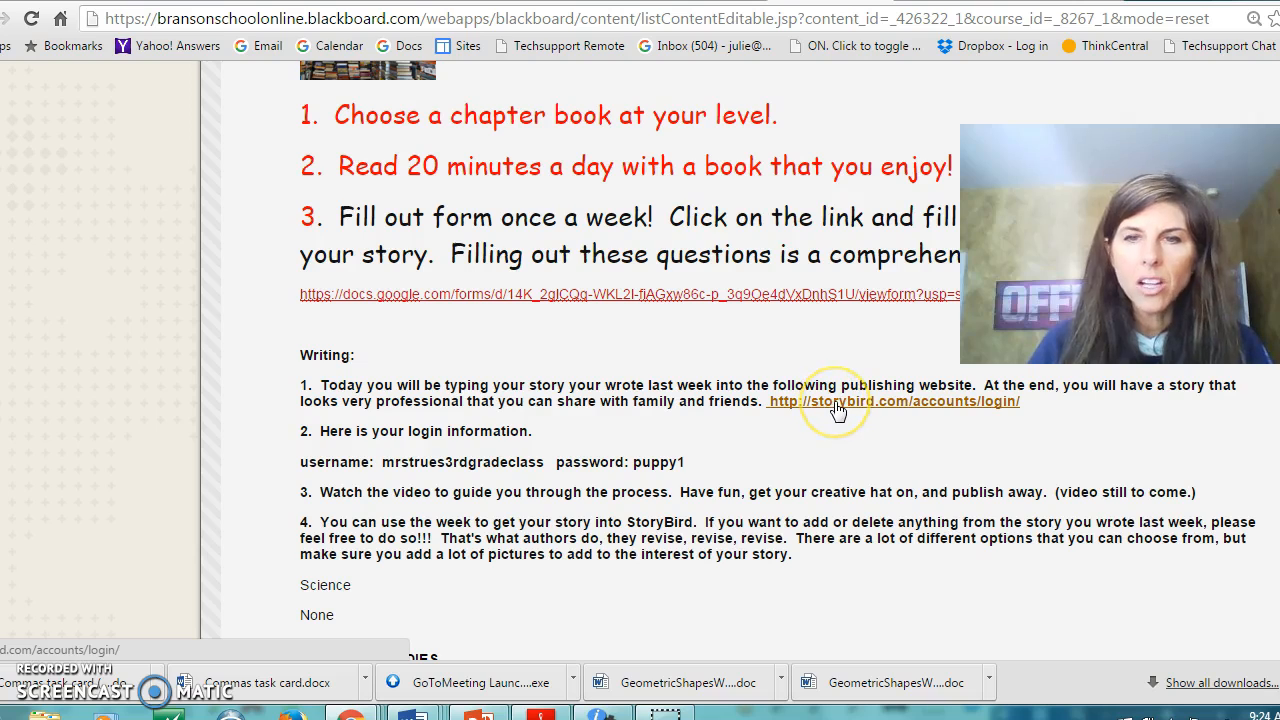
# - Open the storybird.com login and sign in with the class account's saved username and password
pyautogui.click(836, 404)
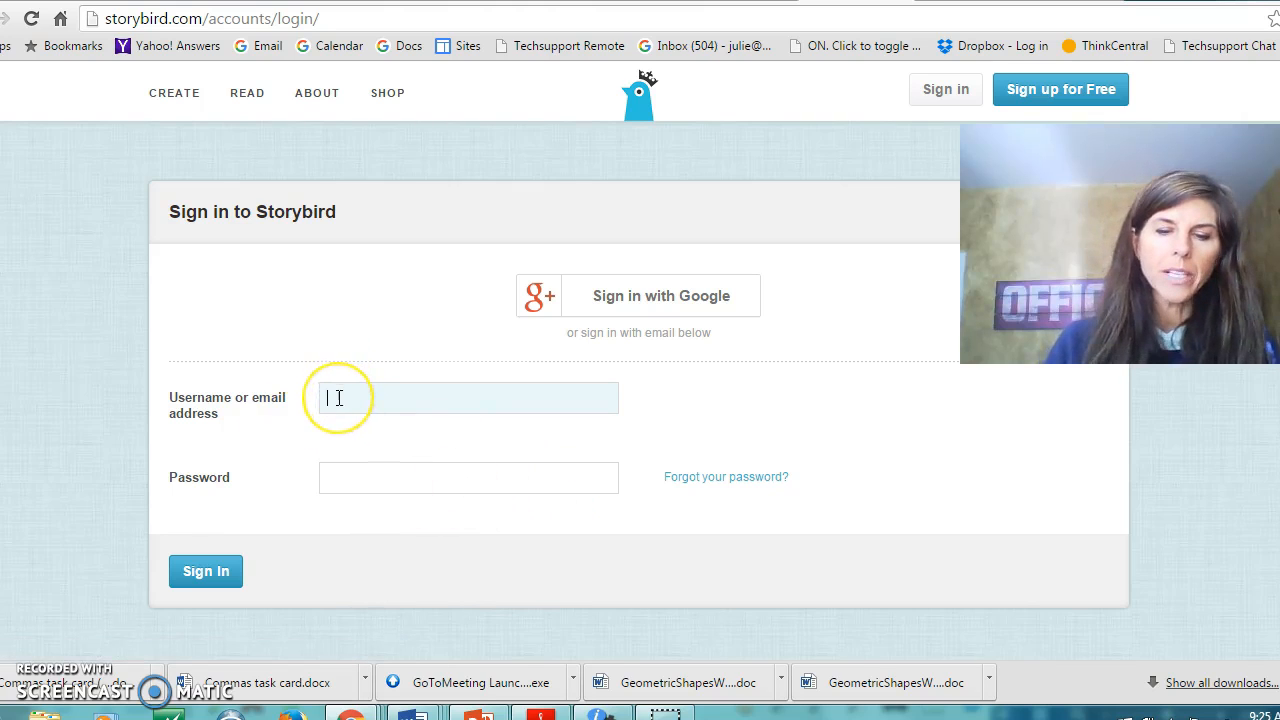
pyautogui.write('mrstrues3rdgradeclass')
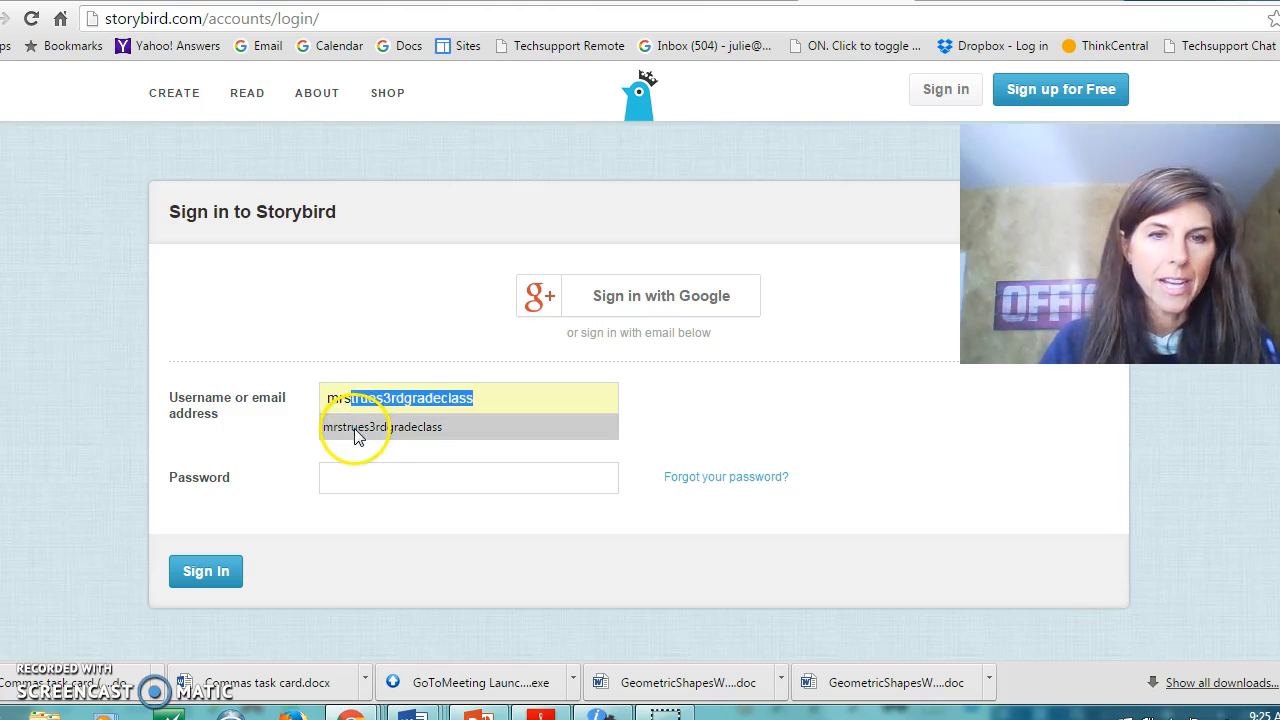
pyautogui.click(356, 430)
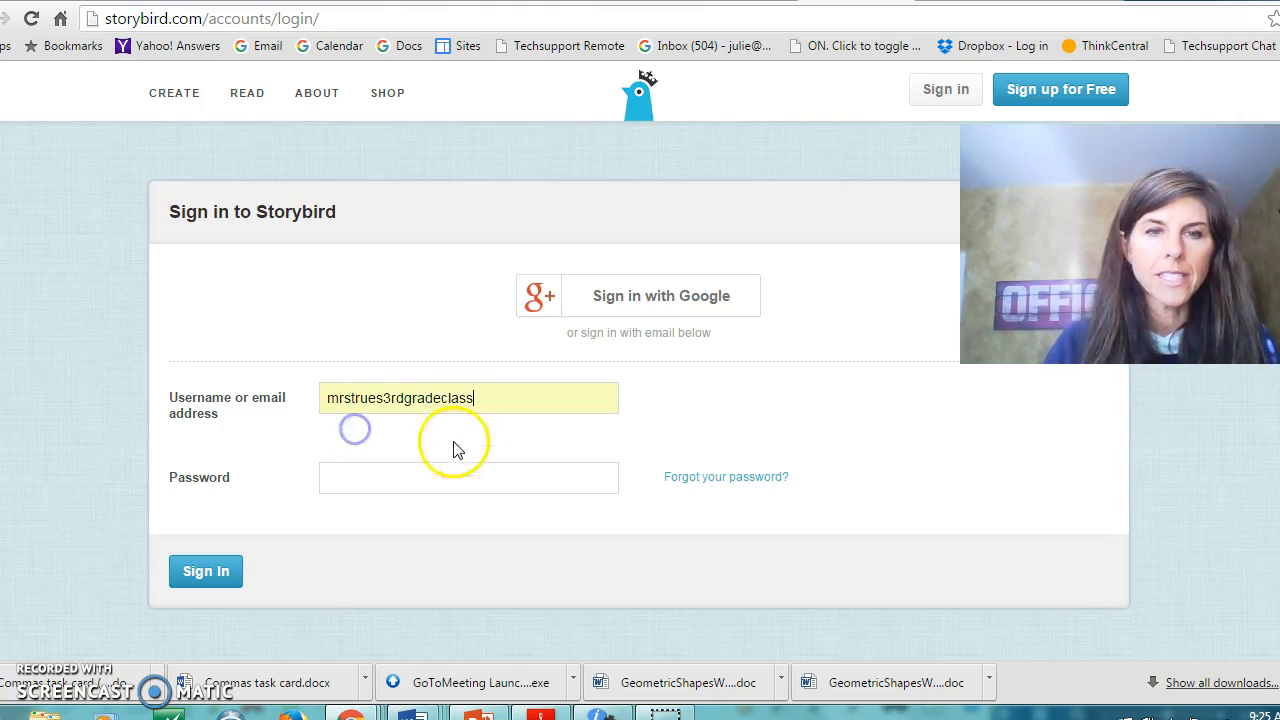
pyautogui.click(360, 476)
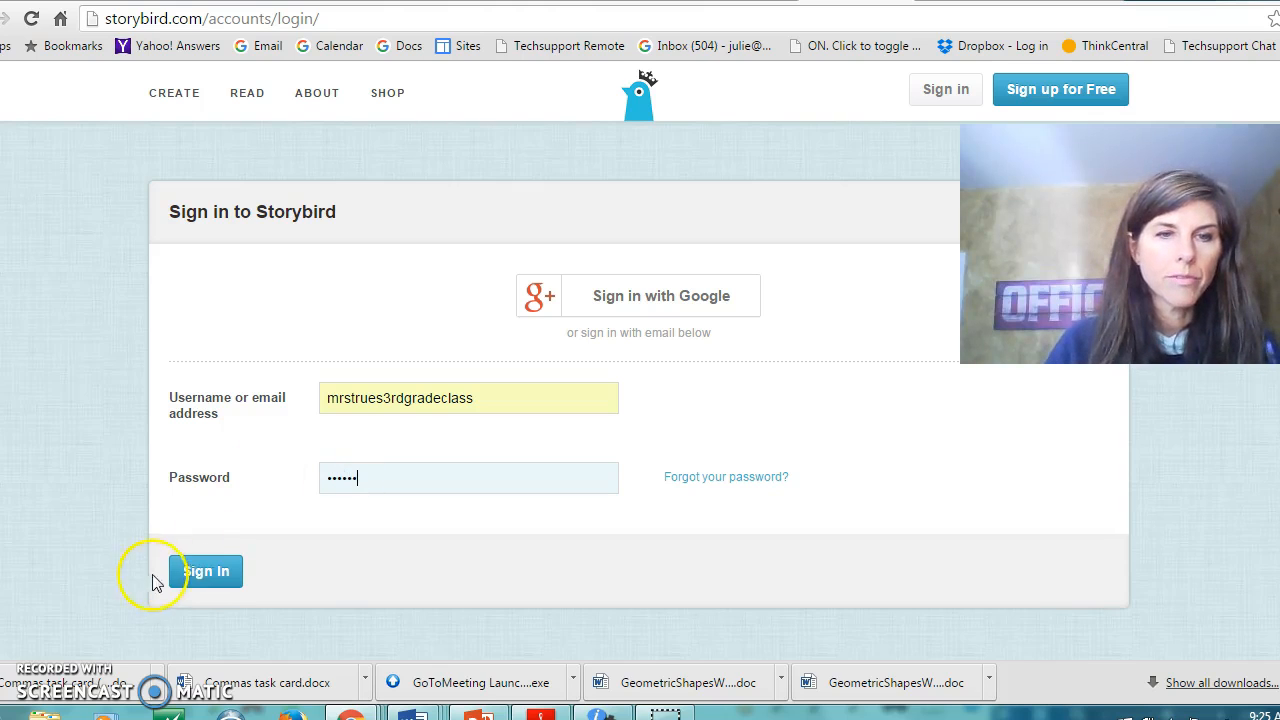
pyautogui.click(201, 572)
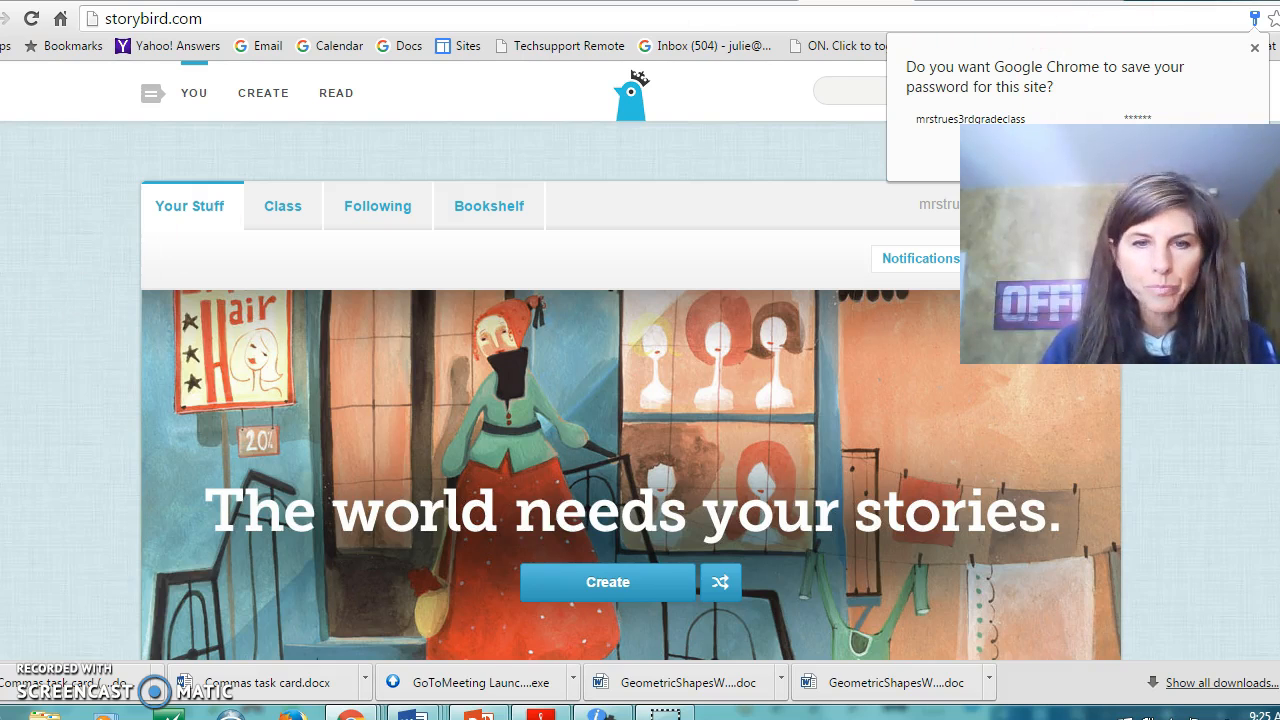
# - Go to Create and browse the Picture Books artwork thumbnails
pyautogui.scroll(-1, 682, 430)
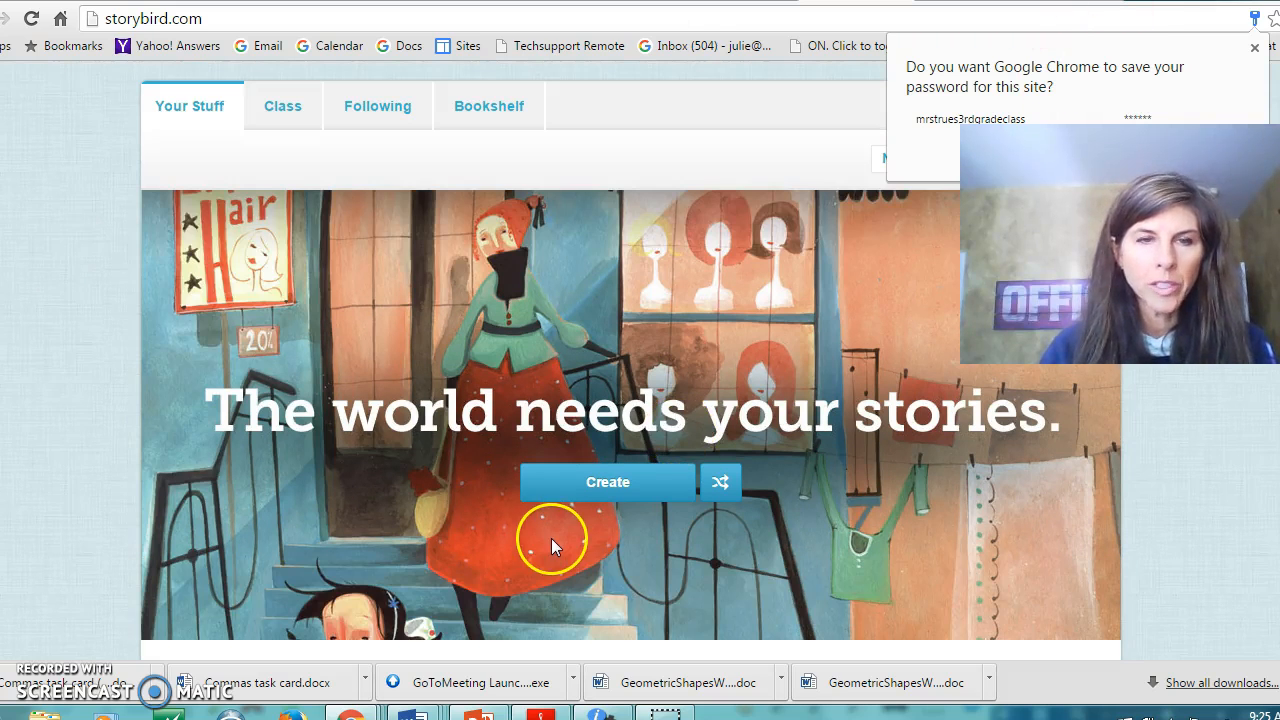
pyautogui.click(610, 484)
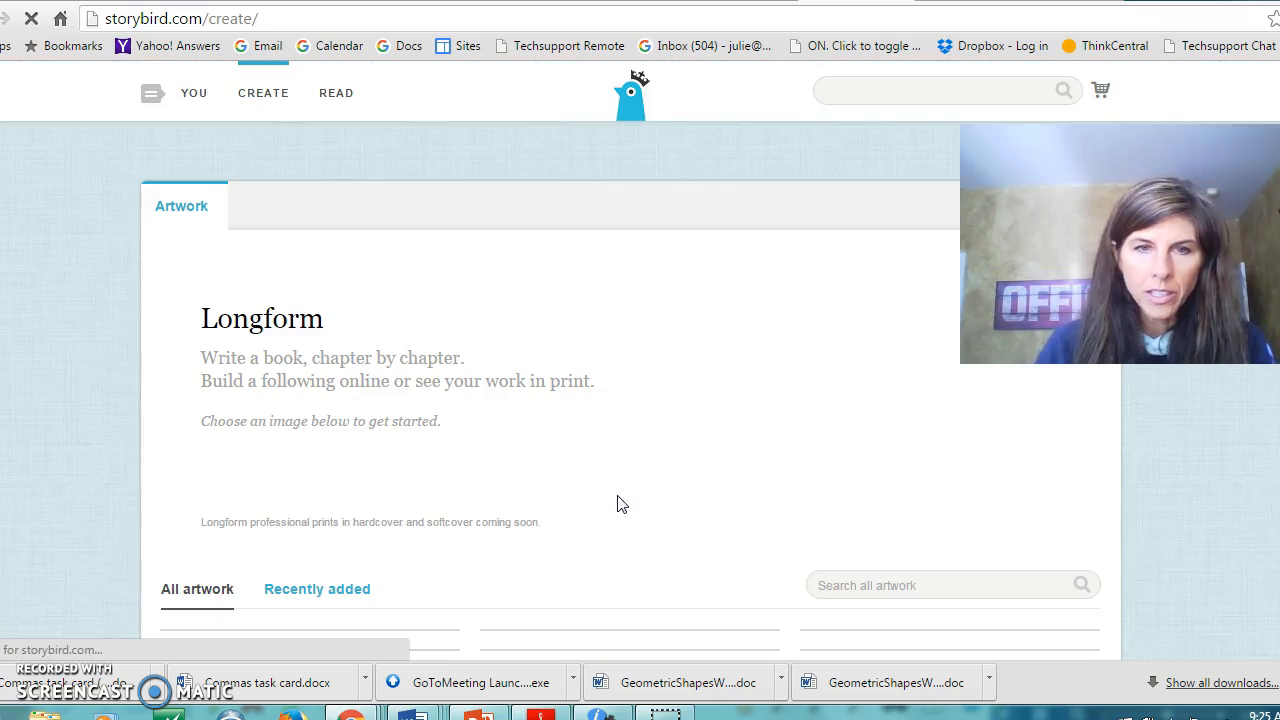
pyautogui.scroll(-1, 548, 494)
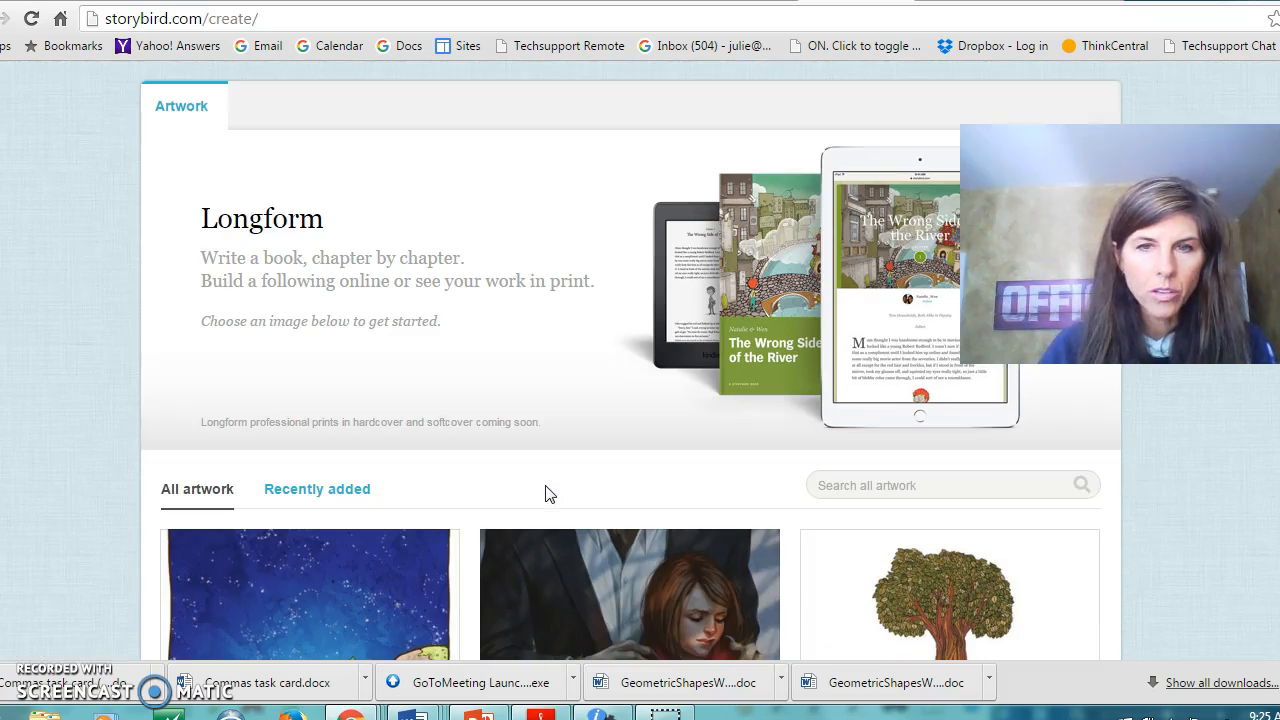
pyautogui.scroll(-1, 548, 494)
pyautogui.scroll(-3, 548, 494)
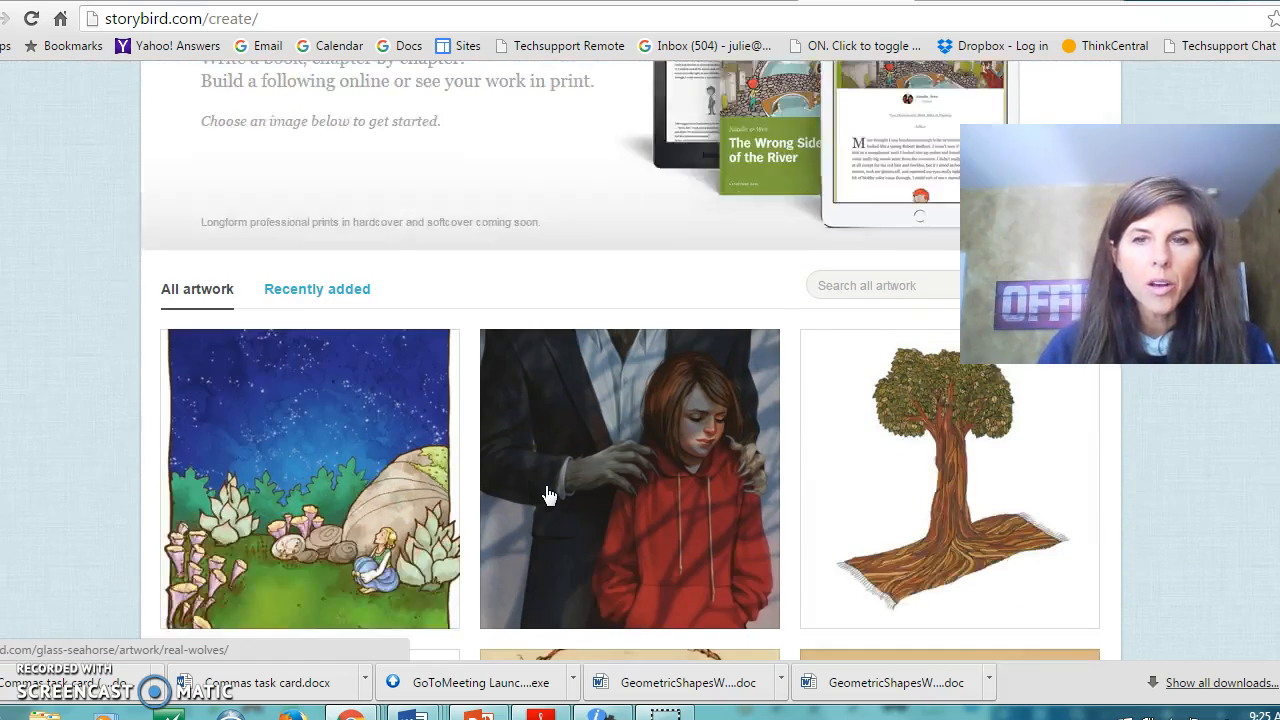
pyautogui.scroll(3, 548, 494)
pyautogui.scroll(2, 548, 494)
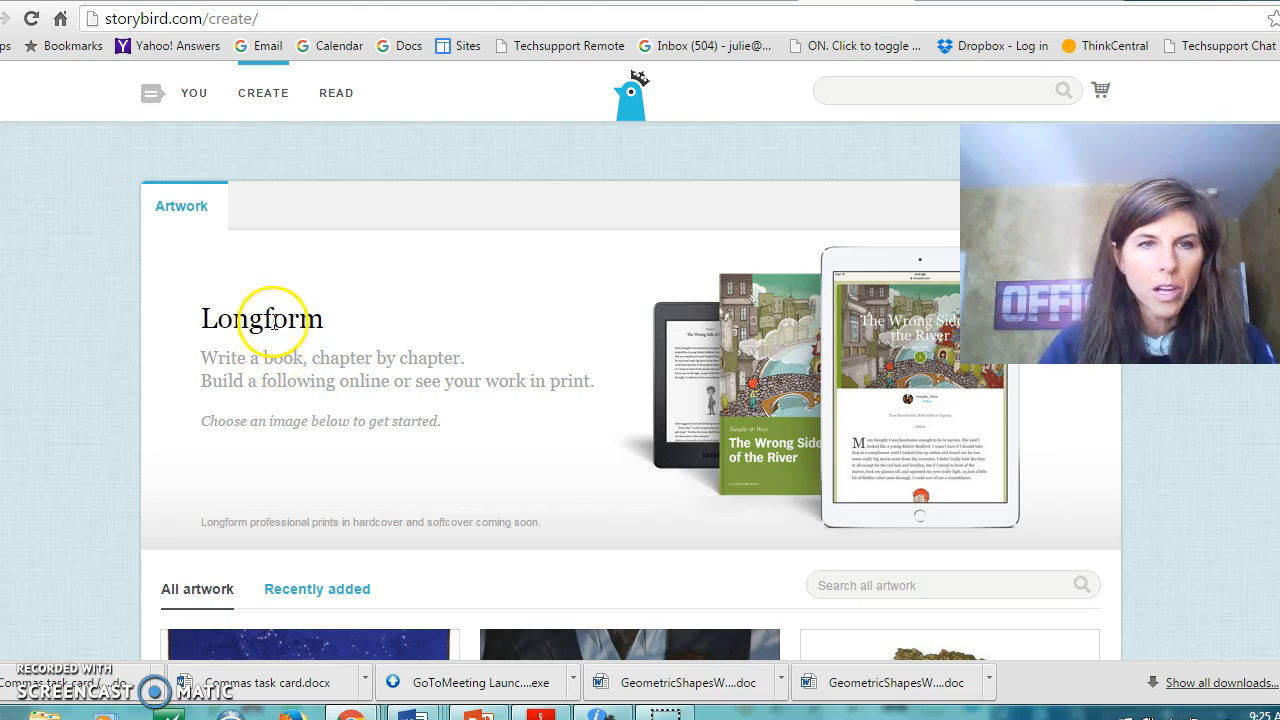
# - Reload the Create page from the header and look over the refreshed artwork gallery
pyautogui.click(266, 97)
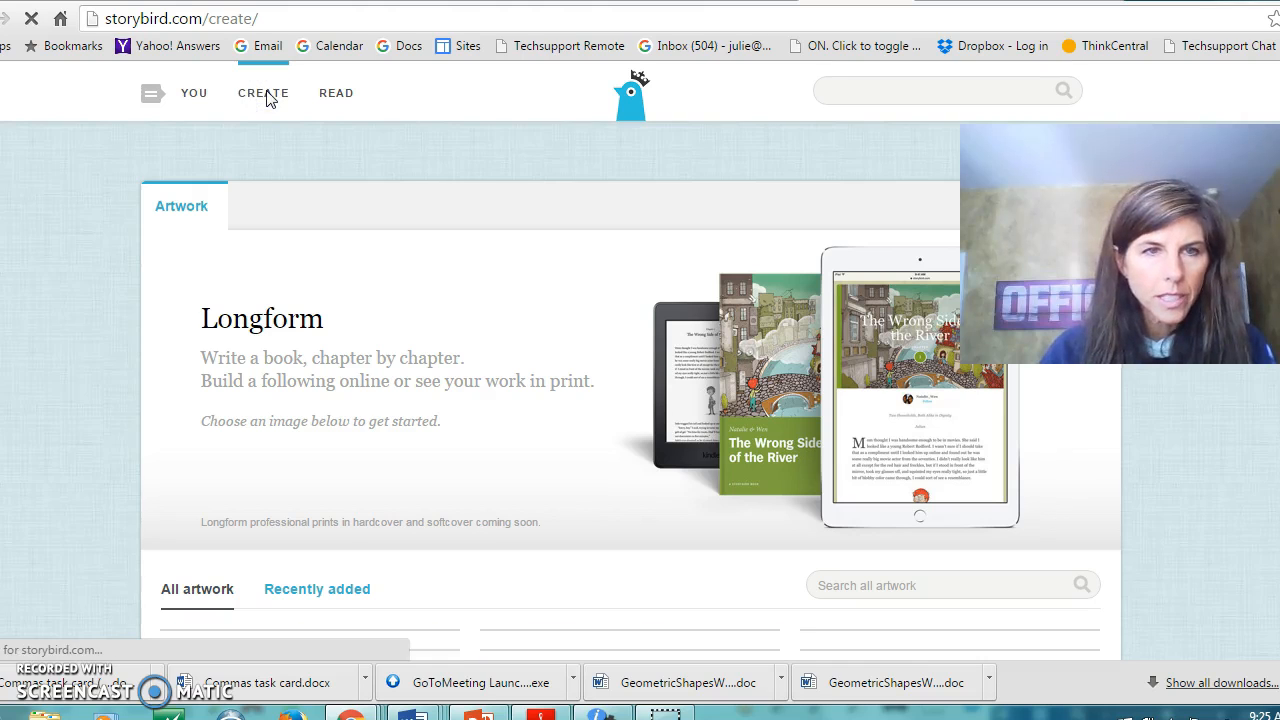
pyautogui.scroll(-2, 266, 390)
pyautogui.scroll(-3, 266, 397)
pyautogui.scroll(5, 266, 397)
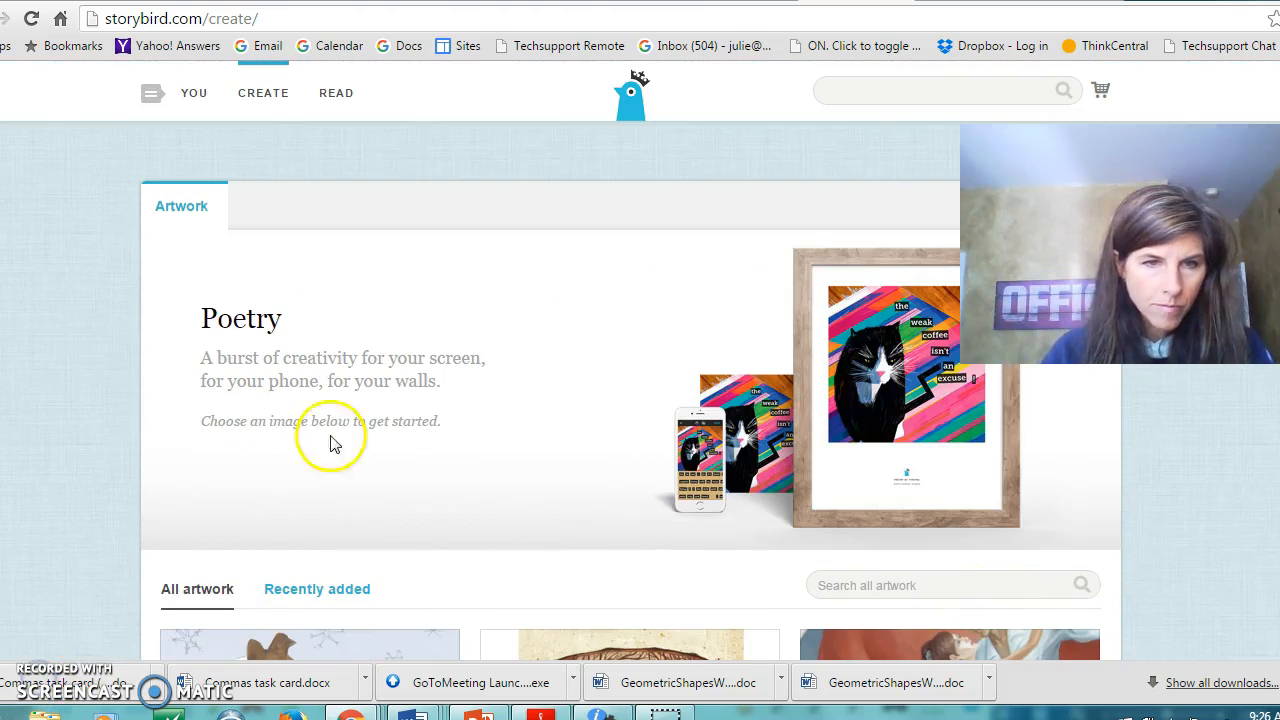
pyautogui.scroll(-1, 433, 400)
pyautogui.scroll(1, 433, 400)
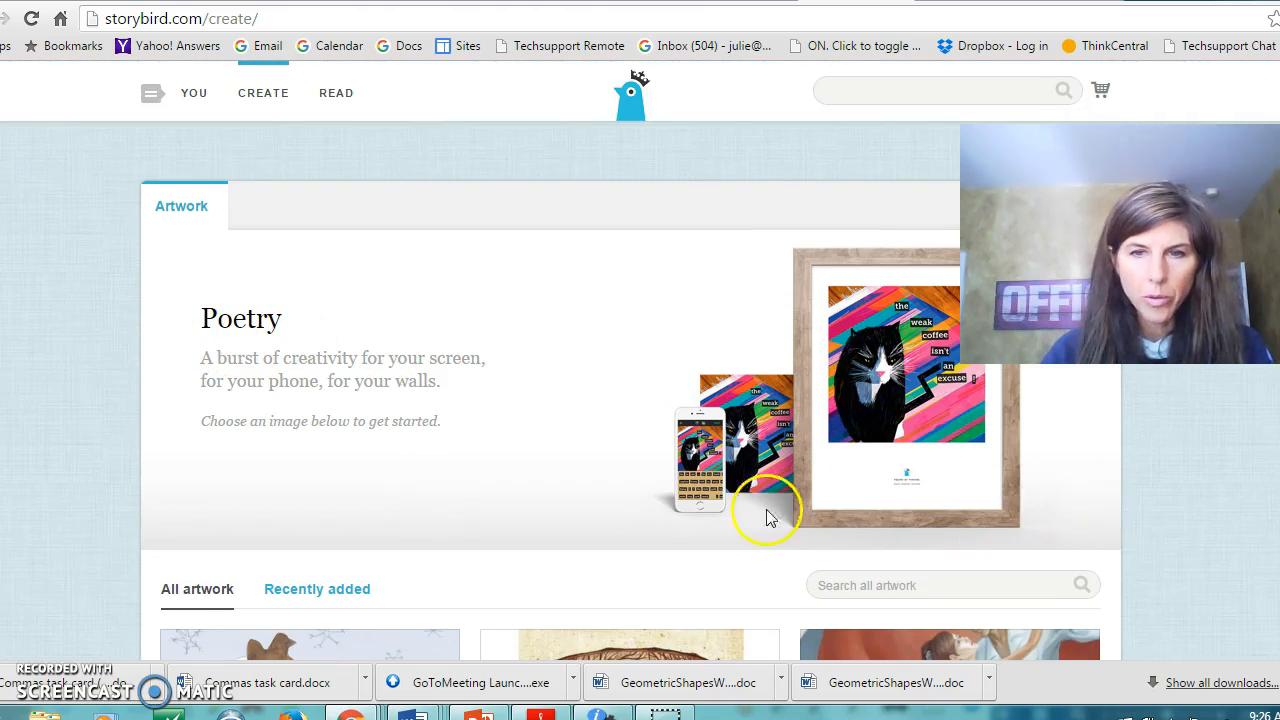
pyautogui.scroll(-8, 514, 471)
pyautogui.scroll(8, 510, 466)
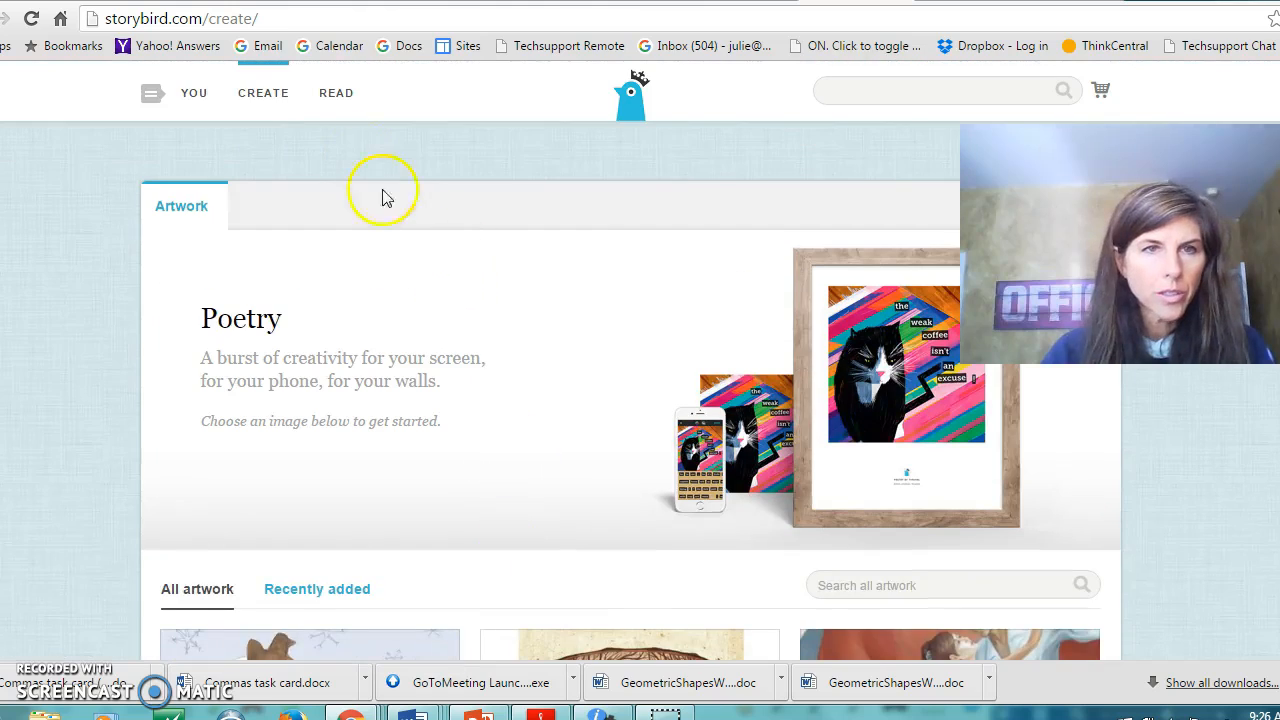
pyautogui.click(278, 100)
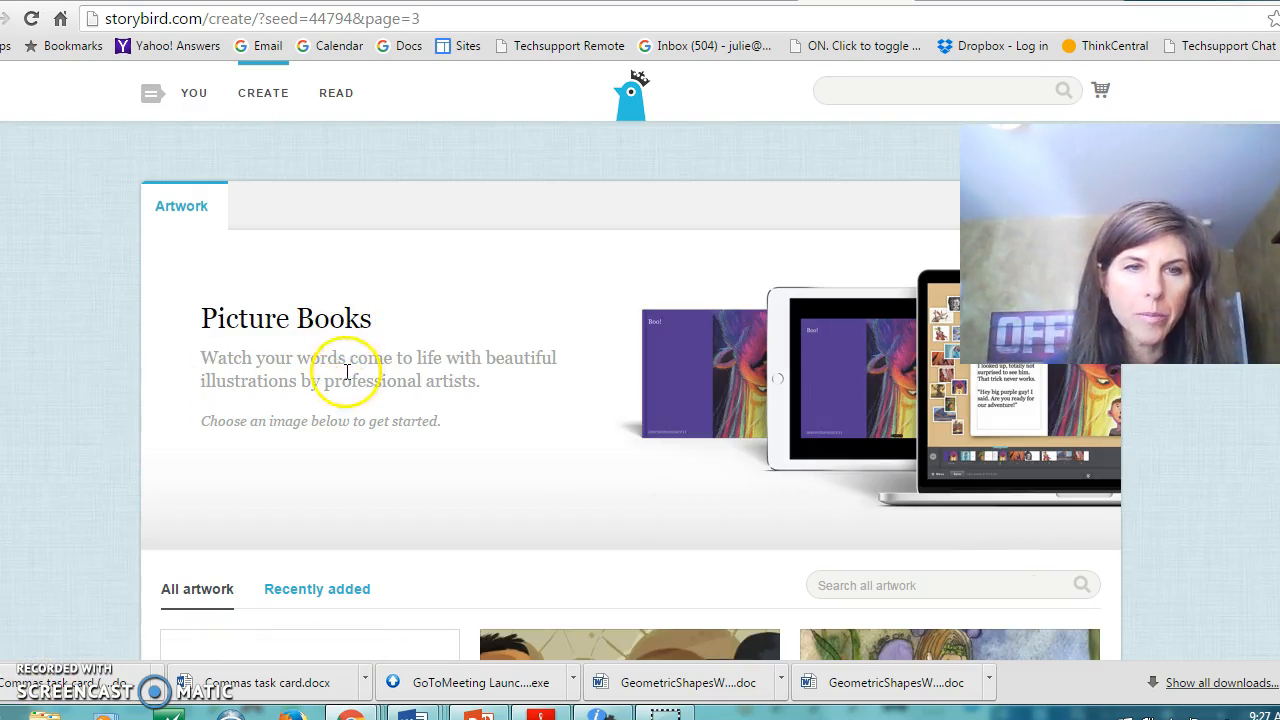
# - Page forward through the artwork gallery up to page 10
pyautogui.scroll(-10, 360, 443)
pyautogui.scroll(-15, 427, 455)
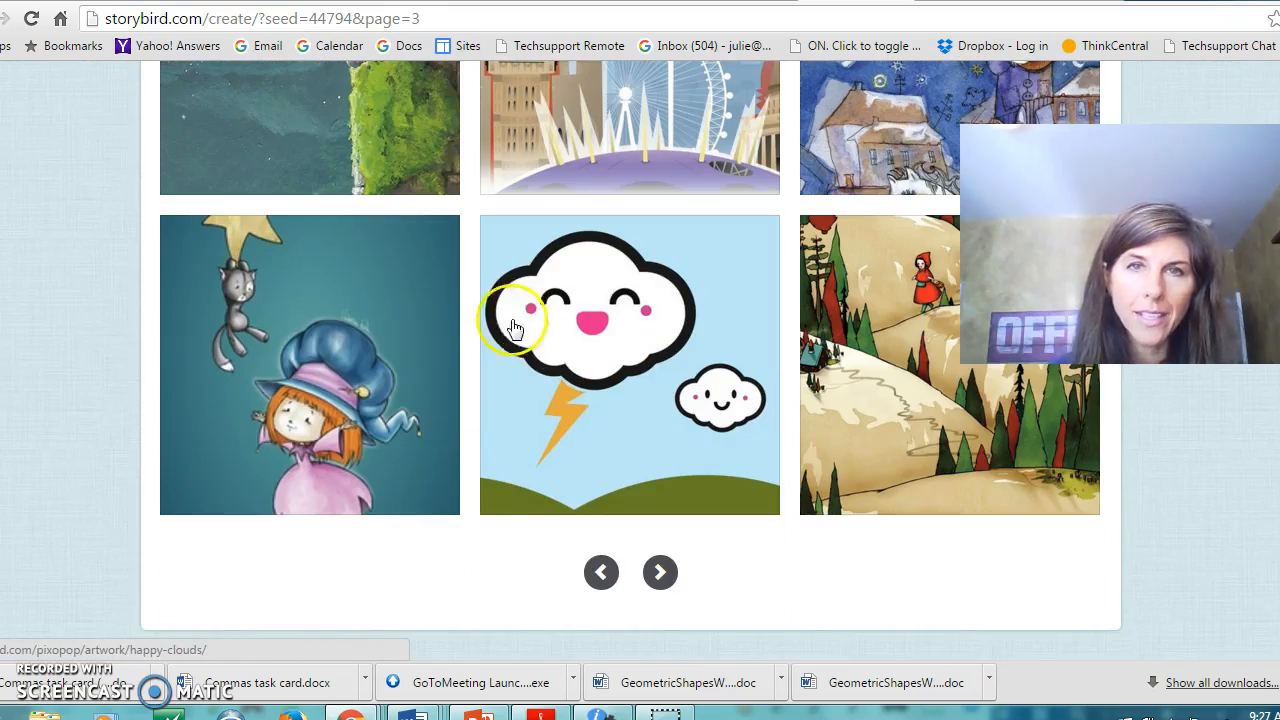
pyautogui.click(660, 569)
pyautogui.click(675, 571)
pyautogui.click(662, 571)
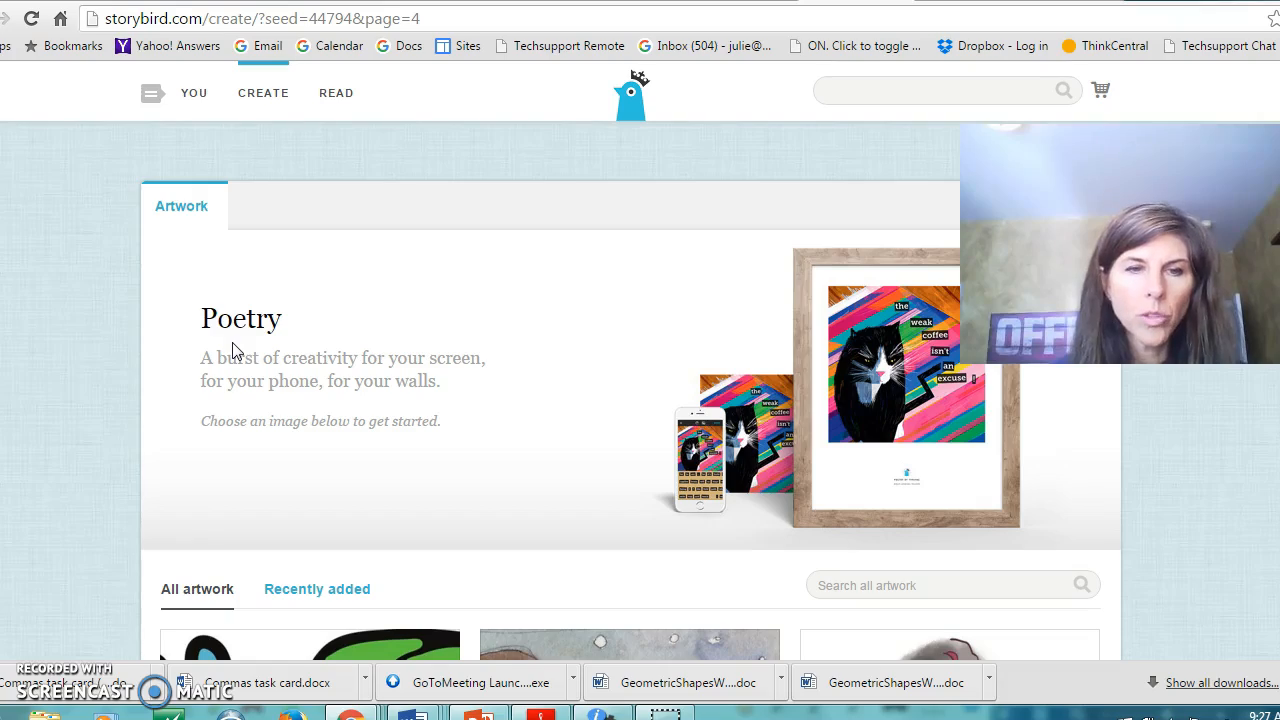
pyautogui.scroll(-15, 234, 350)
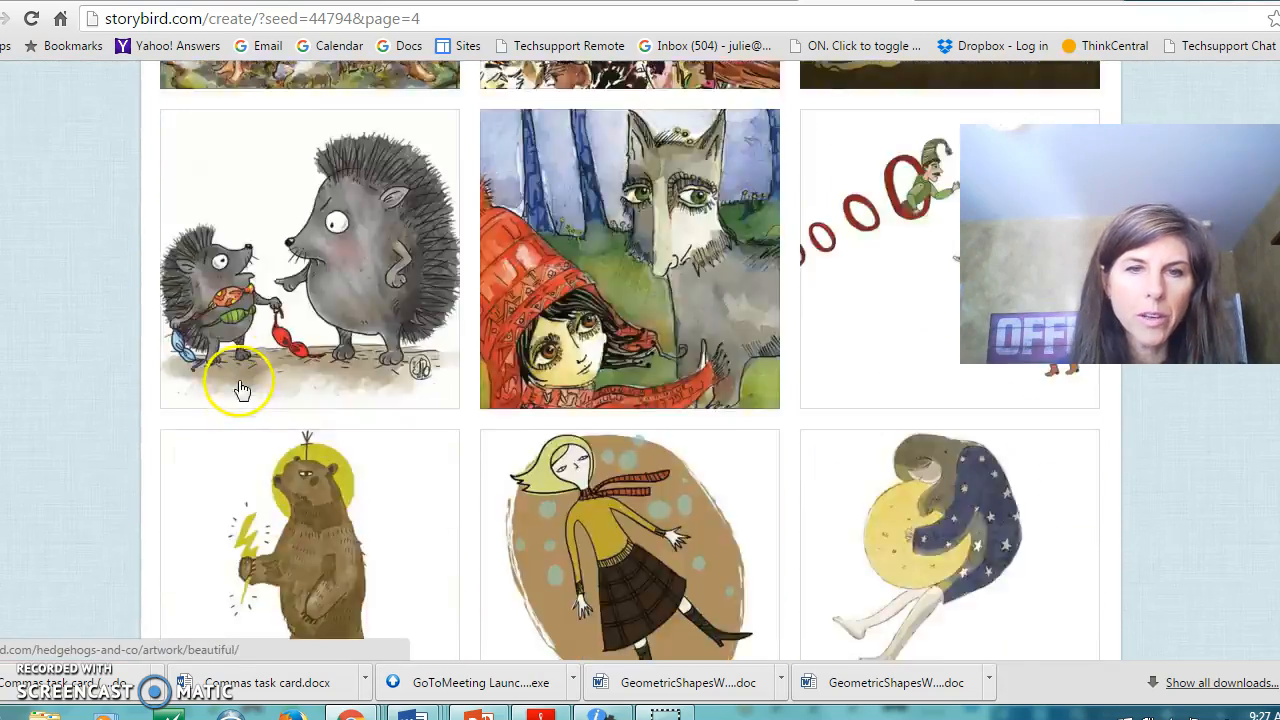
pyautogui.scroll(-10, 308, 440)
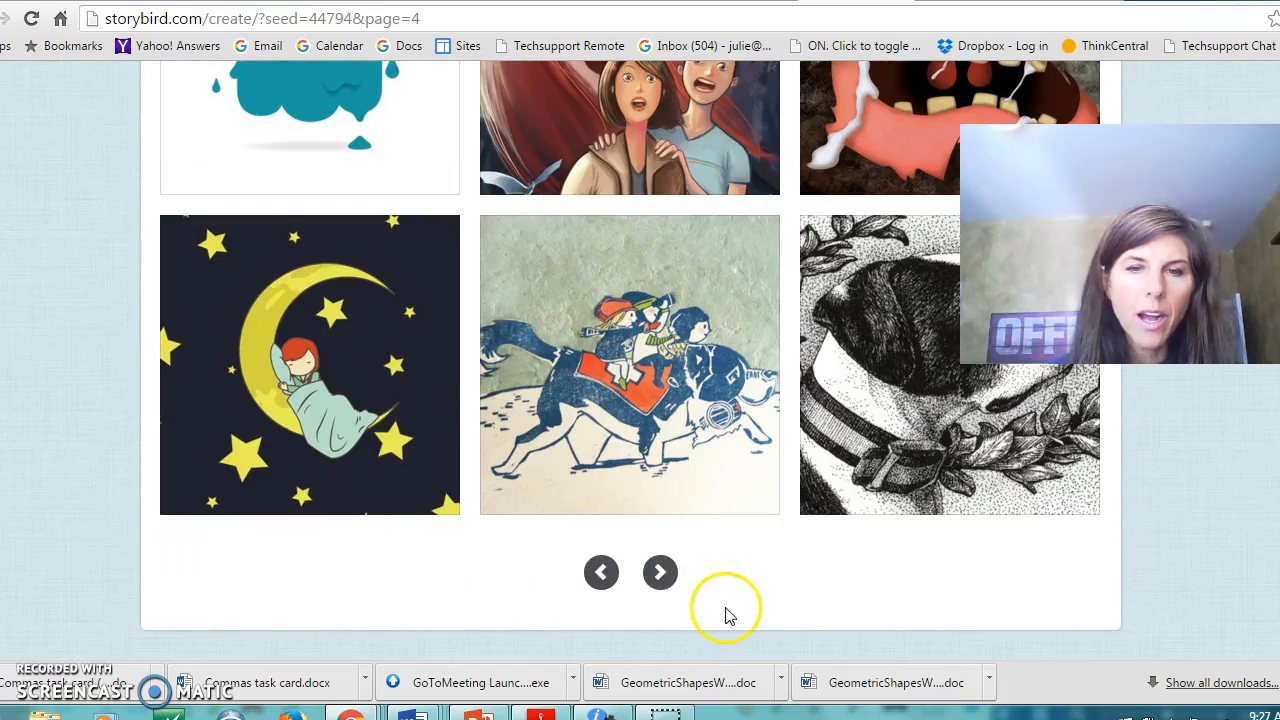
pyautogui.click(660, 571)
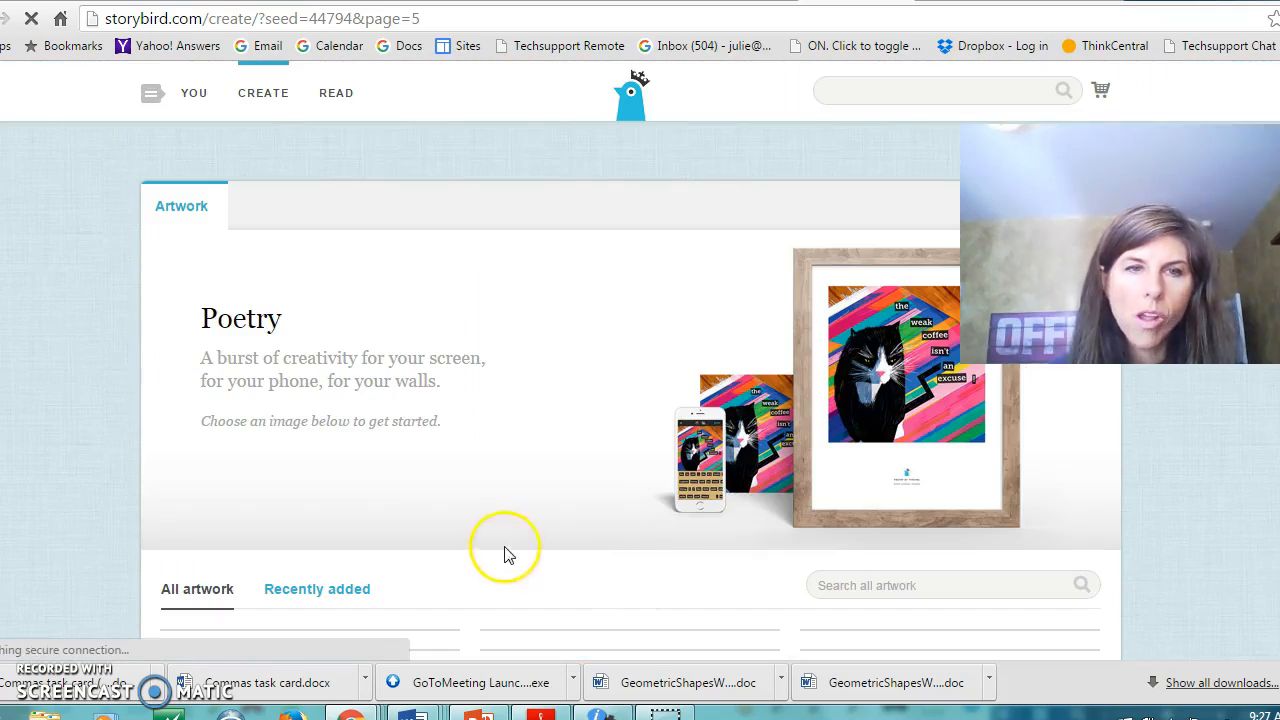
pyautogui.scroll(-20, 443, 506)
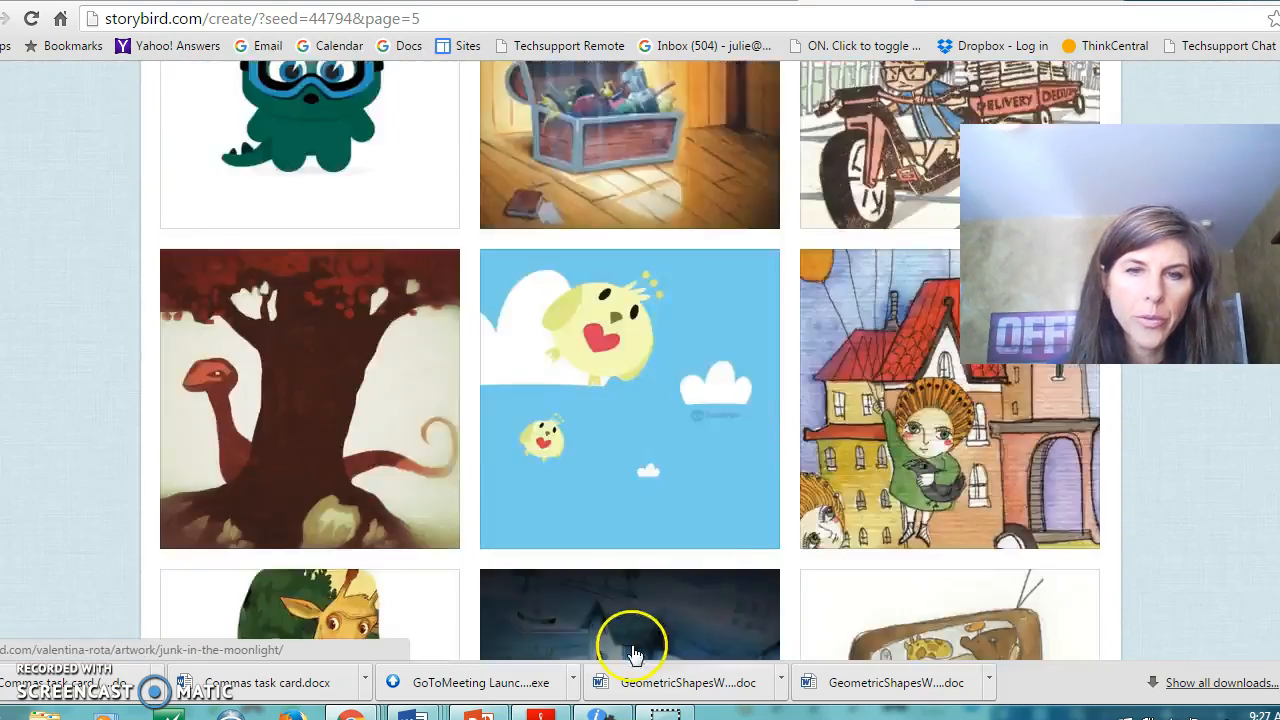
pyautogui.scroll(-4, 634, 652)
pyautogui.click(661, 571)
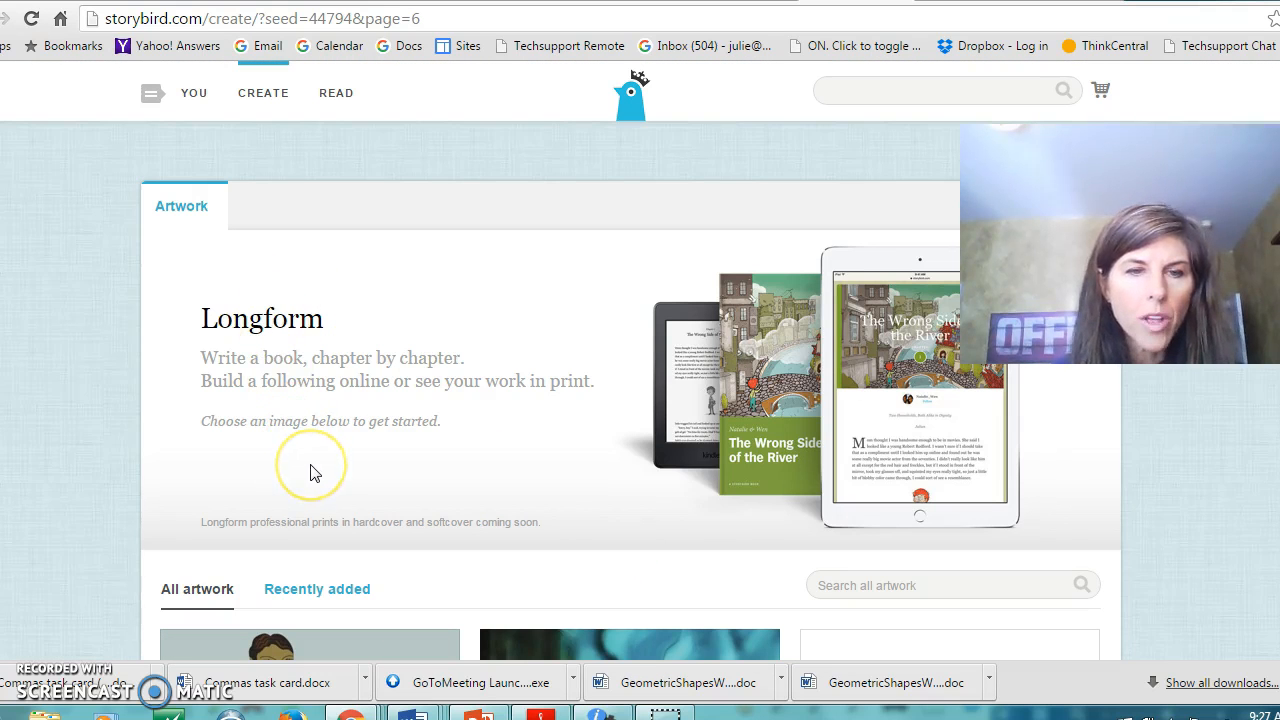
pyautogui.scroll(-20, 310, 470)
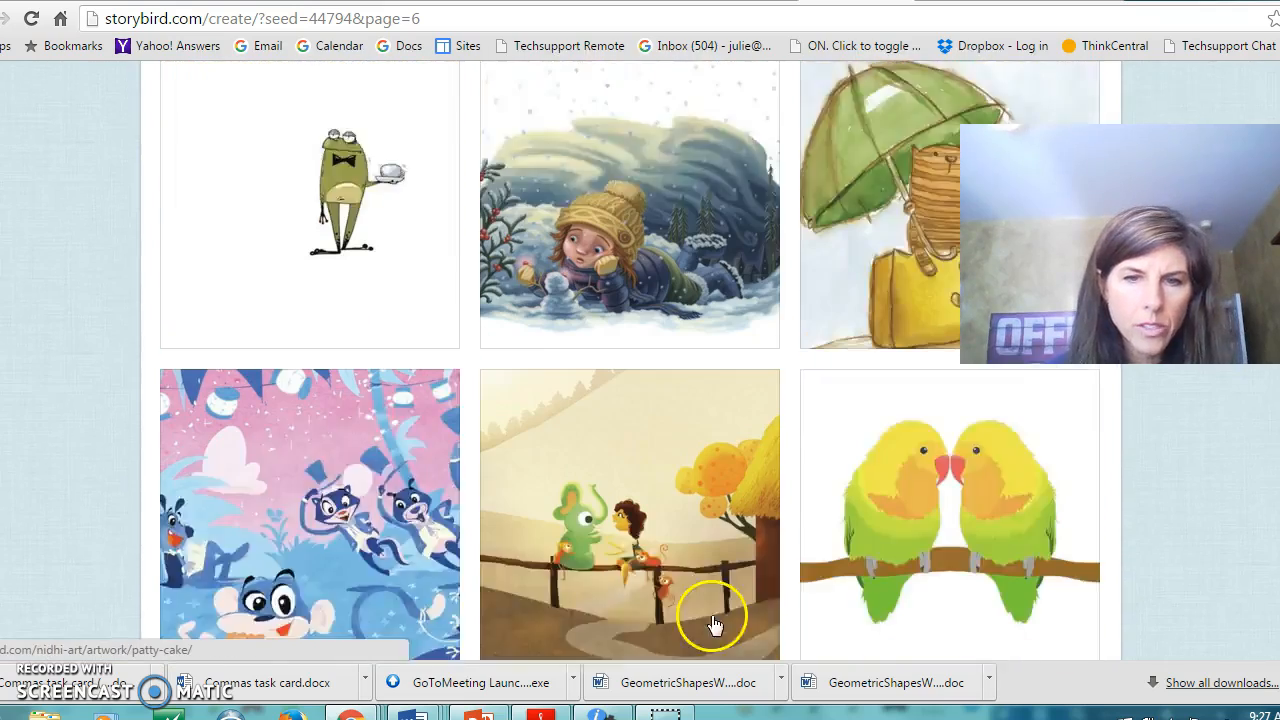
pyautogui.scroll(-2, 712, 620)
pyautogui.click(660, 572)
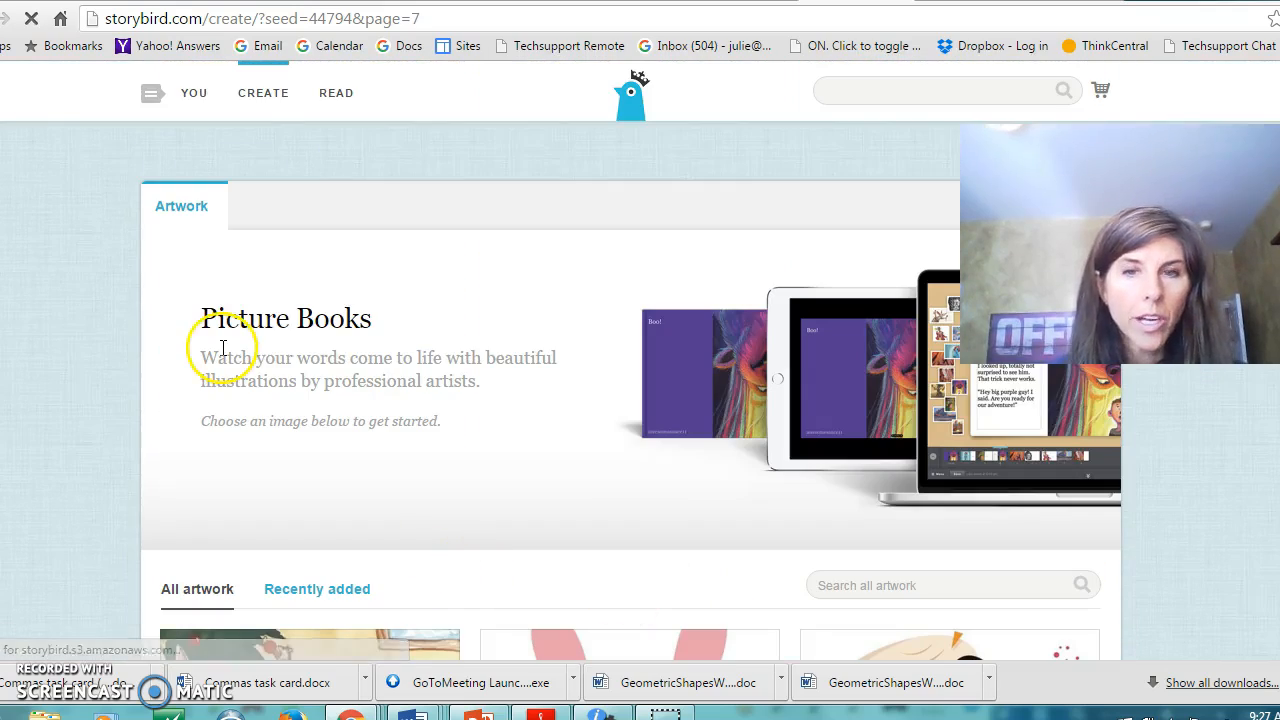
pyautogui.scroll(-1, 417, 413)
pyautogui.scroll(-20, 417, 413)
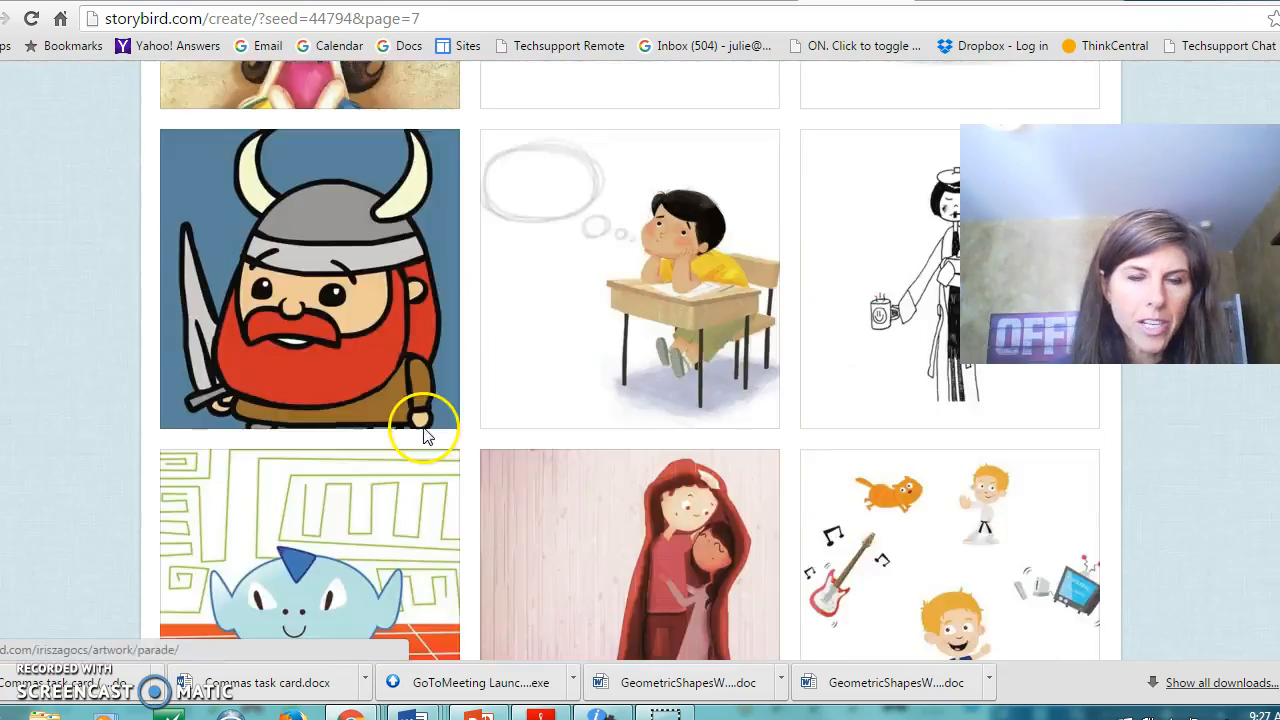
pyautogui.scroll(-1, 580, 570)
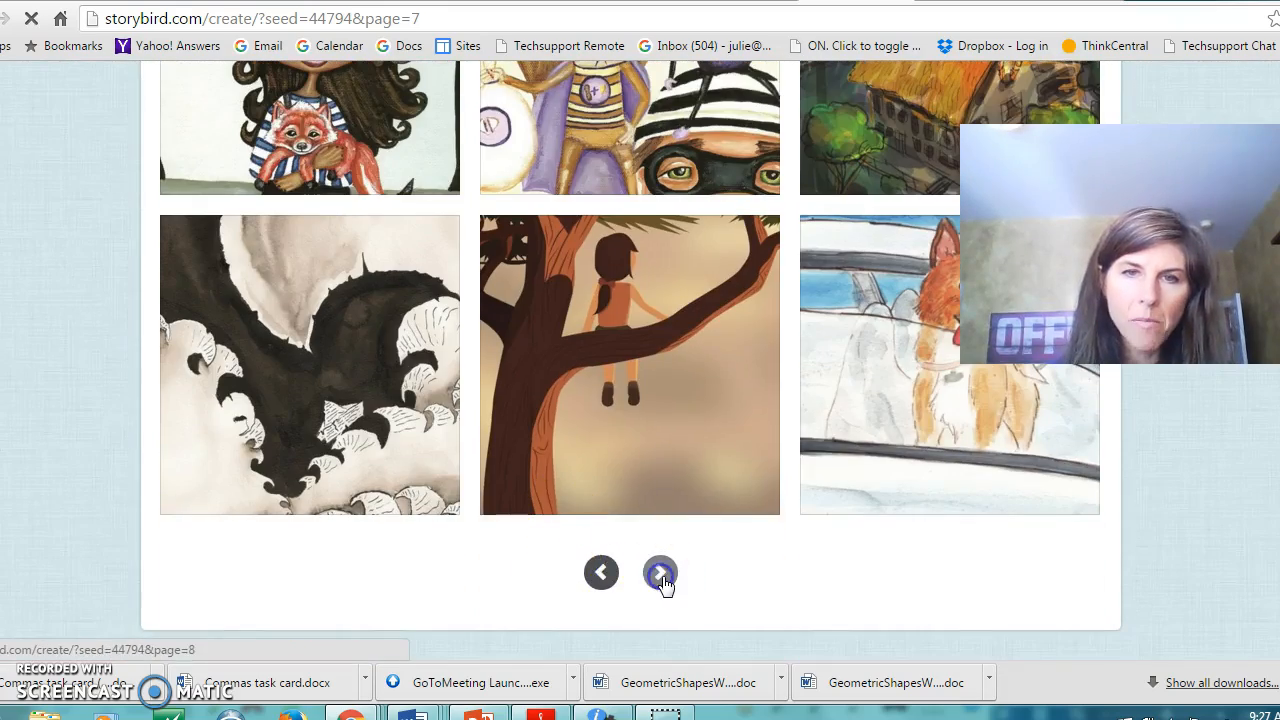
pyautogui.click(660, 571)
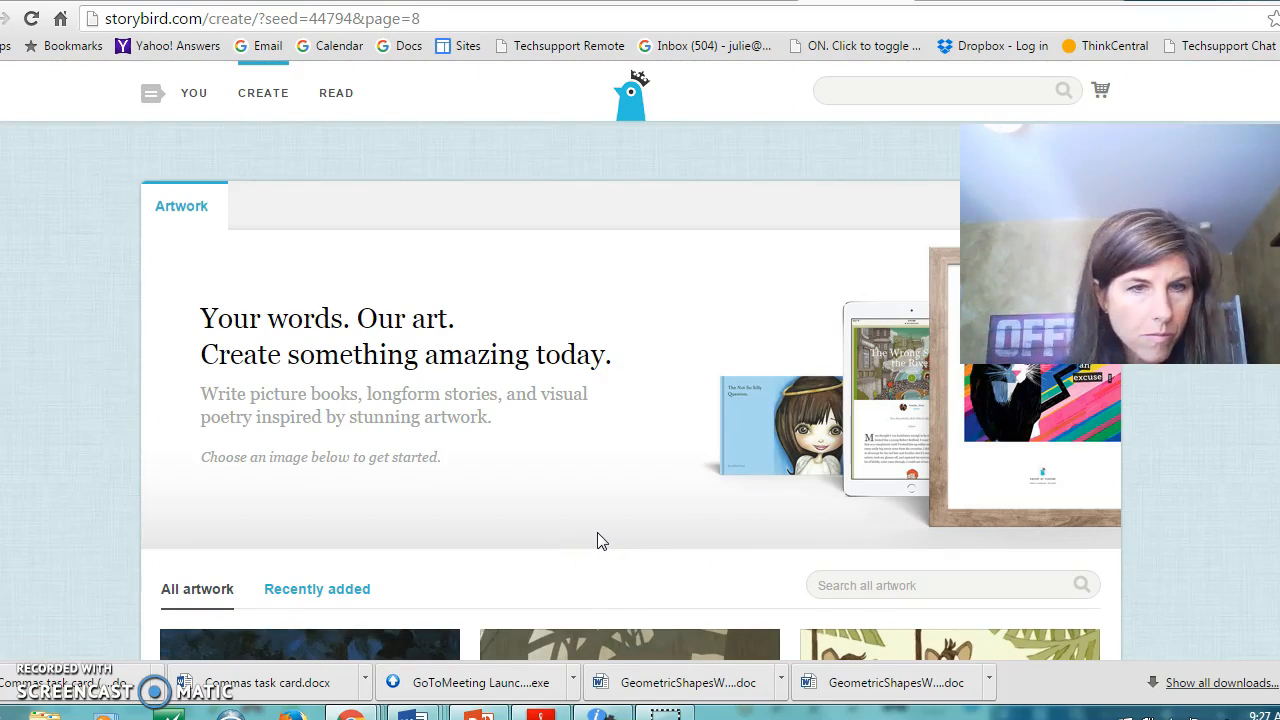
pyautogui.scroll(-15, 600, 541)
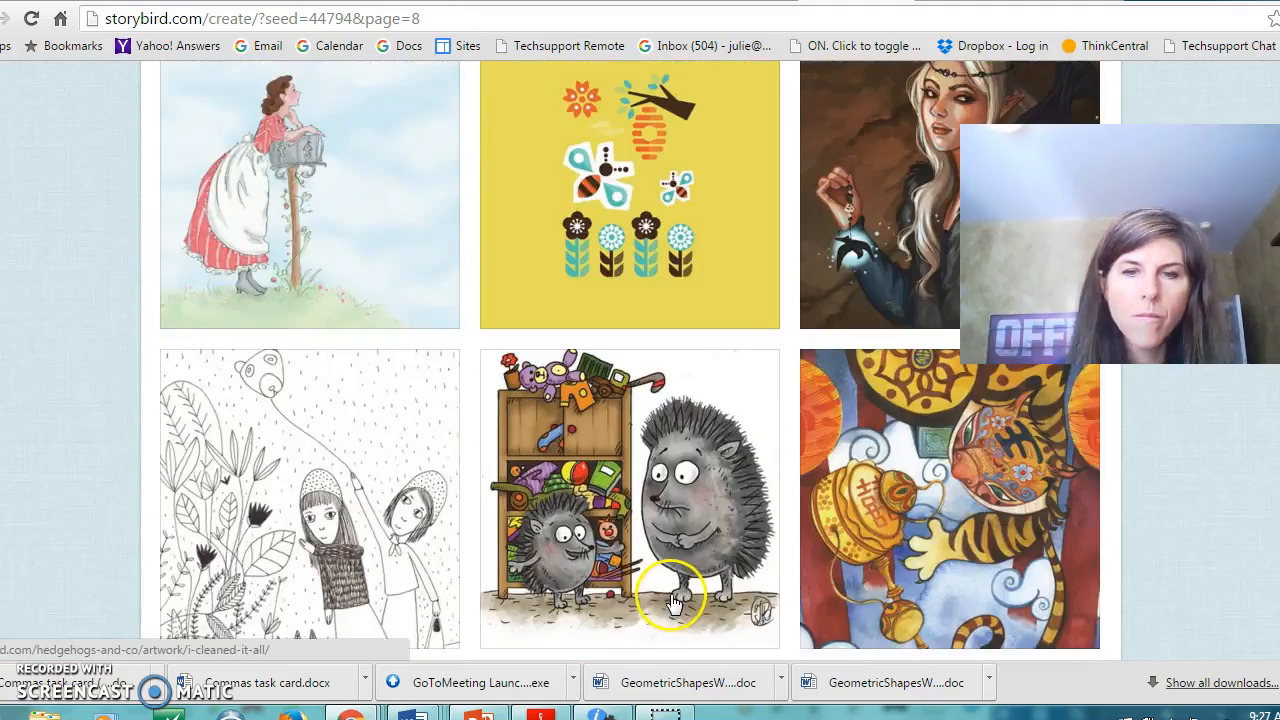
pyautogui.scroll(-5, 675, 601)
pyautogui.click(658, 571)
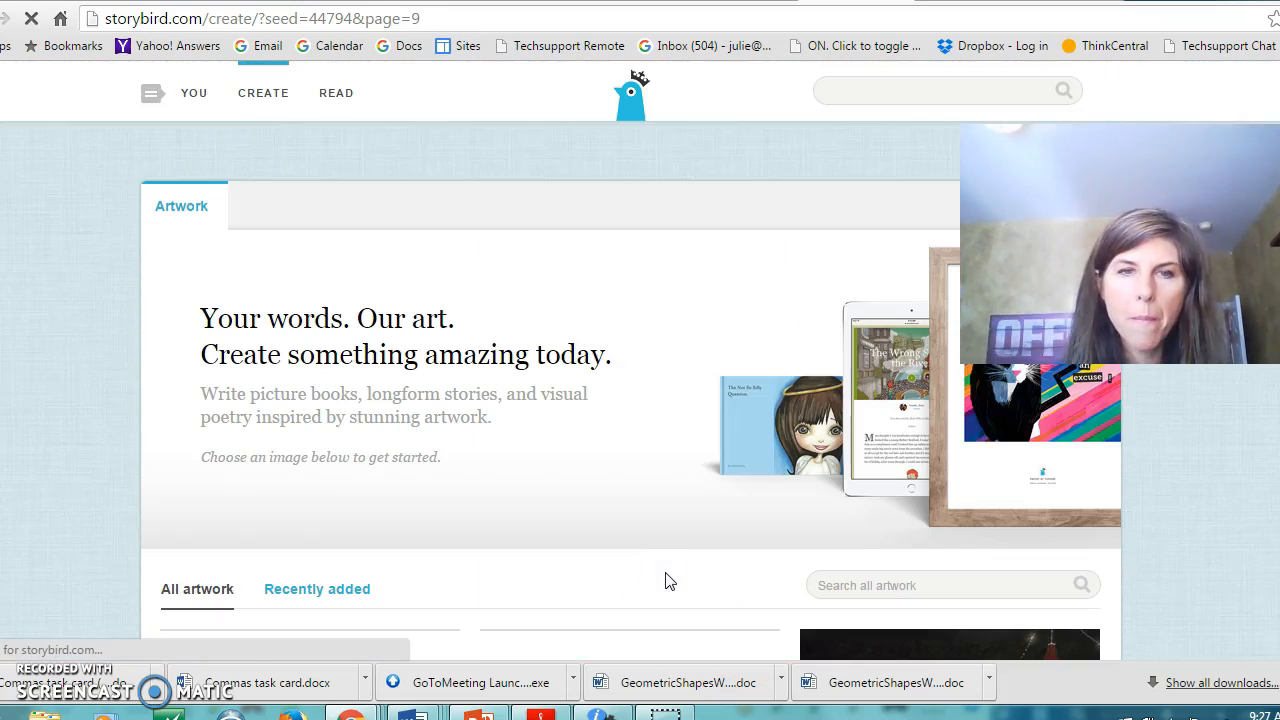
pyautogui.click(634, 551)
pyautogui.scroll(-7, 594, 540)
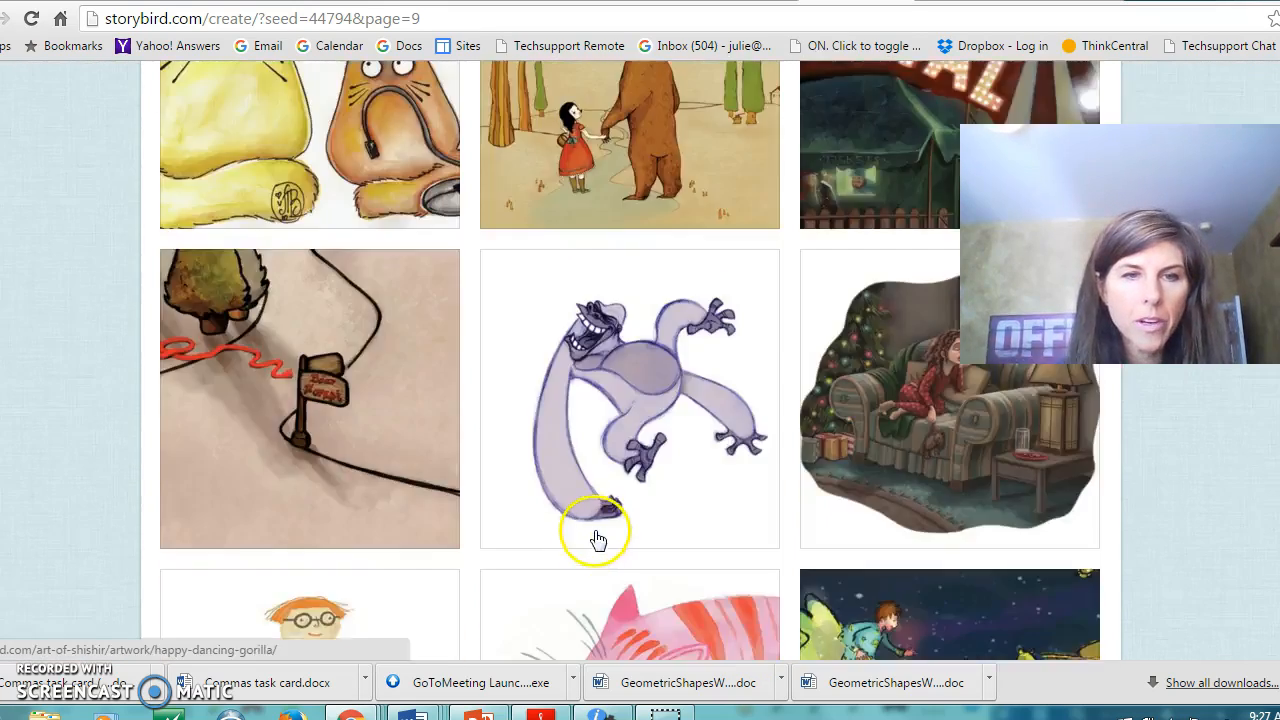
pyautogui.scroll(-15, 597, 540)
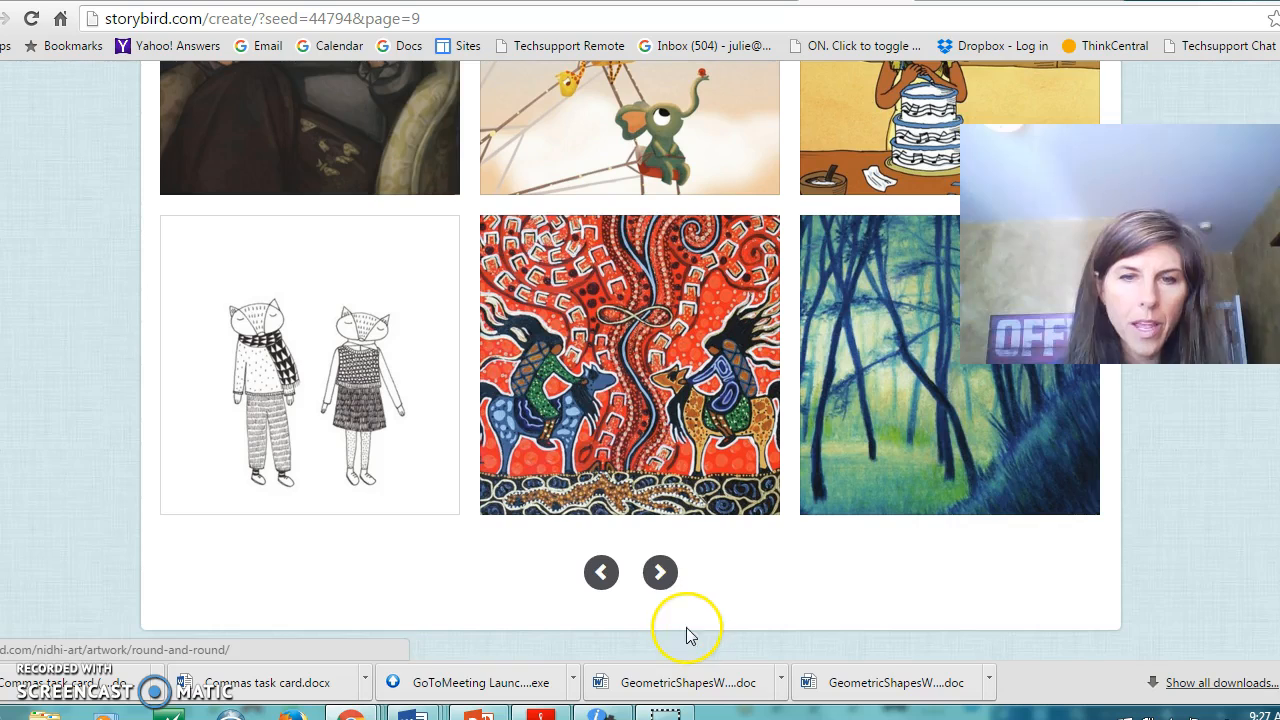
pyautogui.click(662, 572)
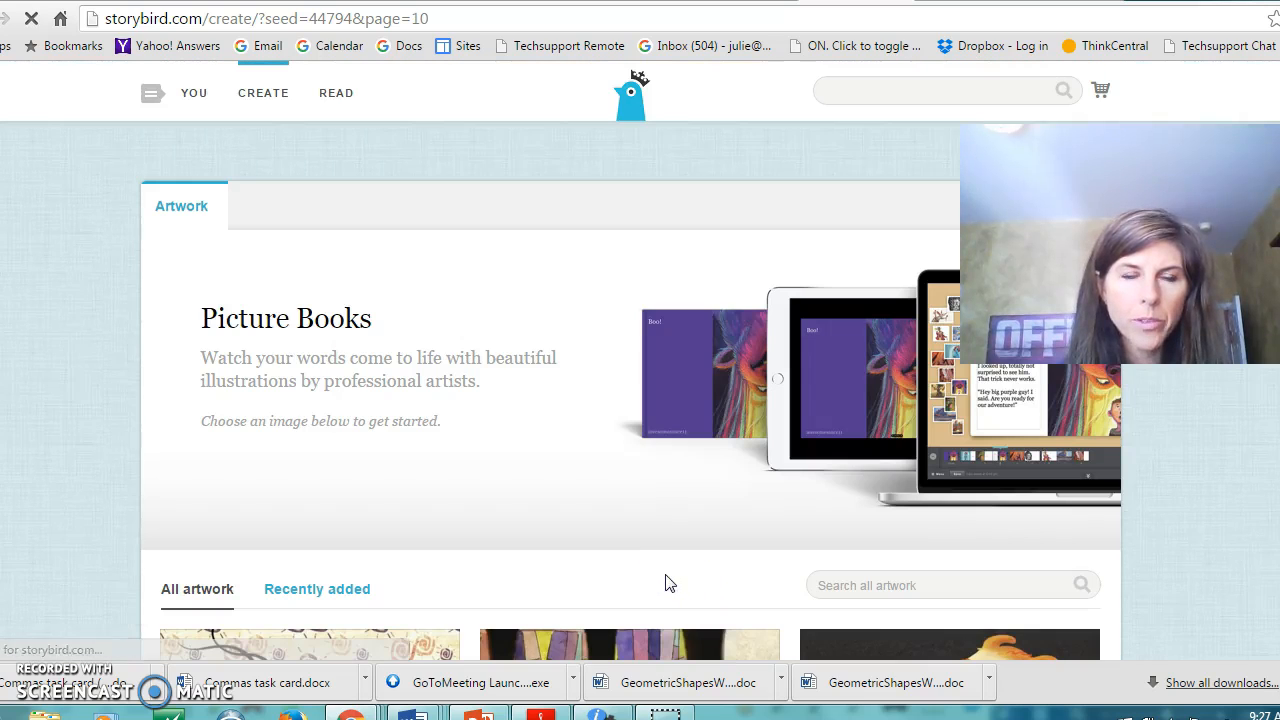
pyautogui.scroll(-15, 457, 483)
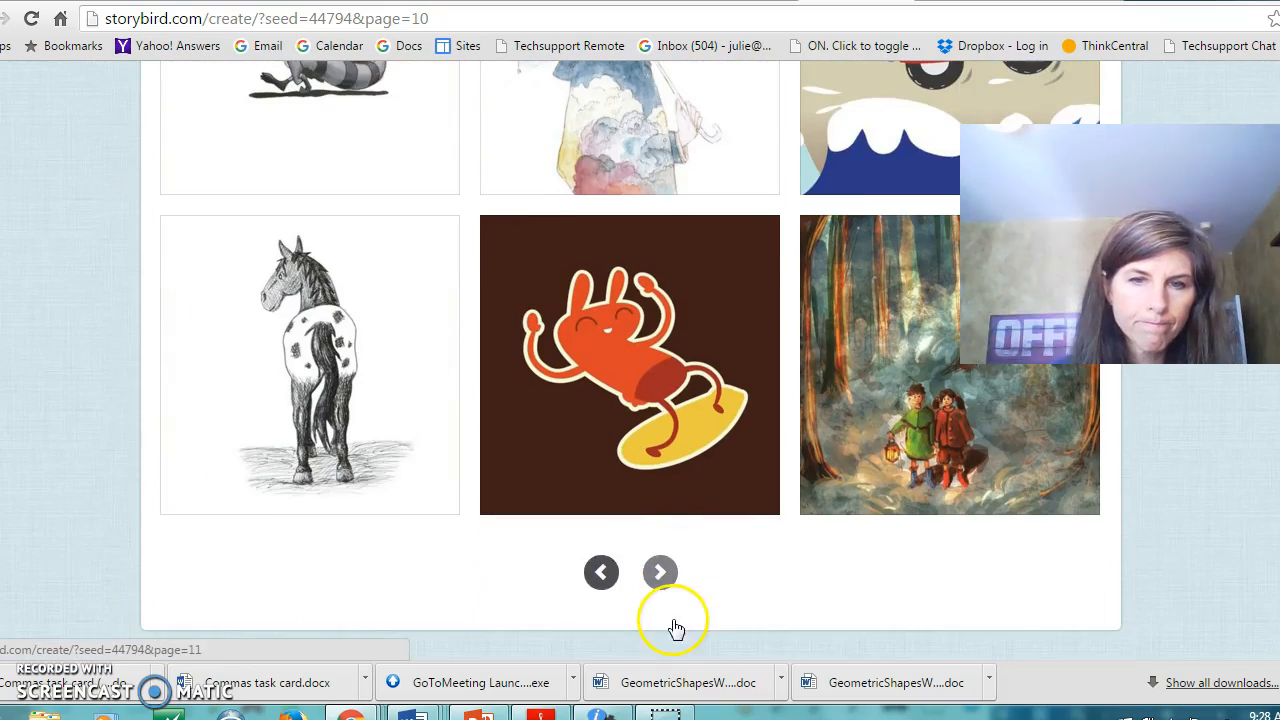
# - Page back to gallery page 6 and open the Gummy jellyfish artwork
pyautogui.click(601, 572)
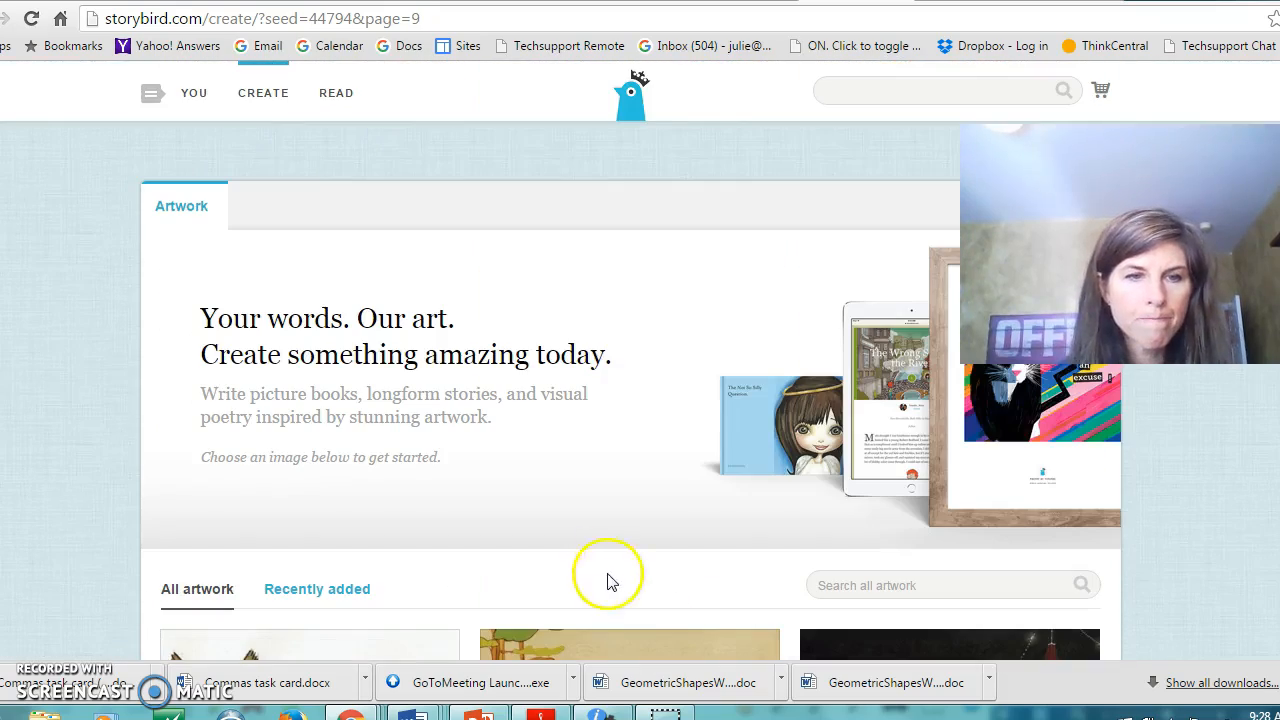
pyautogui.scroll(-15, 612, 582)
pyautogui.click(600, 624)
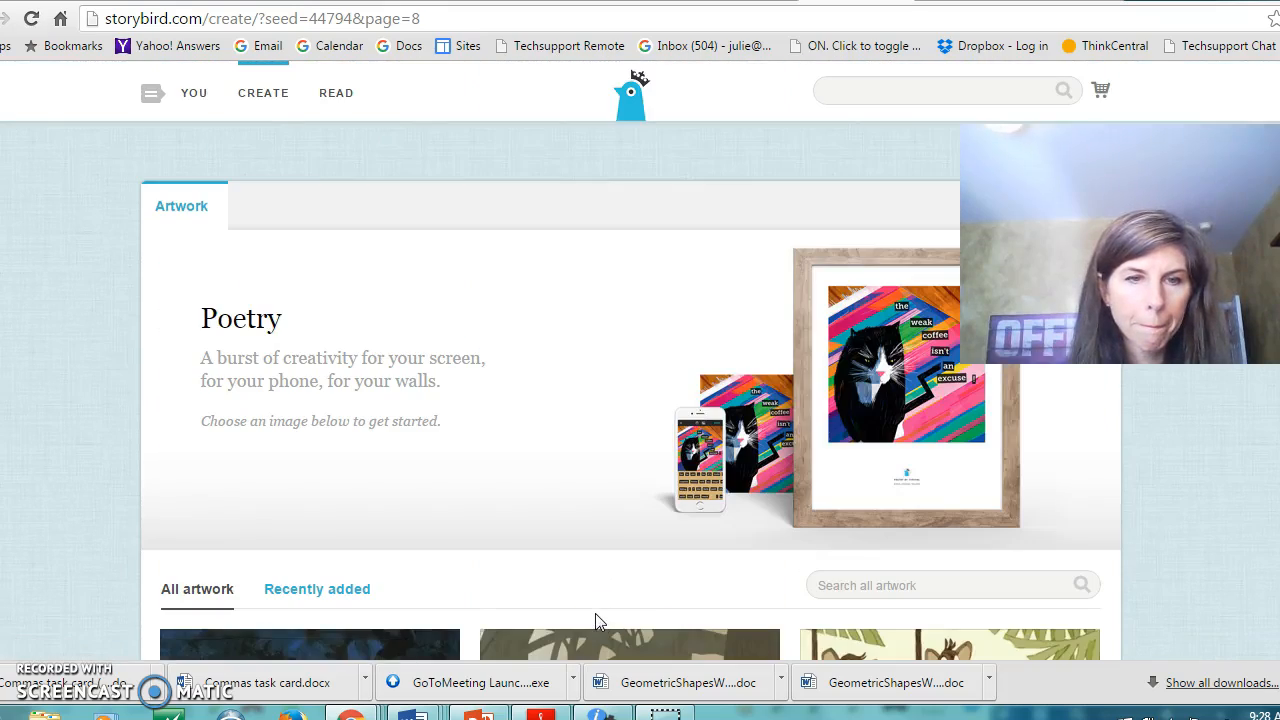
pyautogui.scroll(-10, 595, 613)
pyautogui.scroll(-10, 595, 620)
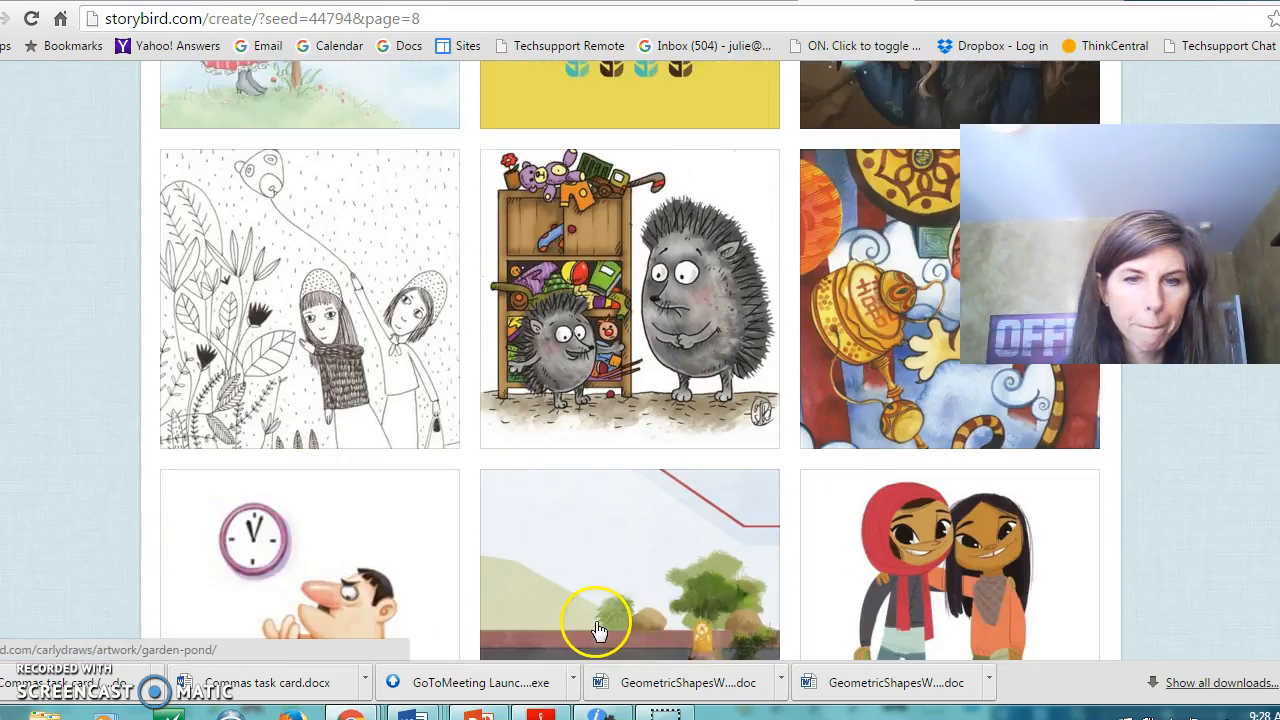
pyautogui.click(600, 577)
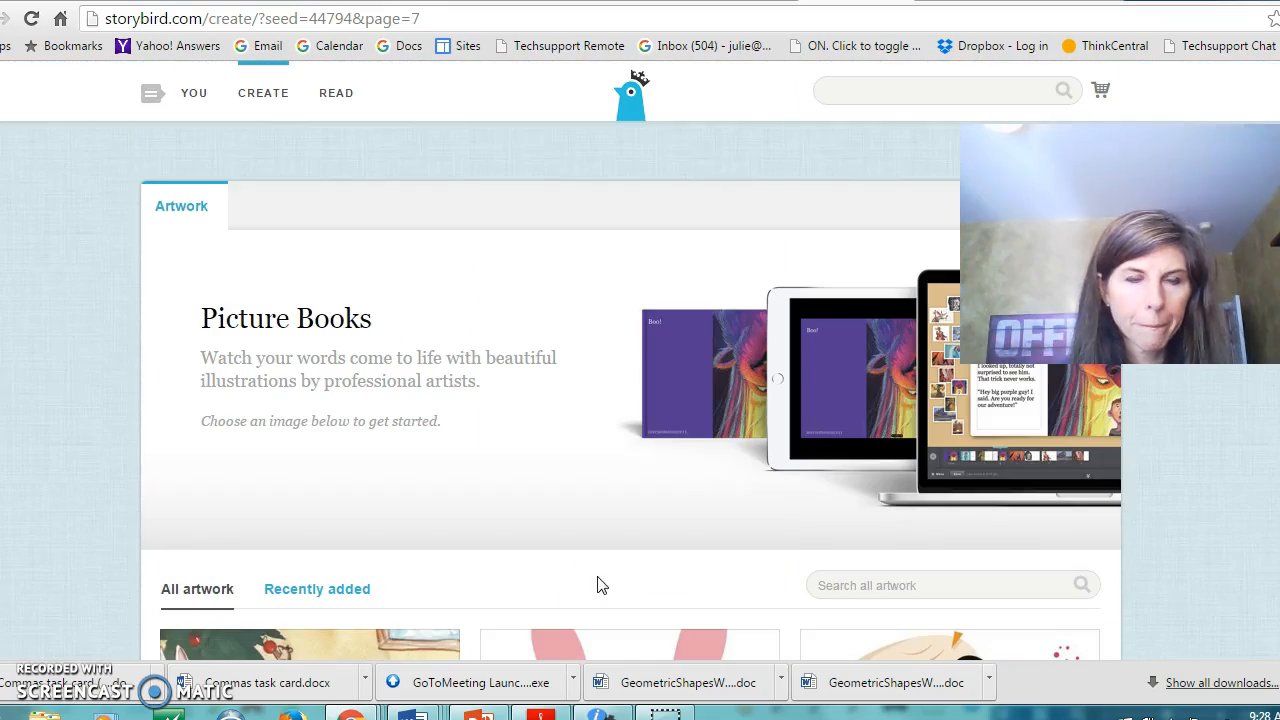
pyautogui.scroll(-10, 600, 586)
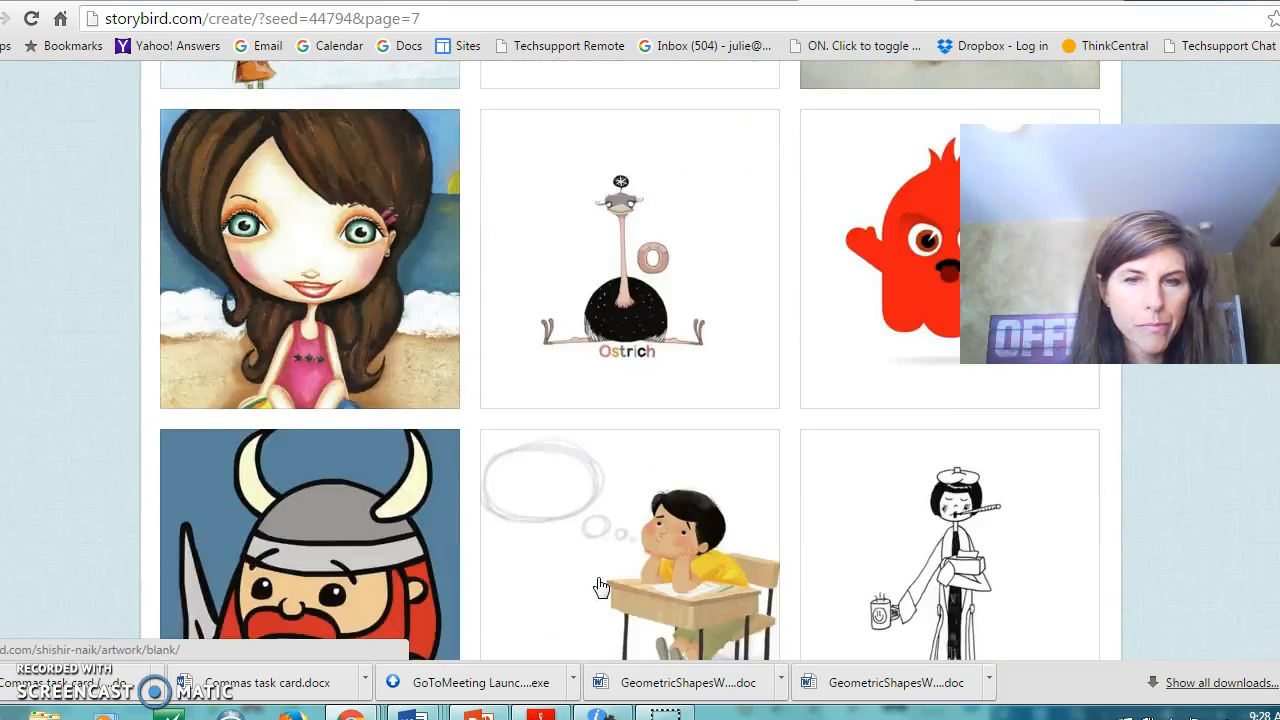
pyautogui.scroll(-15, 600, 586)
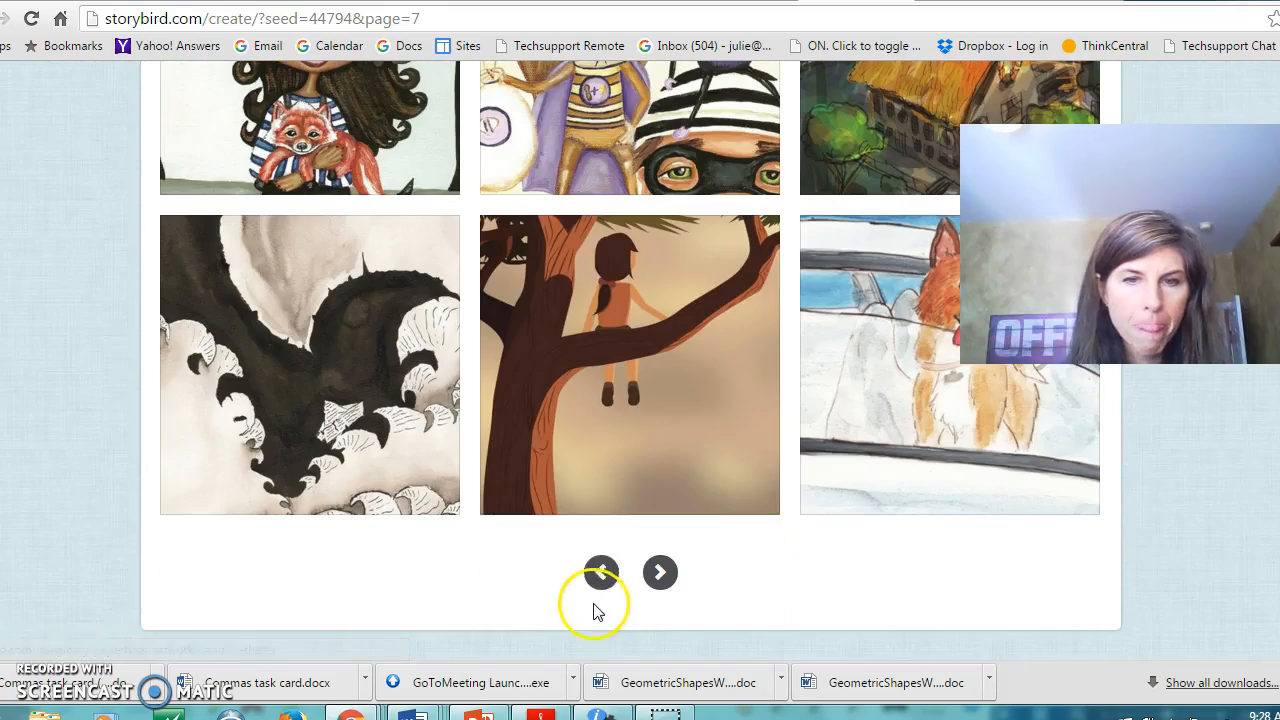
pyautogui.click(601, 588)
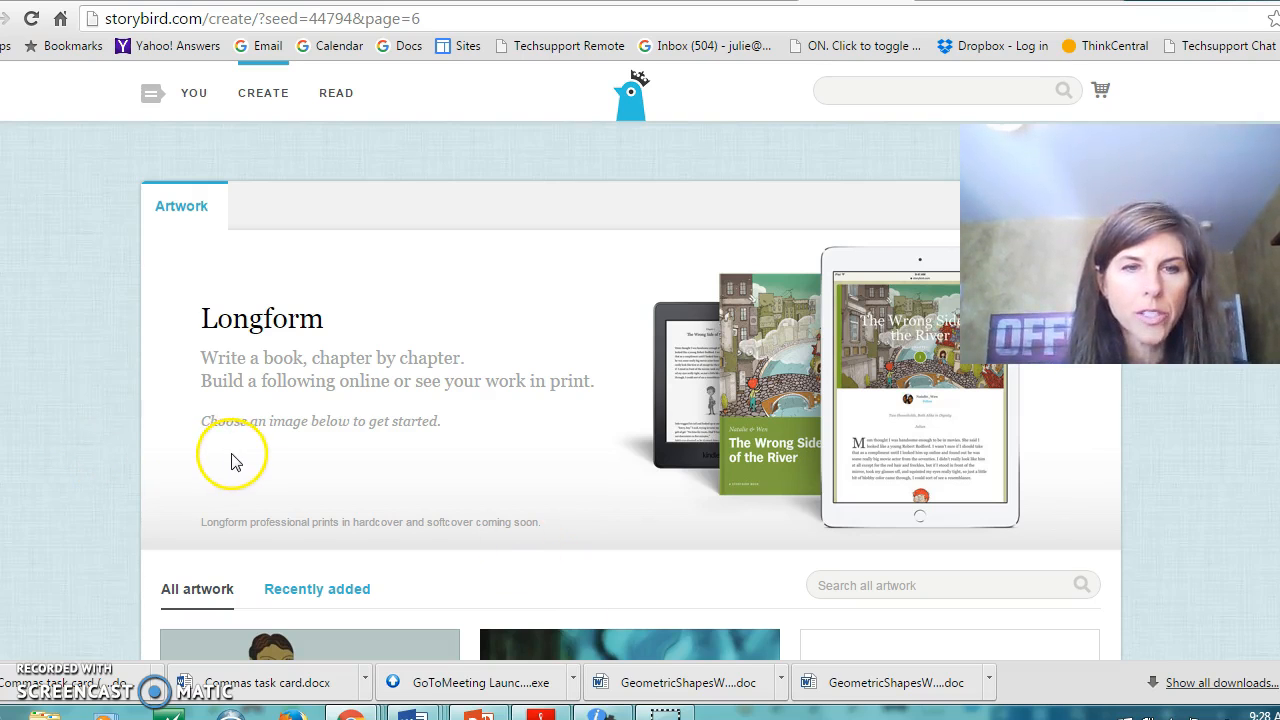
pyautogui.scroll(-6, 245, 465)
pyautogui.scroll(-5, 248, 470)
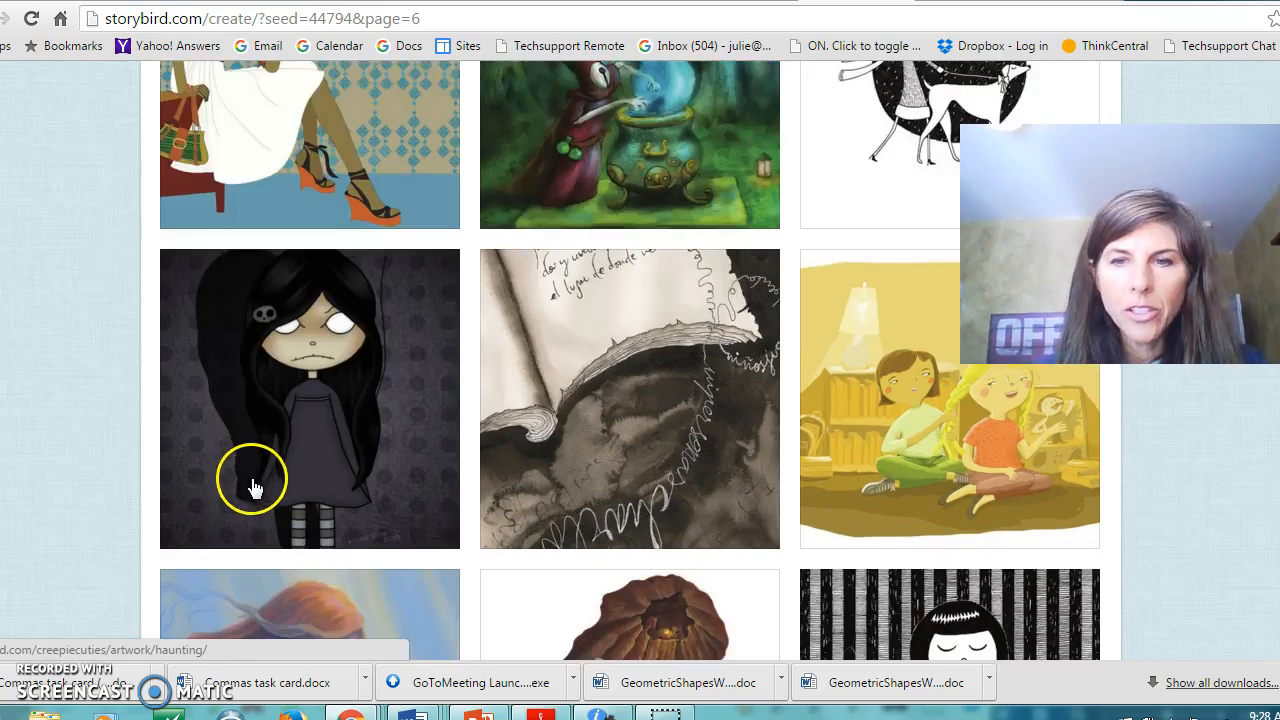
pyautogui.scroll(-7, 254, 492)
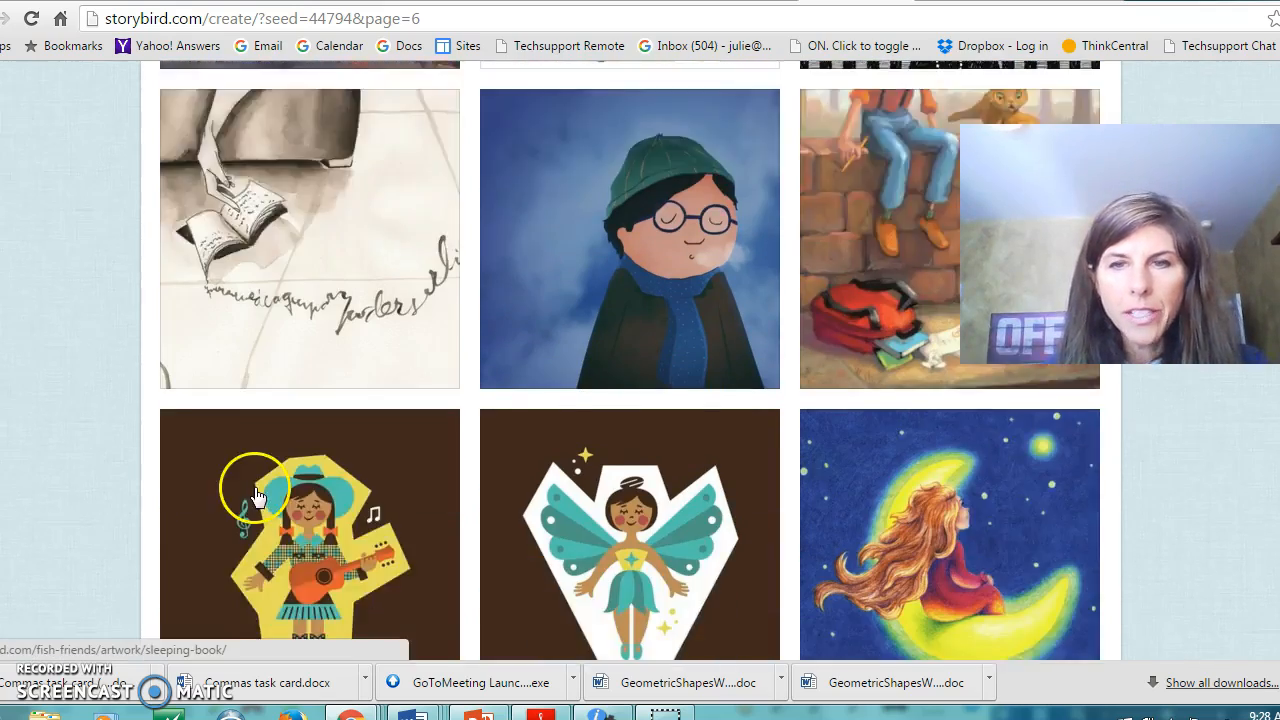
pyautogui.scroll(-7, 257, 505)
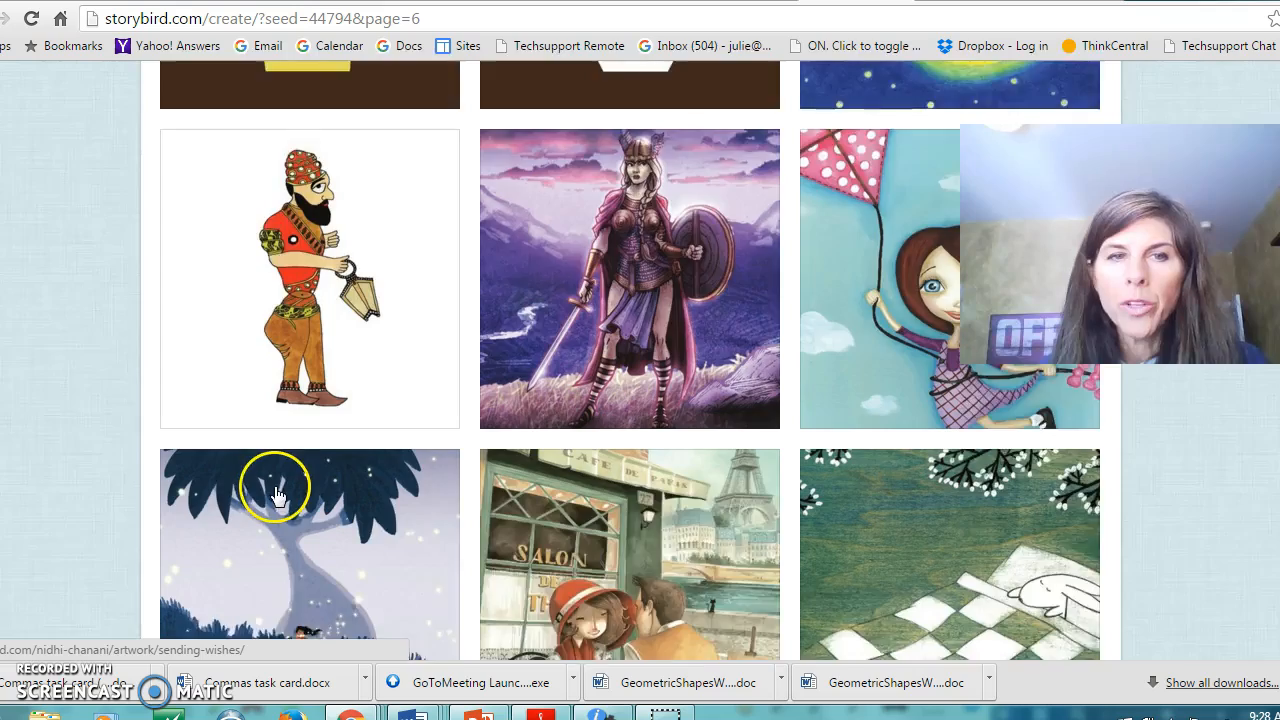
pyautogui.scroll(-6, 286, 496)
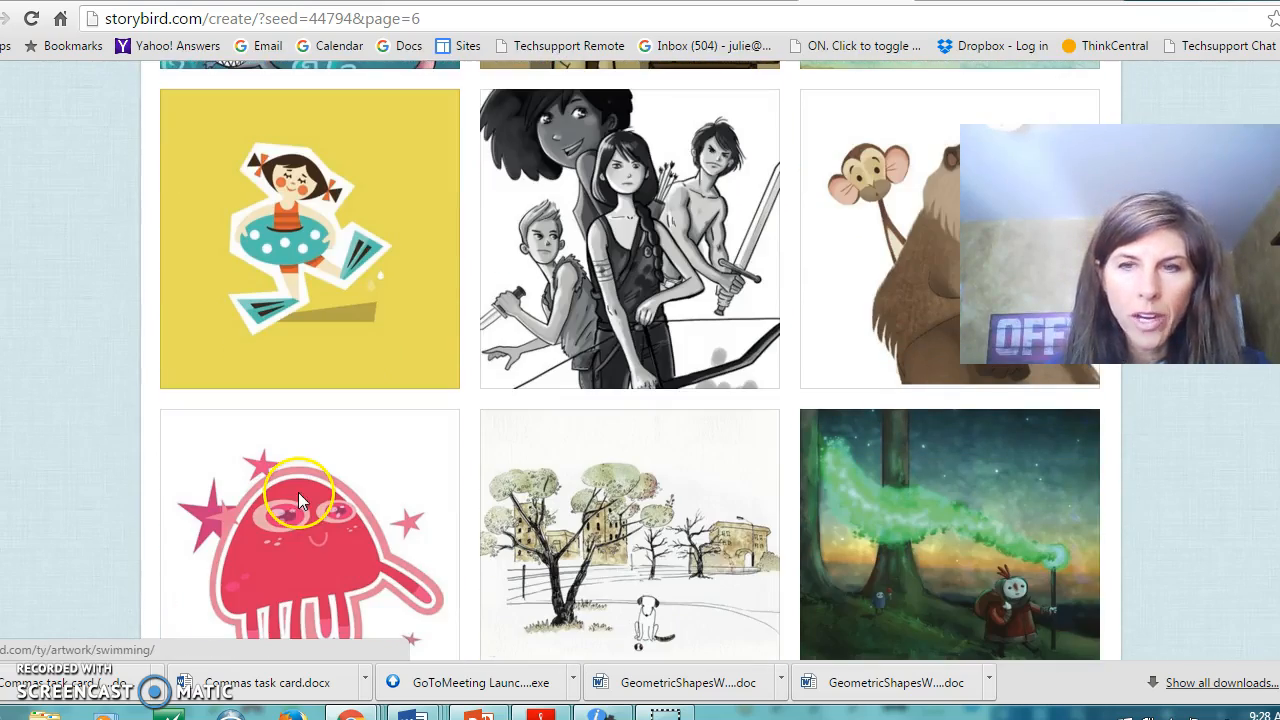
pyautogui.scroll(-2, 303, 503)
pyautogui.click(330, 342)
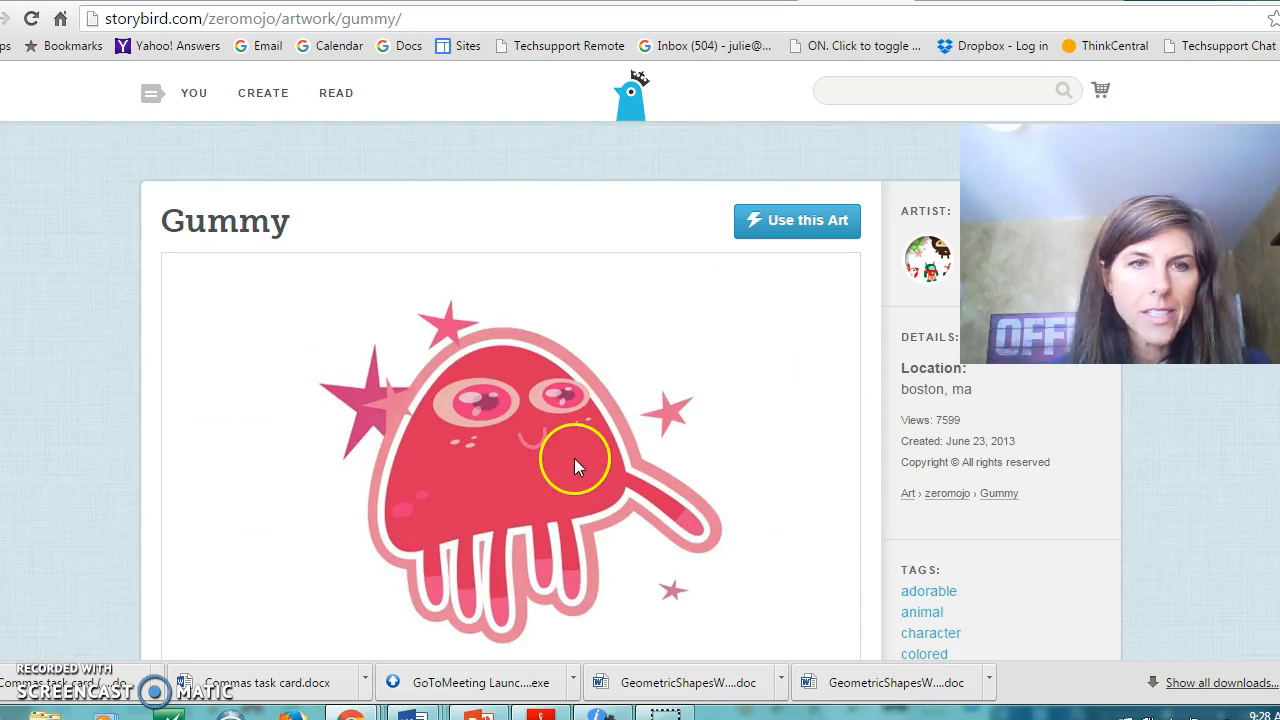
# - Look over the Gummy artwork page, then return to the gallery
pyautogui.scroll(-1, 573, 462)
pyautogui.scroll(-4, 572, 466)
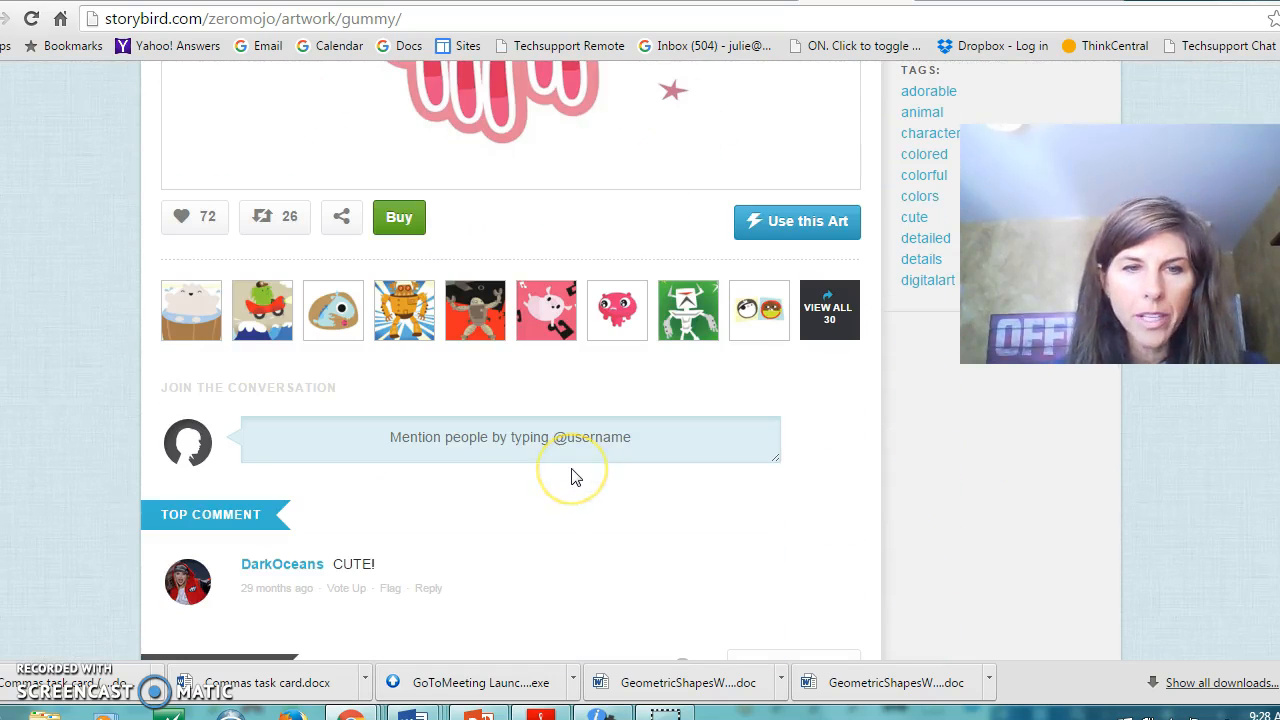
pyautogui.scroll(4, 575, 477)
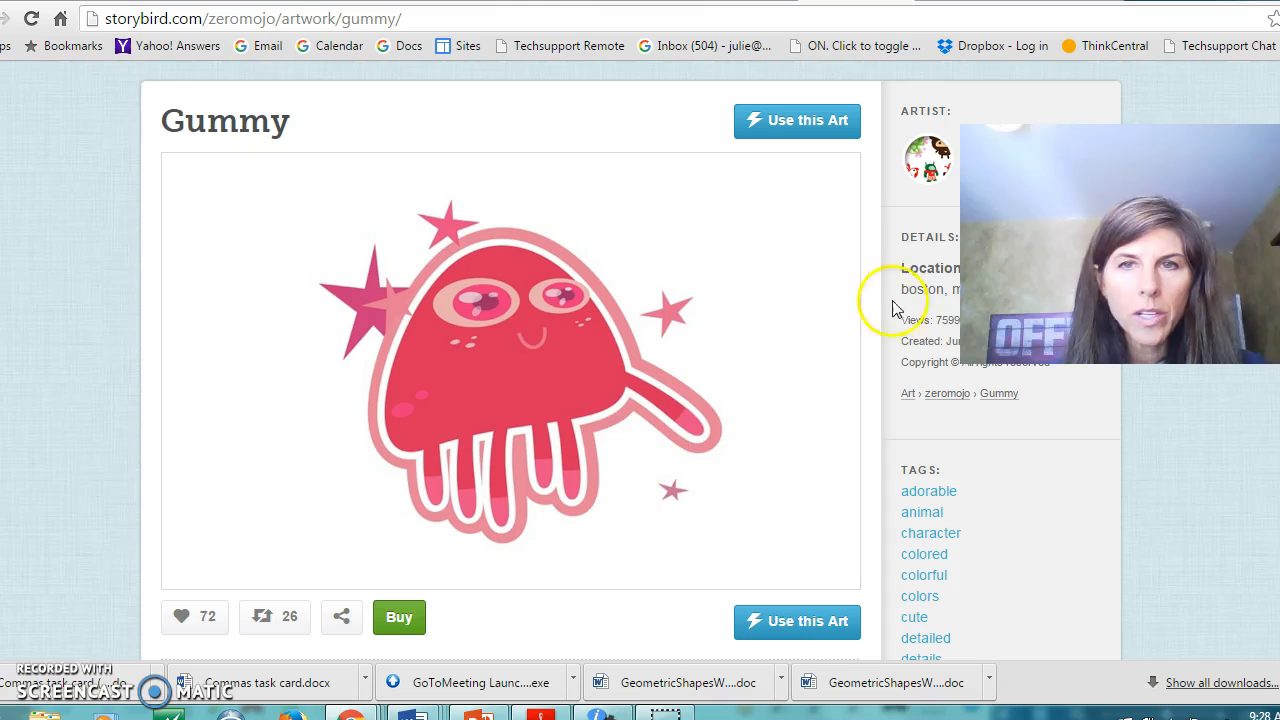
pyautogui.scroll(-6, 457, 534)
pyautogui.scroll(3, 460, 540)
pyautogui.scroll(-7, 460, 541)
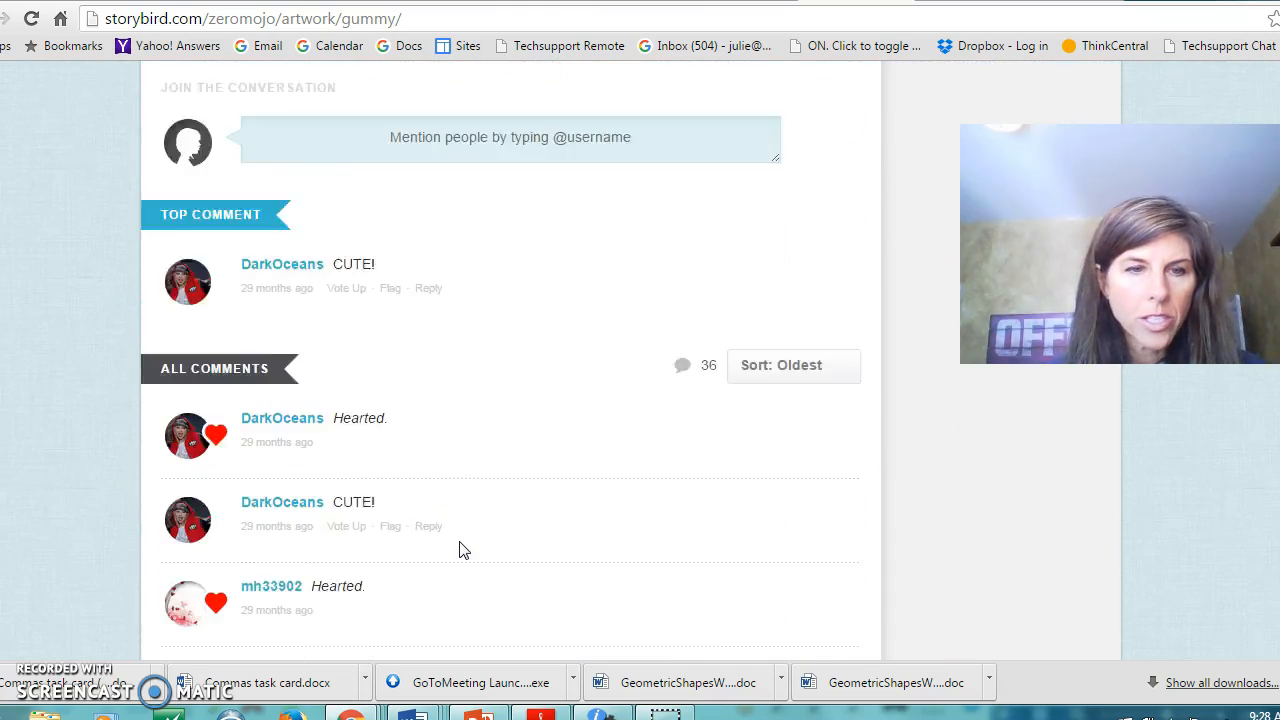
pyautogui.scroll(7, 457, 549)
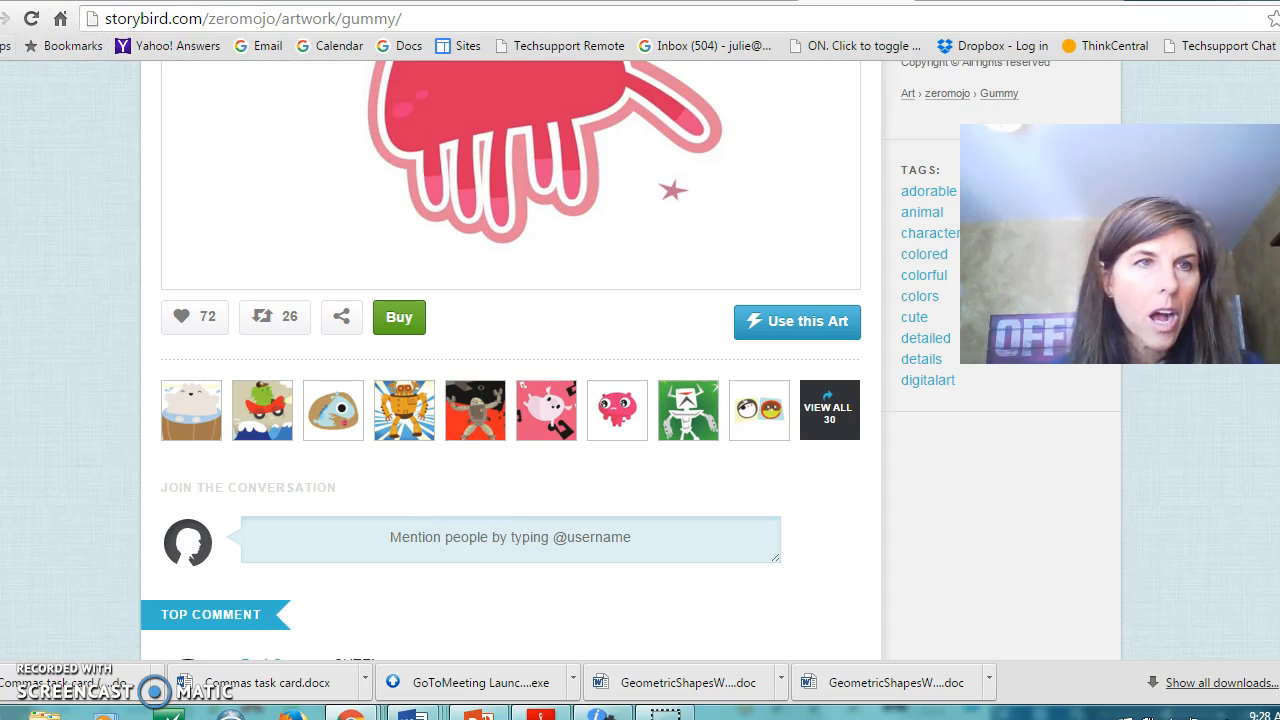
pyautogui.hotkey('alt', 'Left')
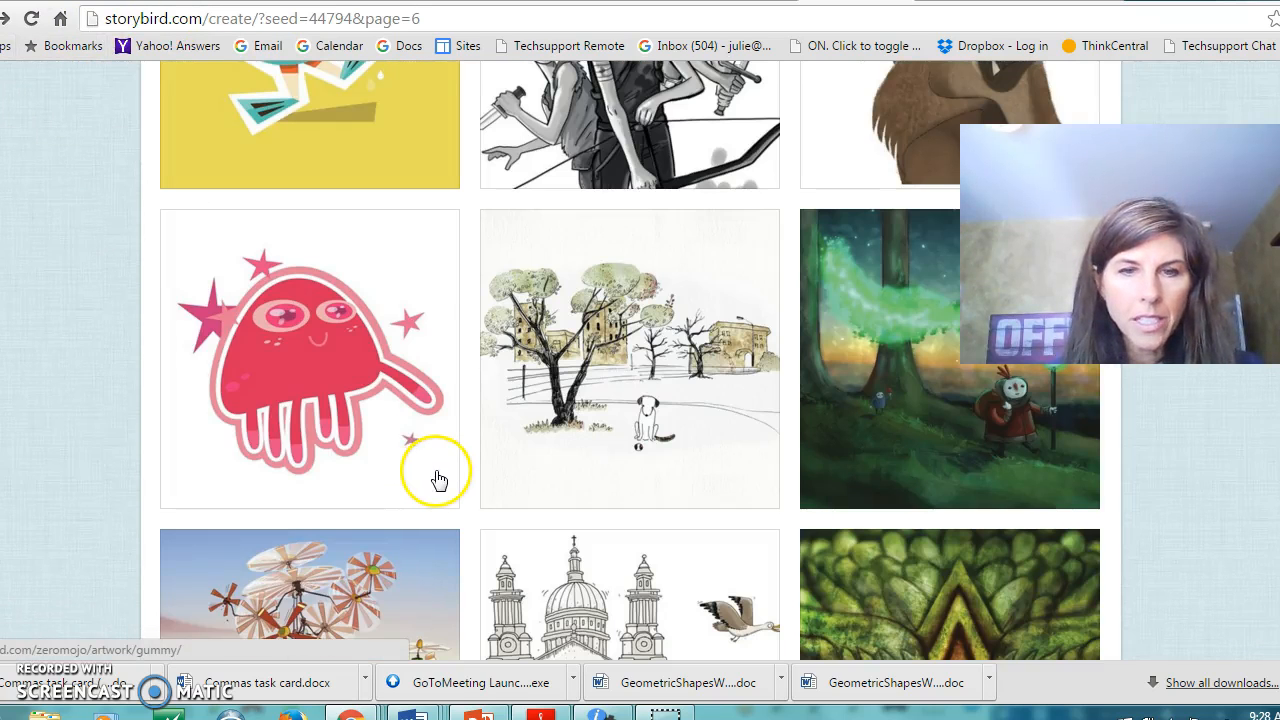
# - Move back to gallery page 5 and open the Royal Dinner artwork
pyautogui.scroll(-20, 487, 490)
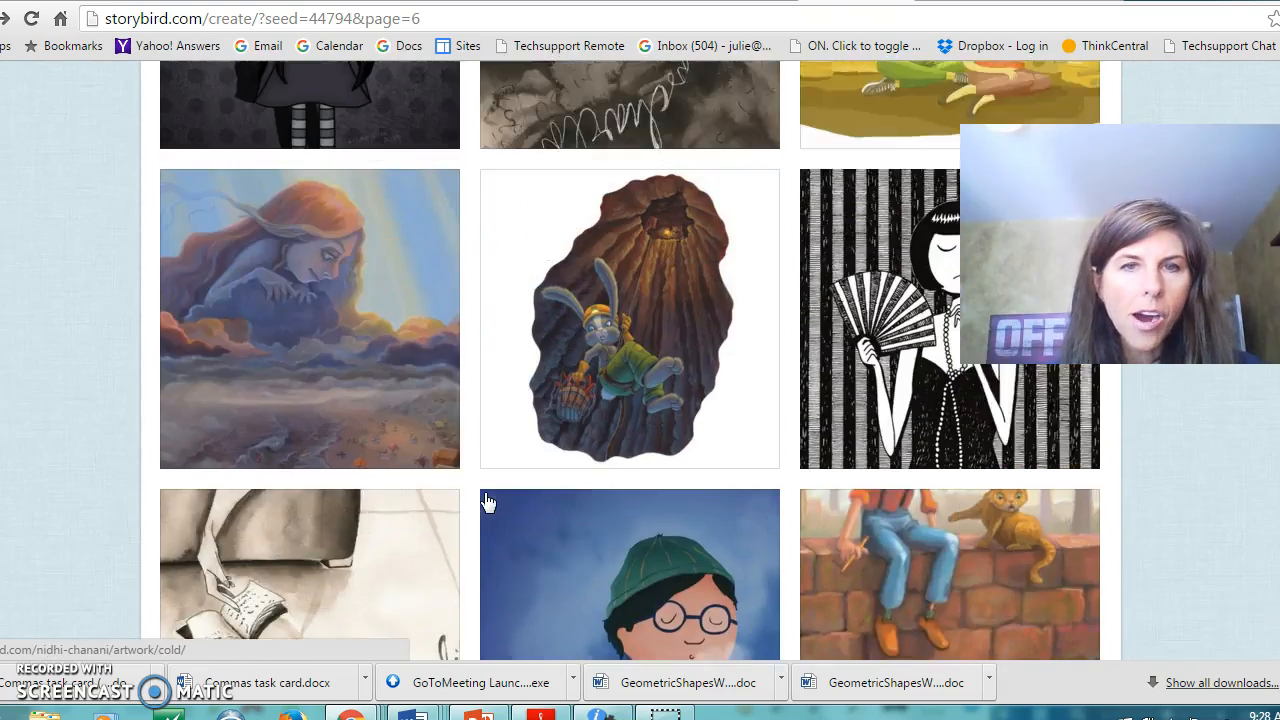
pyautogui.scroll(10, 487, 503)
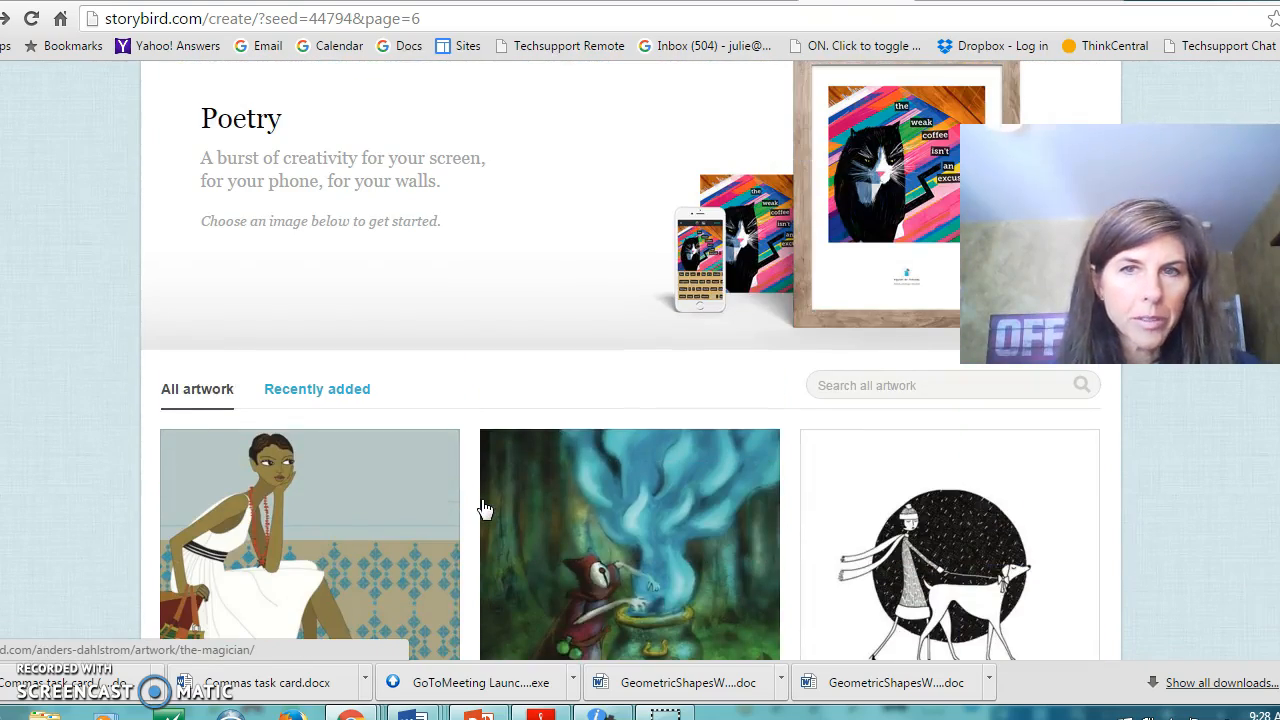
pyautogui.scroll(2, 484, 508)
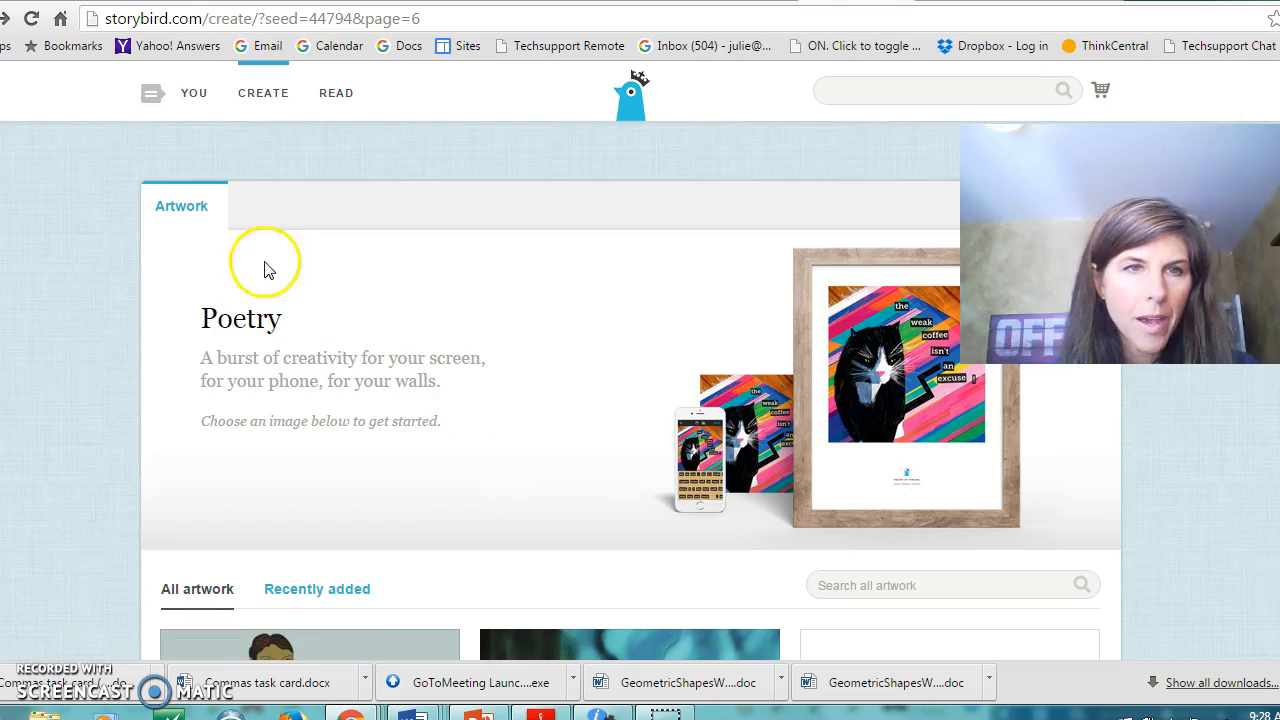
pyautogui.scroll(-15, 543, 506)
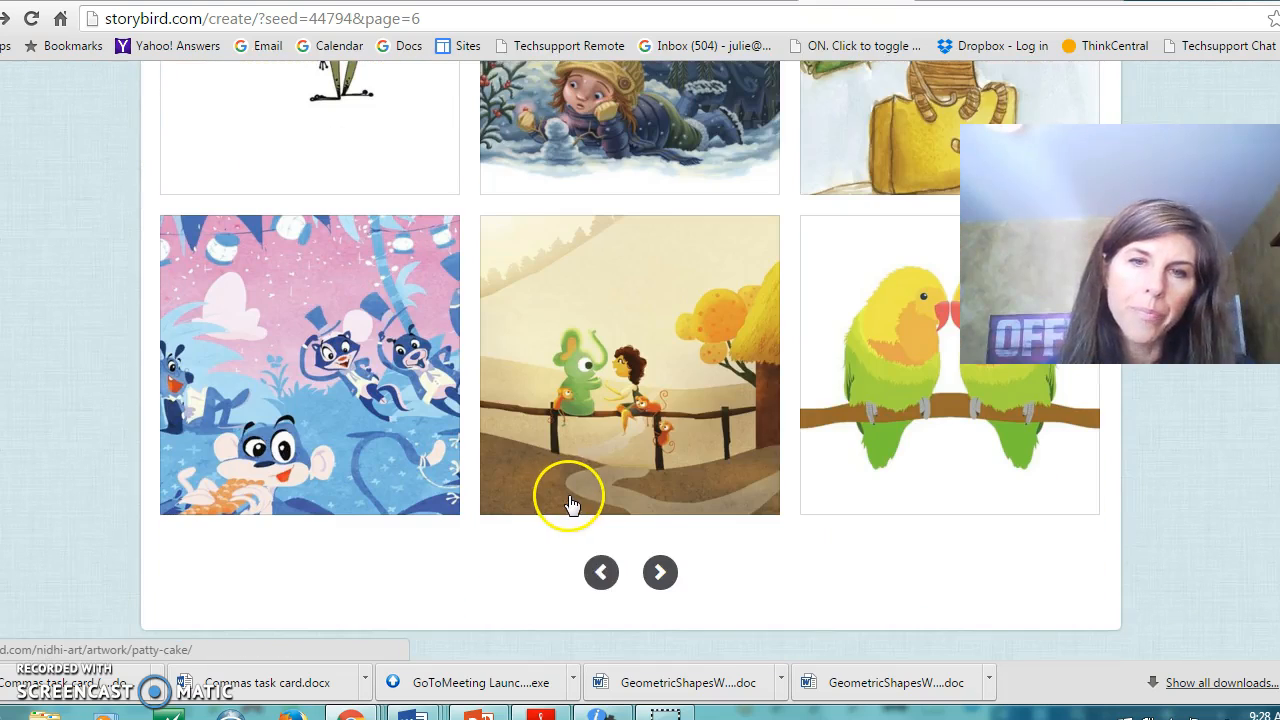
pyautogui.click(600, 572)
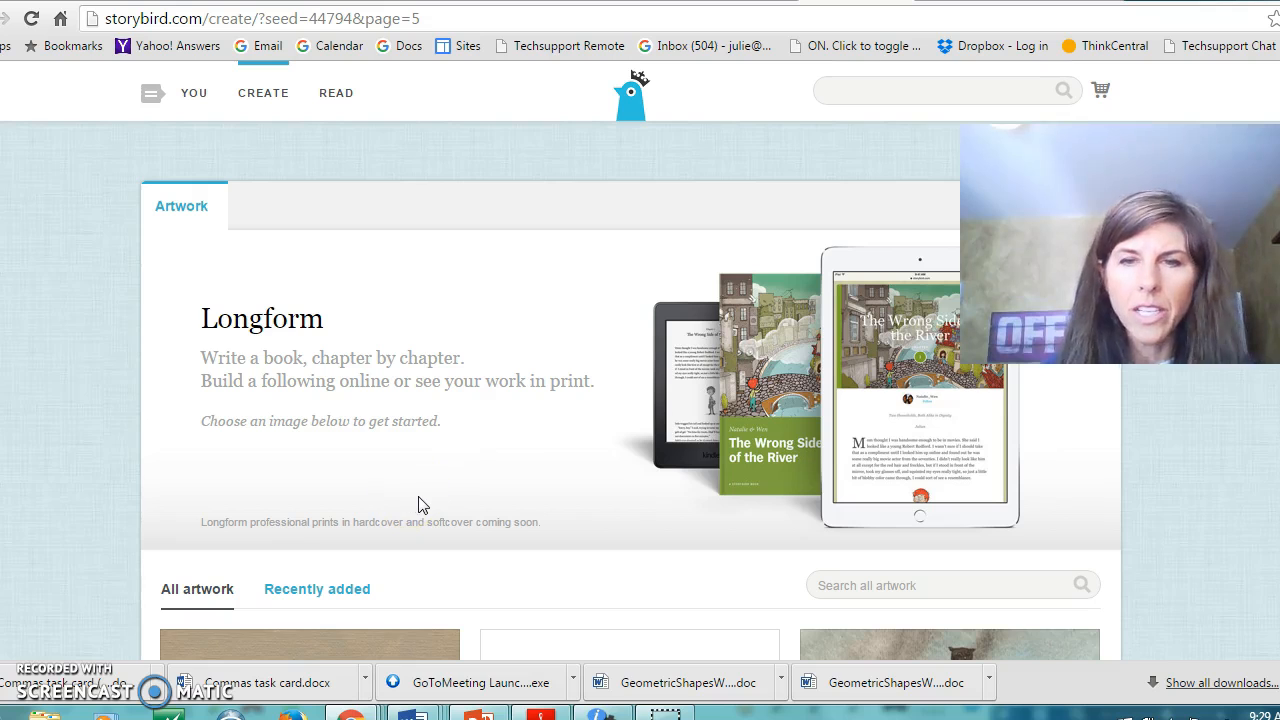
pyautogui.scroll(-3, 408, 477)
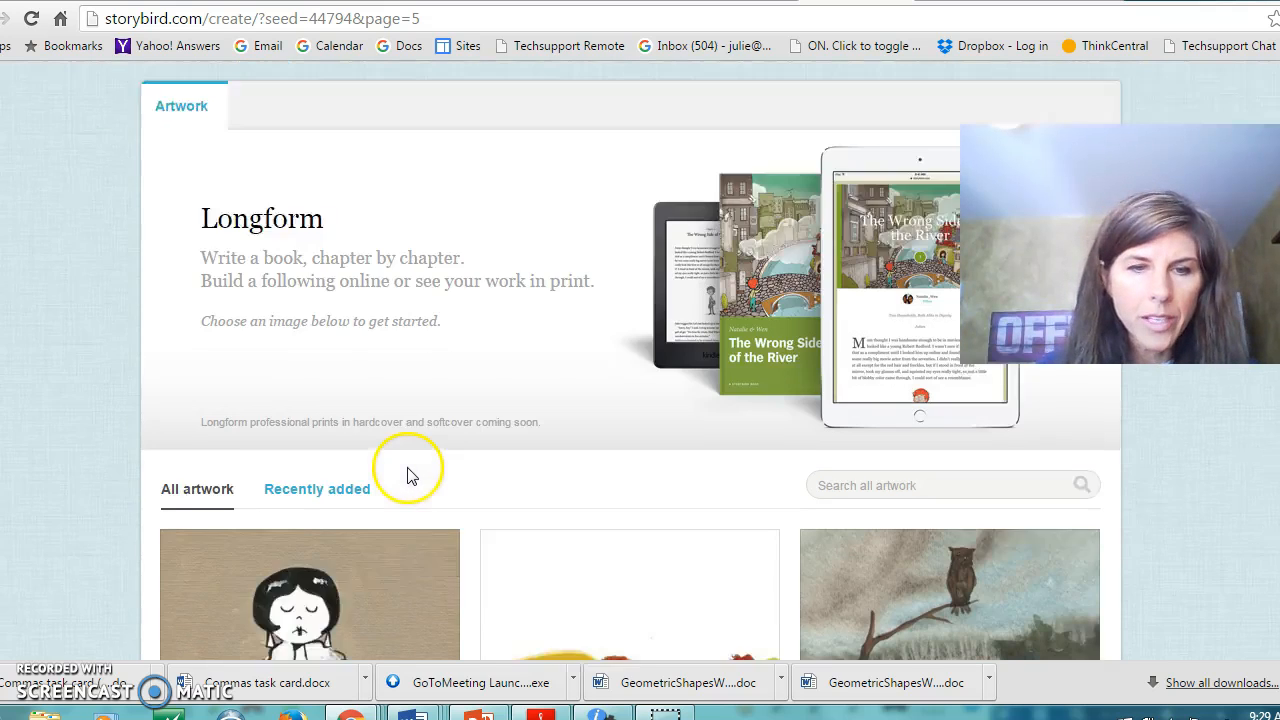
pyautogui.scroll(-1, 408, 477)
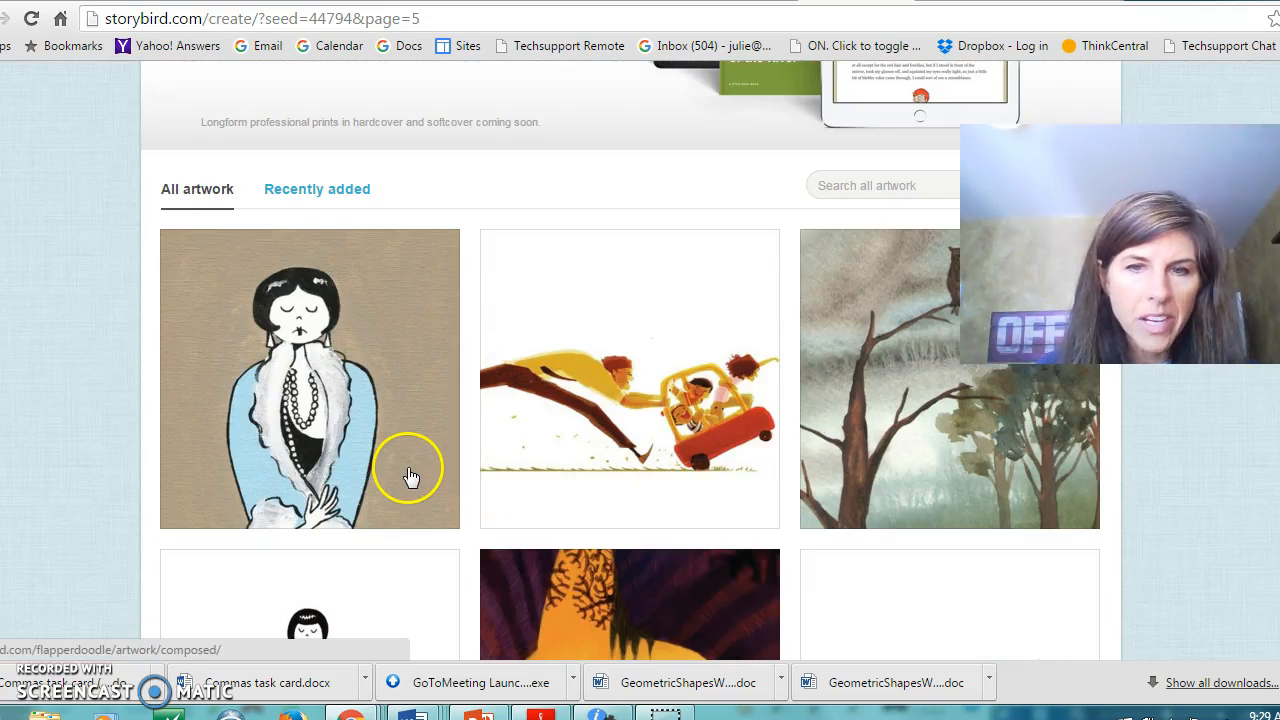
pyautogui.scroll(-2, 749, 427)
pyautogui.click(749, 427)
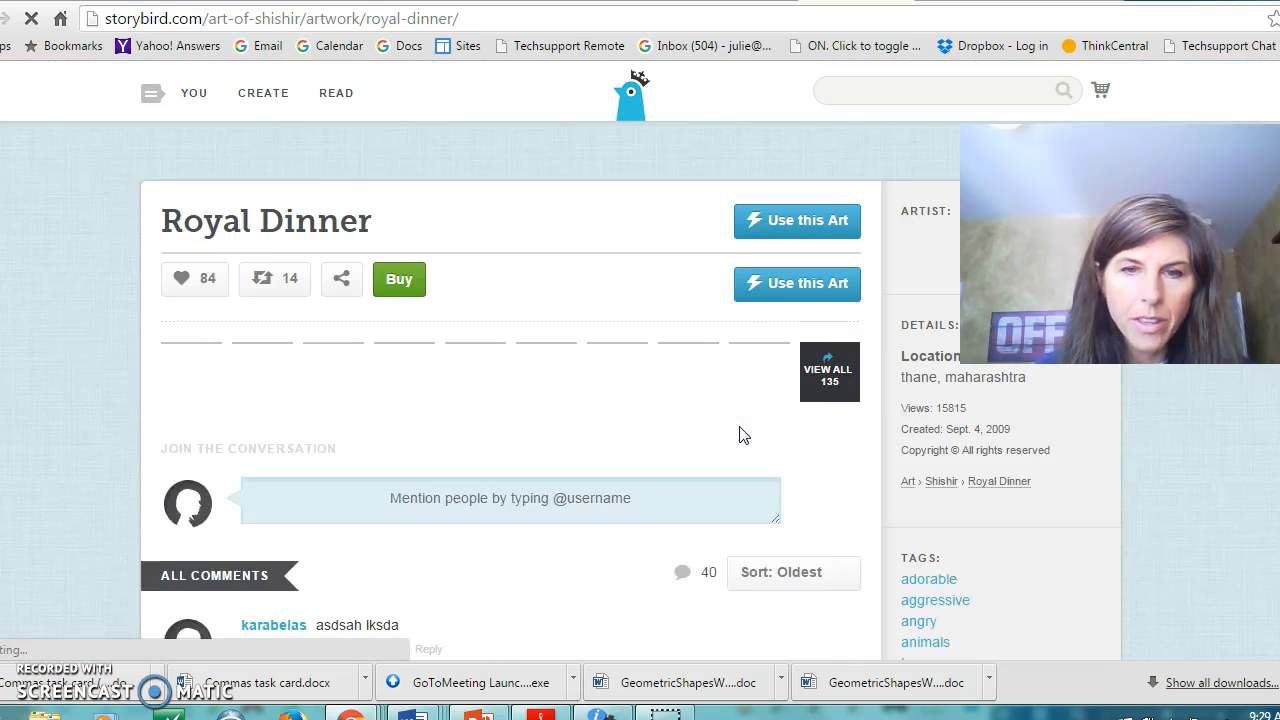
# - Use the Royal Dinner art to start a Longform (multi-chapter) book
pyautogui.click(578, 432)
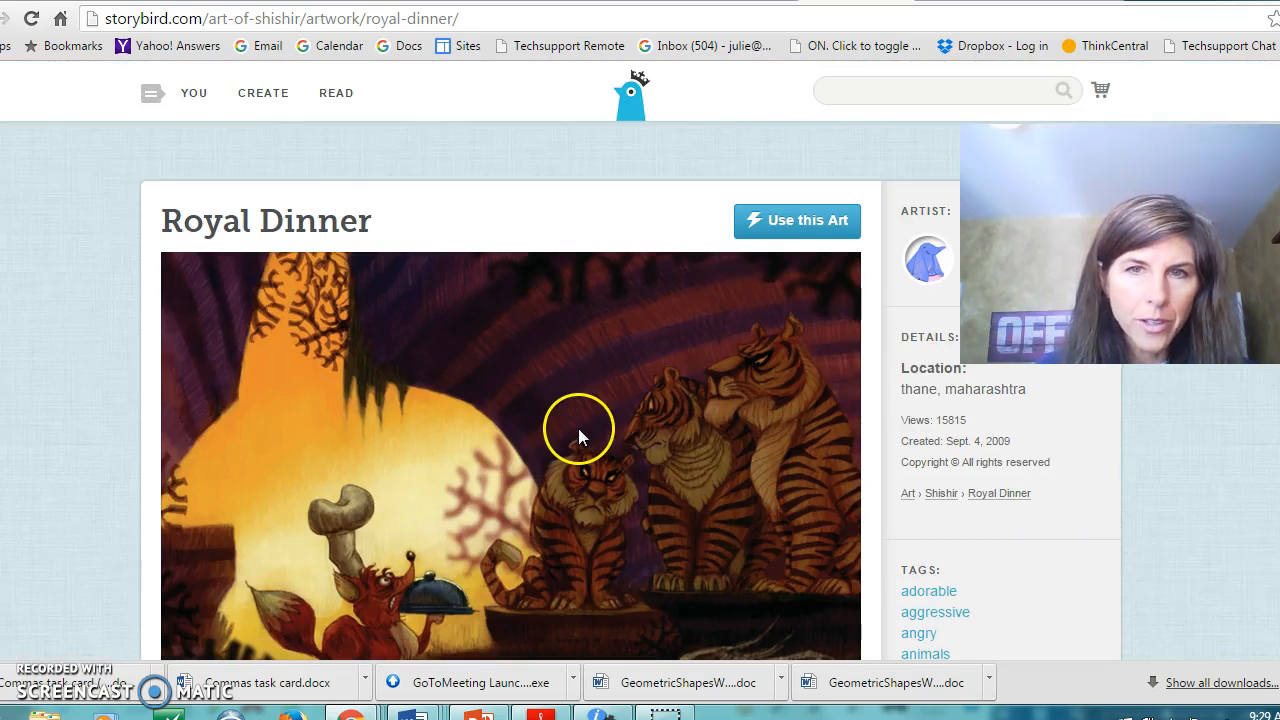
pyautogui.click(800, 222)
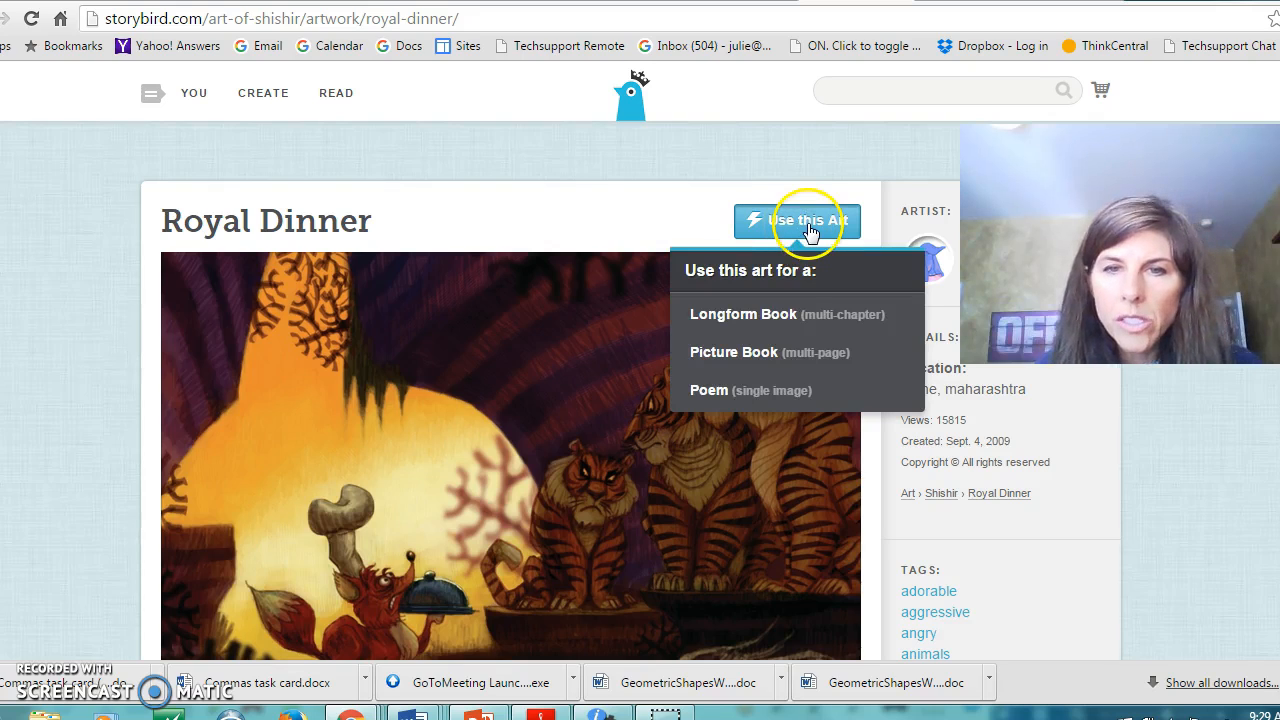
pyautogui.click(768, 328)
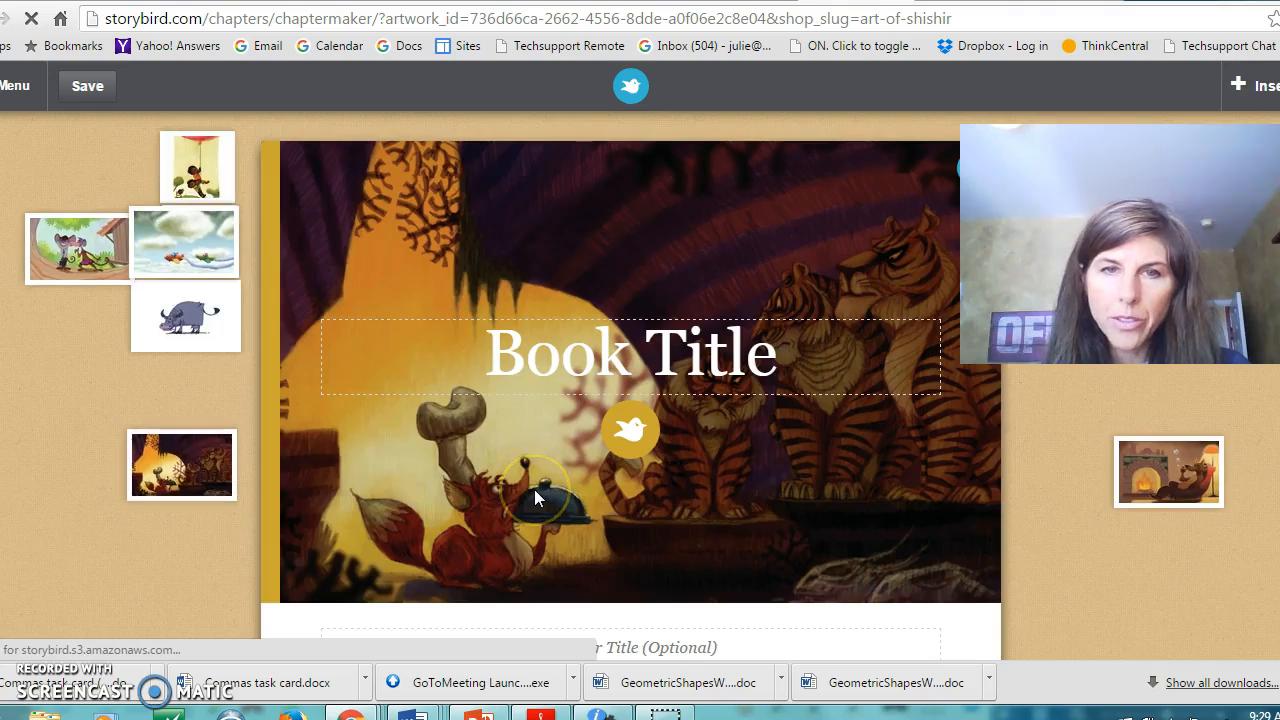
# - Title the book 'The Hungry Tigers', fixing the 'Hungary' misspelling
pyautogui.scroll(-1, 537, 499)
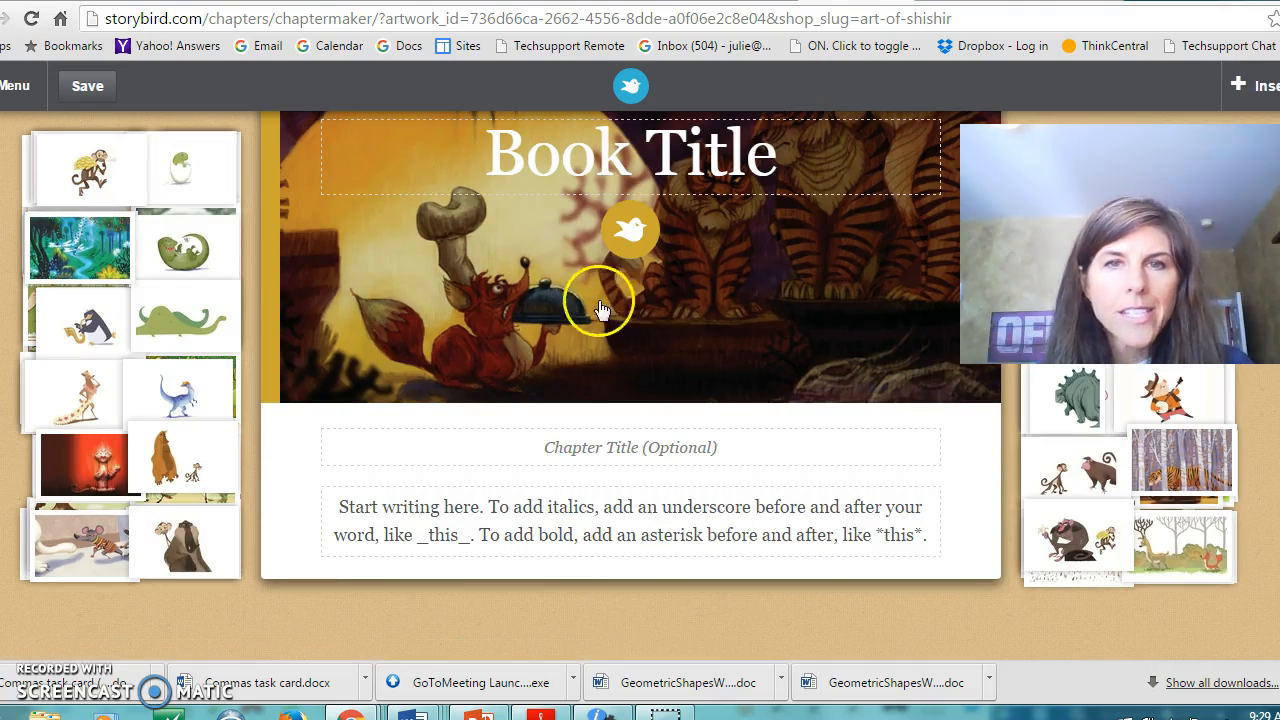
pyautogui.click(630, 184)
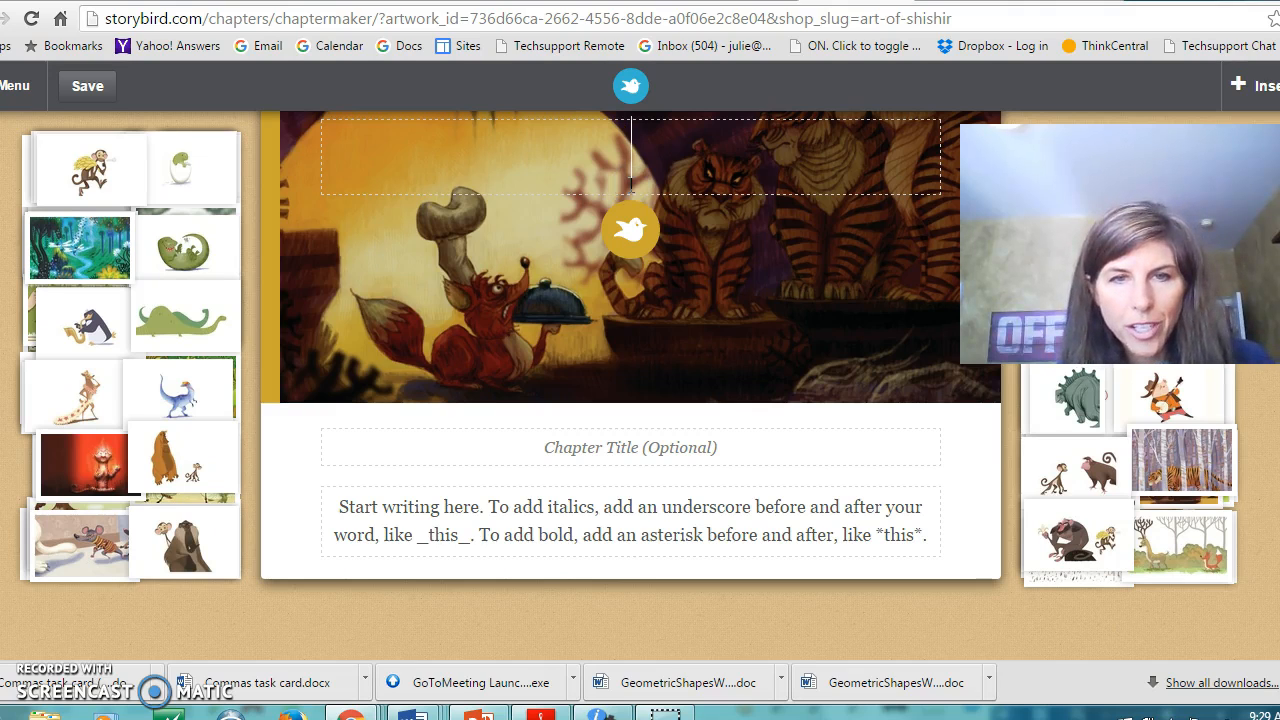
pyautogui.write('The hu')
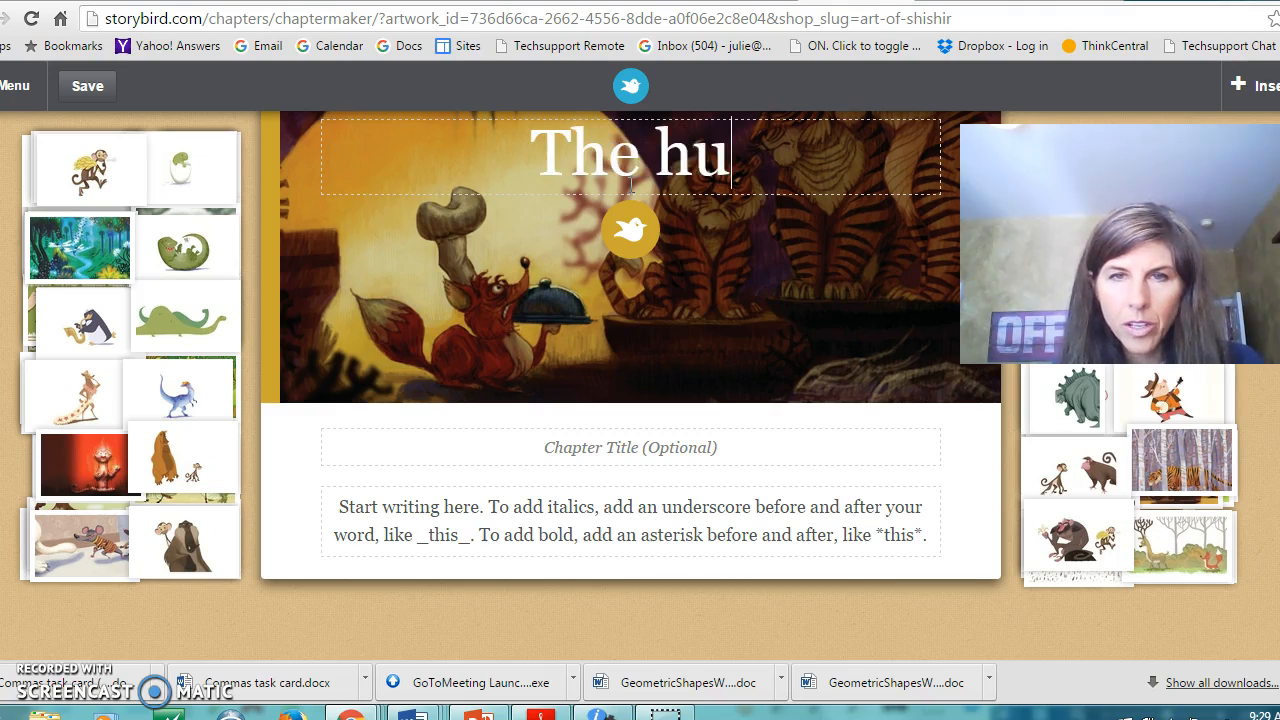
pyautogui.press('BackSpace')
pyautogui.press('BackSpace')
pyautogui.press('BackSpace')
pyautogui.write('H')
pyautogui.press('BackSpace')
pyautogui.write('Hungary Tigers')
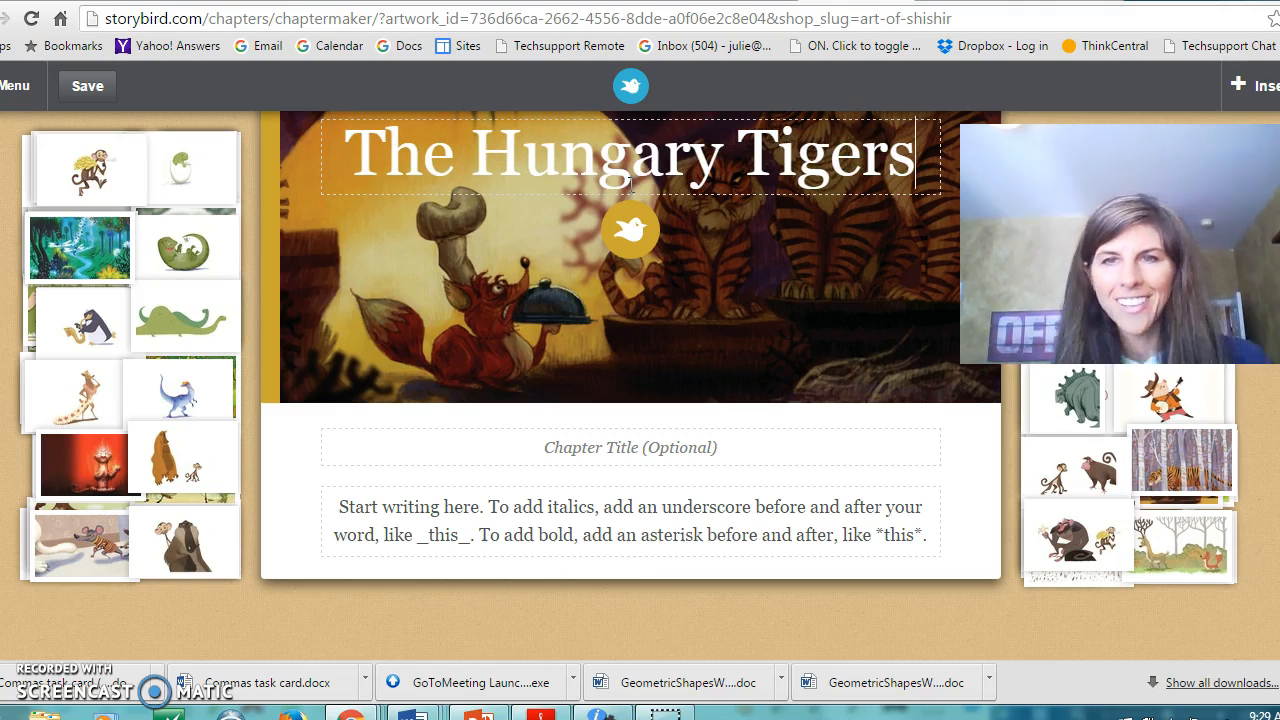
pyautogui.click(659, 156)
pyautogui.press('BackSpace')
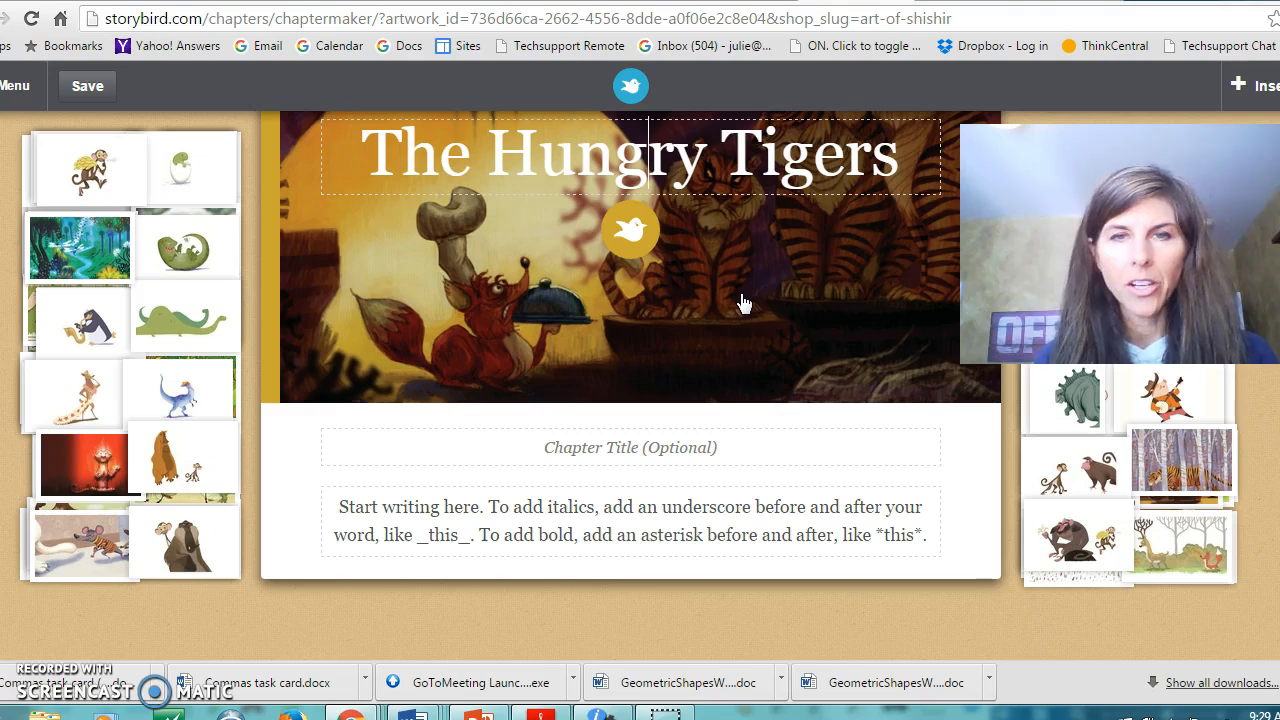
# - Enter a 'By:' byline with the author's name under the cover, then deselect it
pyautogui.click(630, 455)
pyautogui.write('By: ')
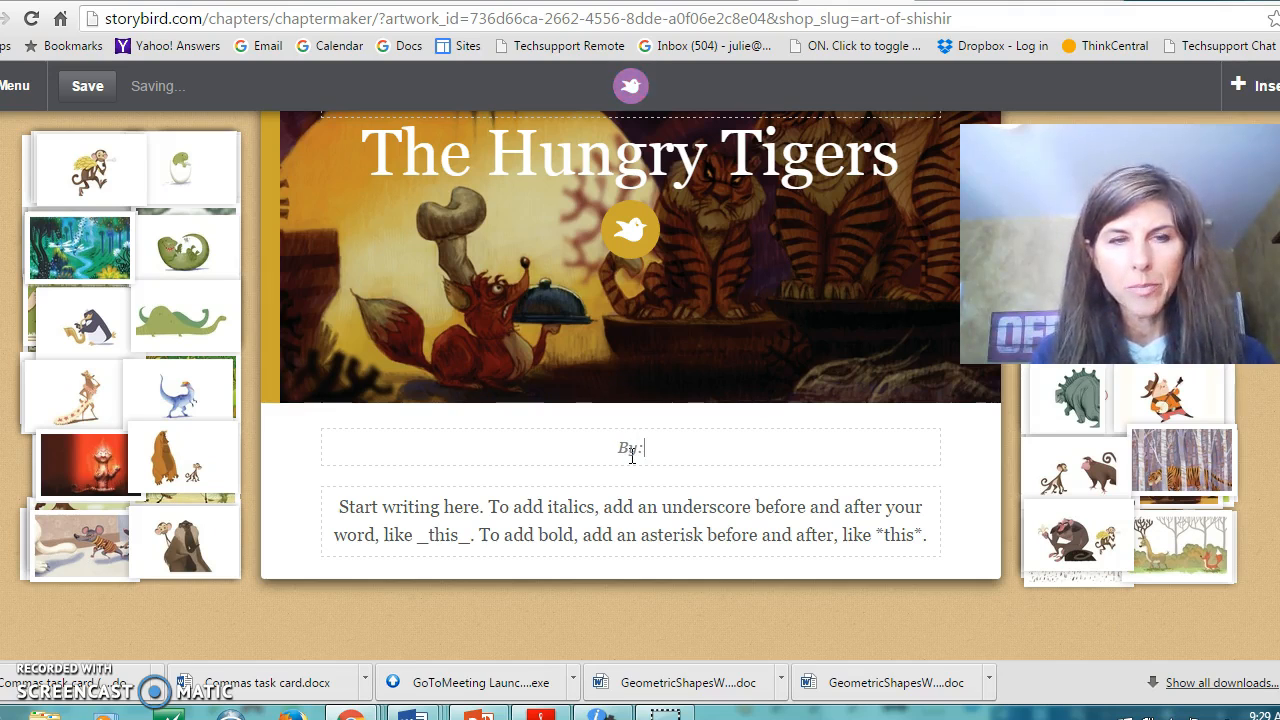
pyautogui.write('Julie True')
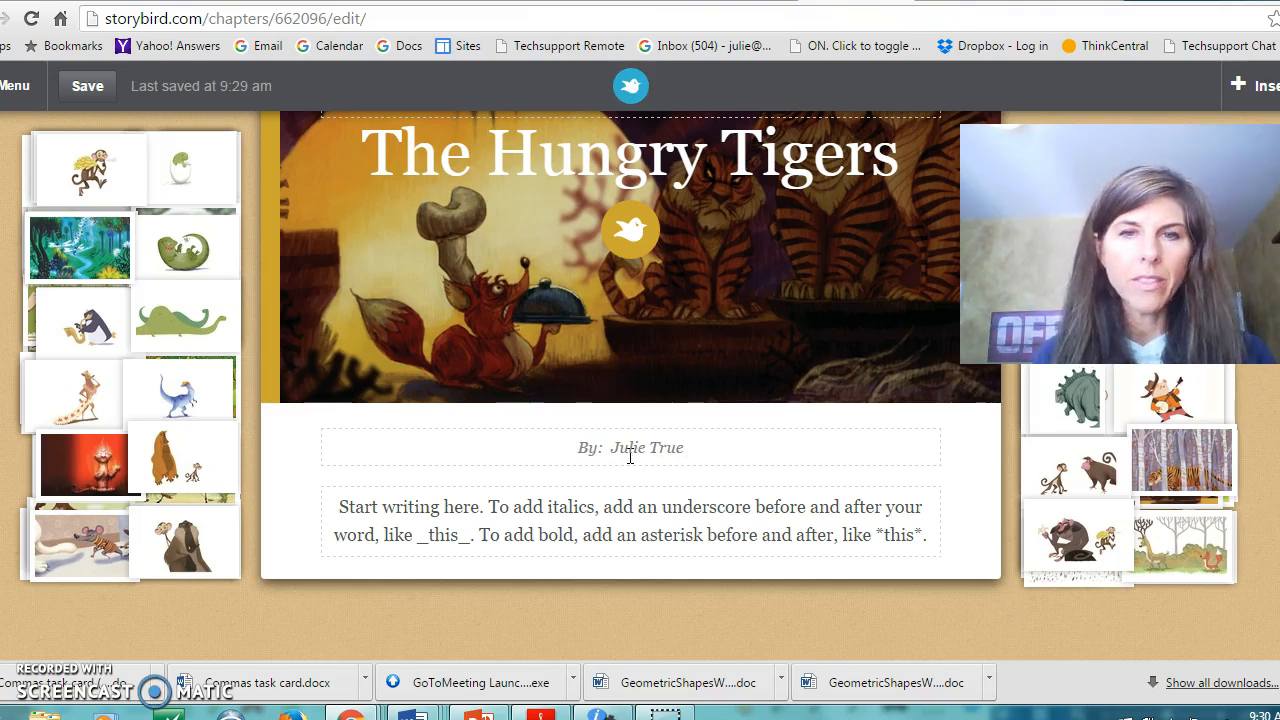
pyautogui.click(646, 472)
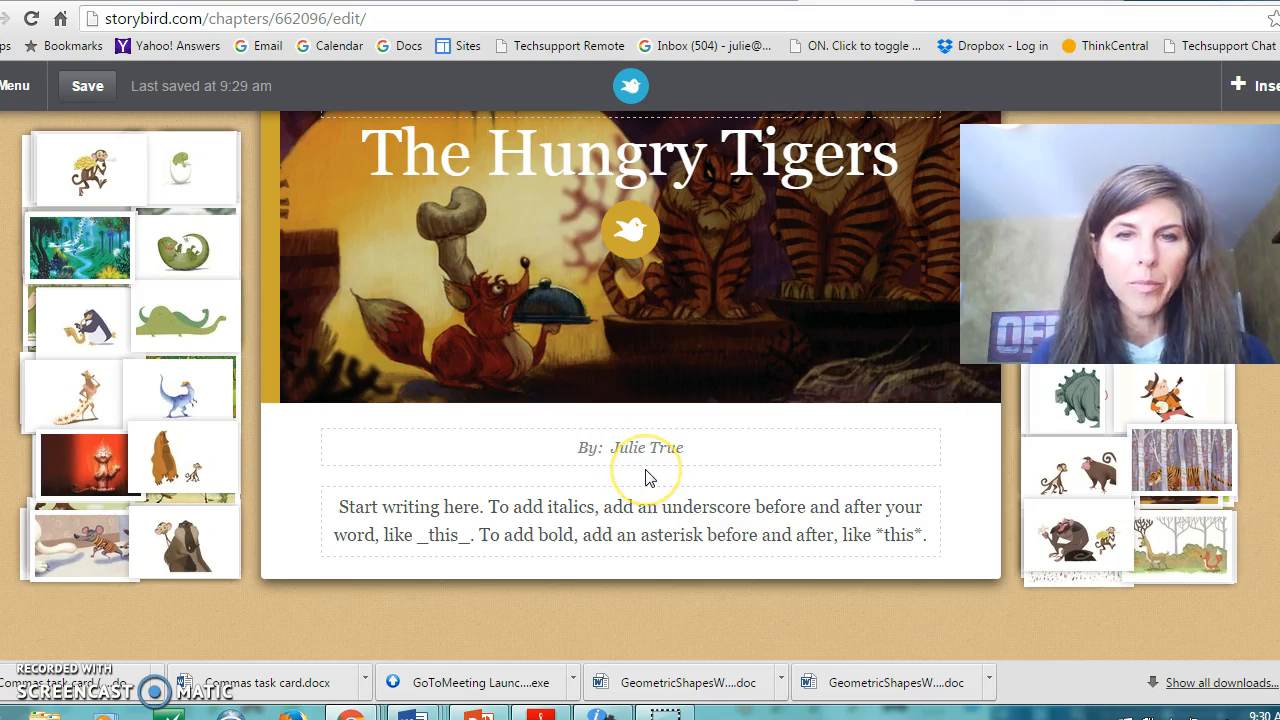
pyautogui.click(744, 487)
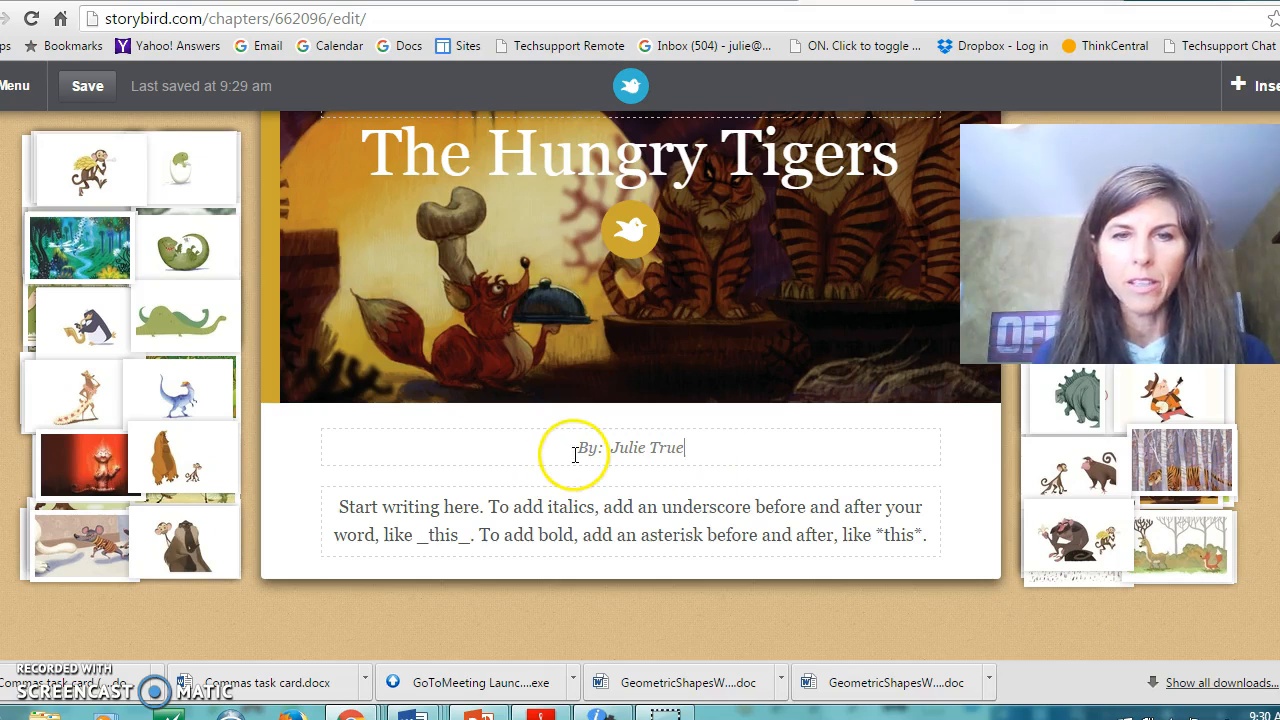
pyautogui.click(608, 437)
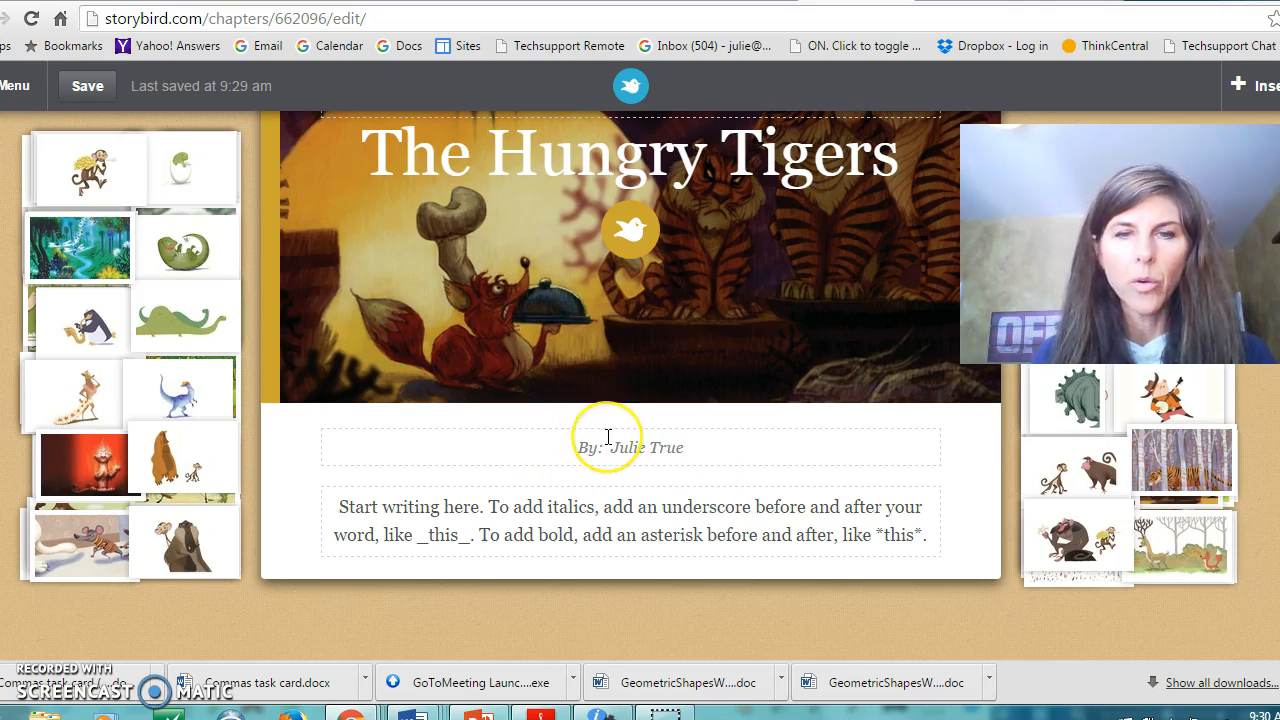
pyautogui.click(343, 502)
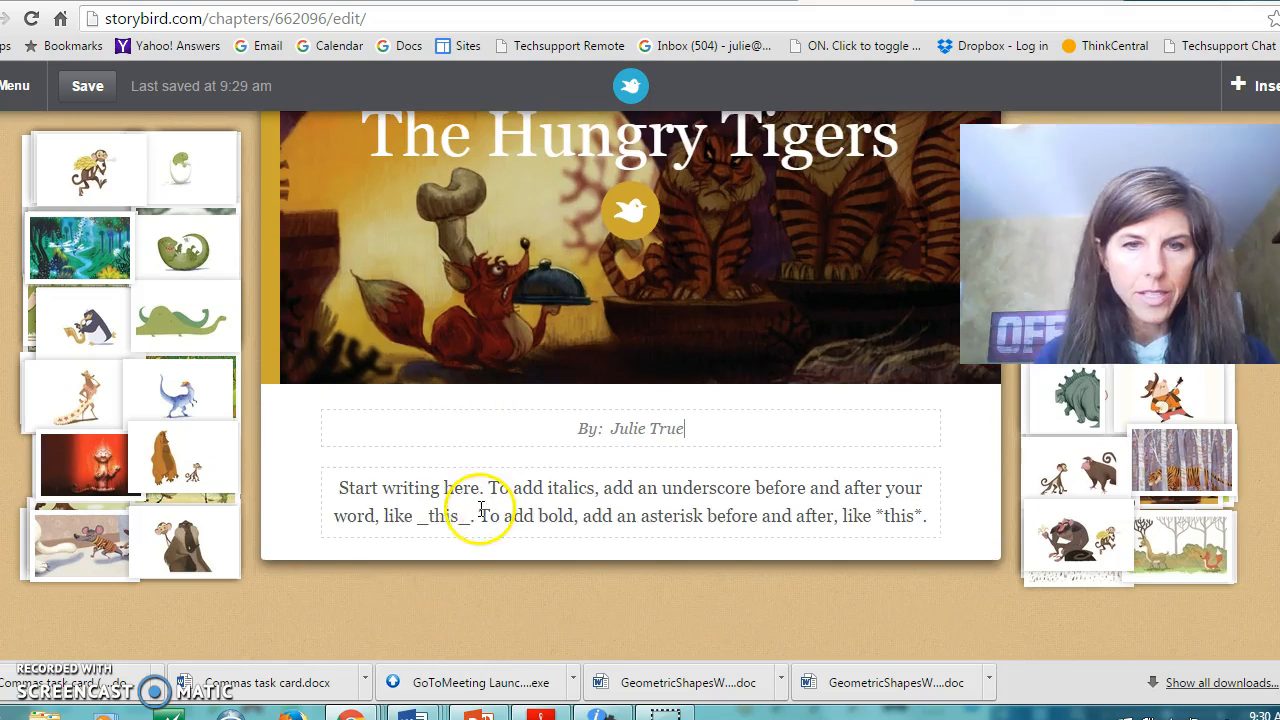
pyautogui.click(812, 606)
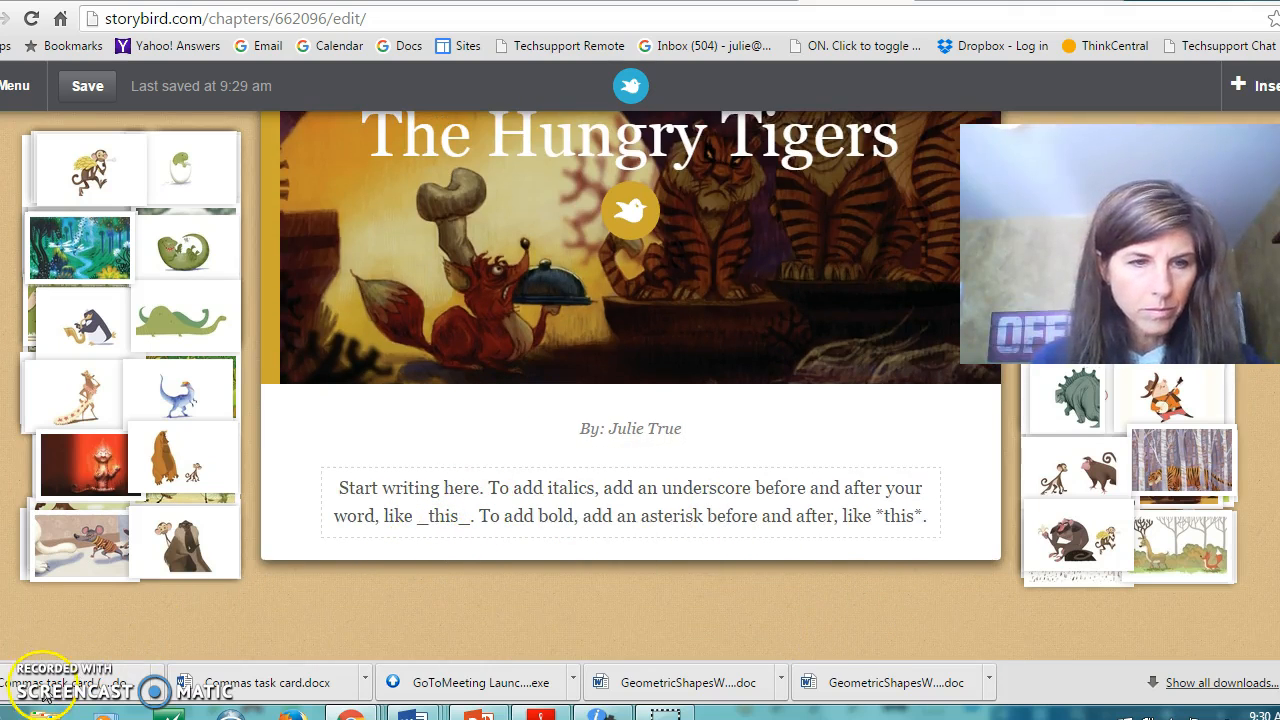
pyautogui.click(1237, 100)
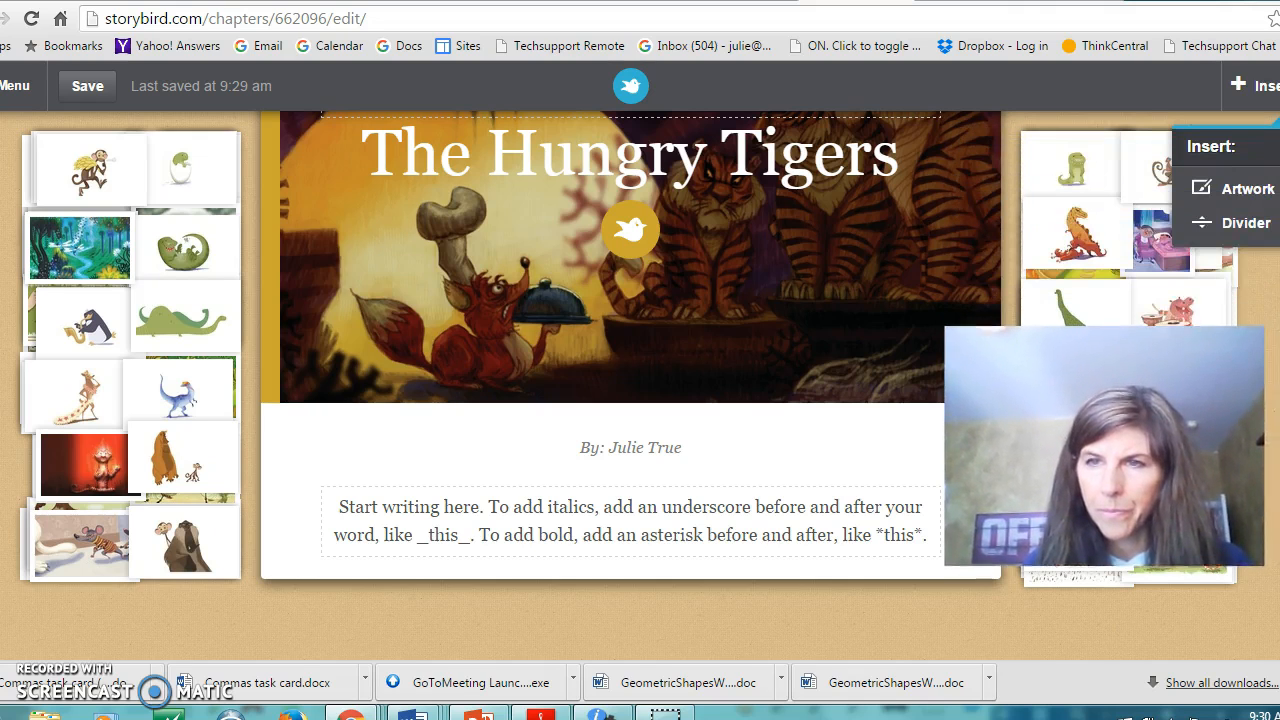
# - Insert a divider and write 'Start typing your story here.' in the new text block
pyautogui.click(1225, 232)
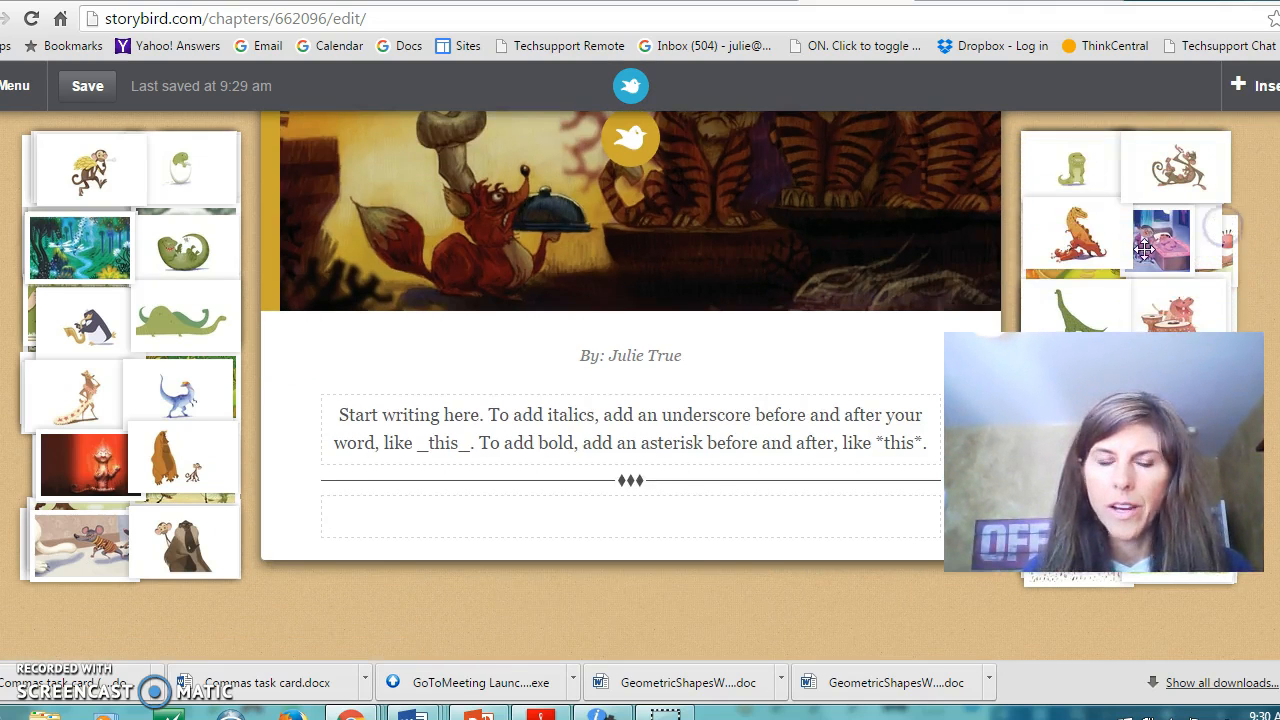
pyautogui.click(519, 516)
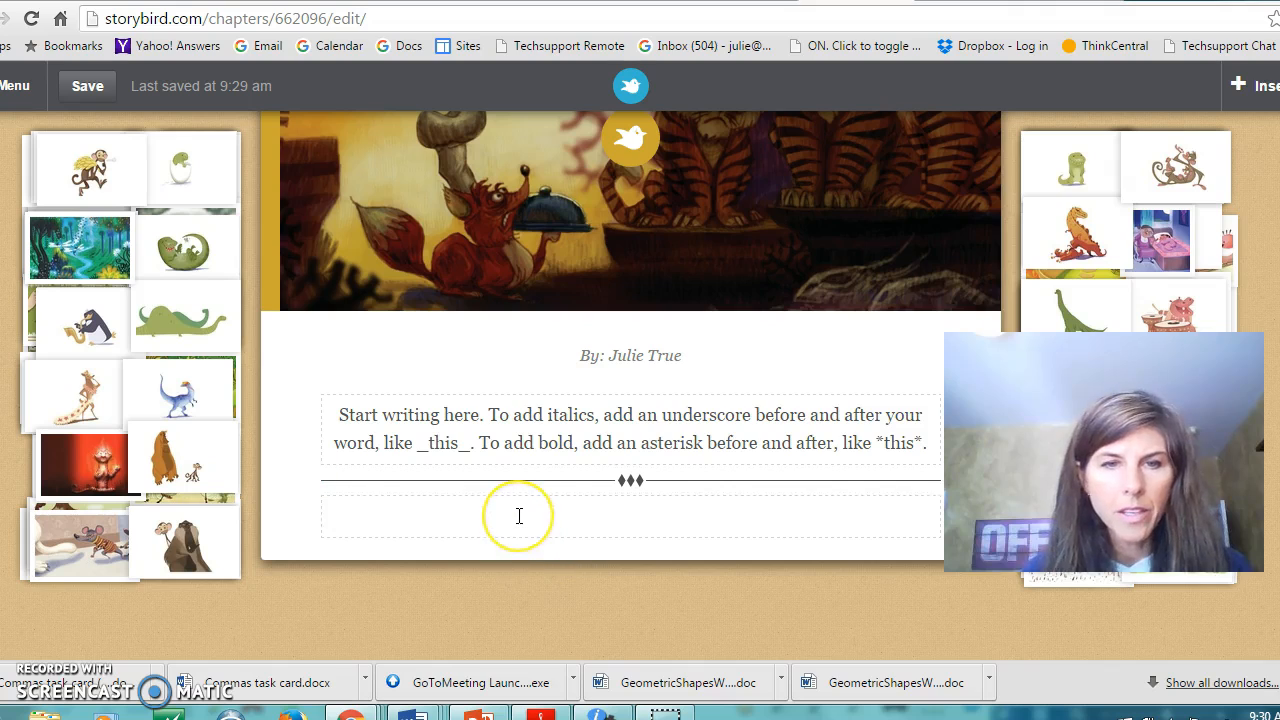
pyautogui.click(516, 521)
pyautogui.write('ad')
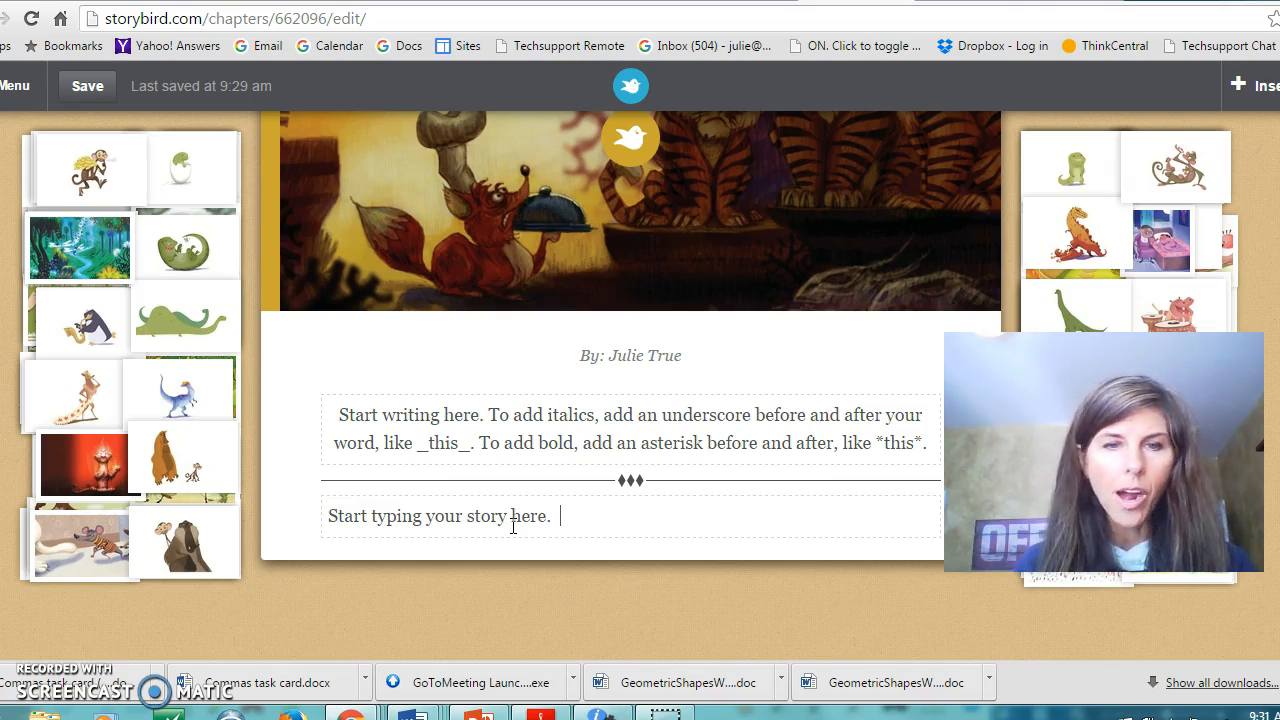
pyautogui.click(1250, 86)
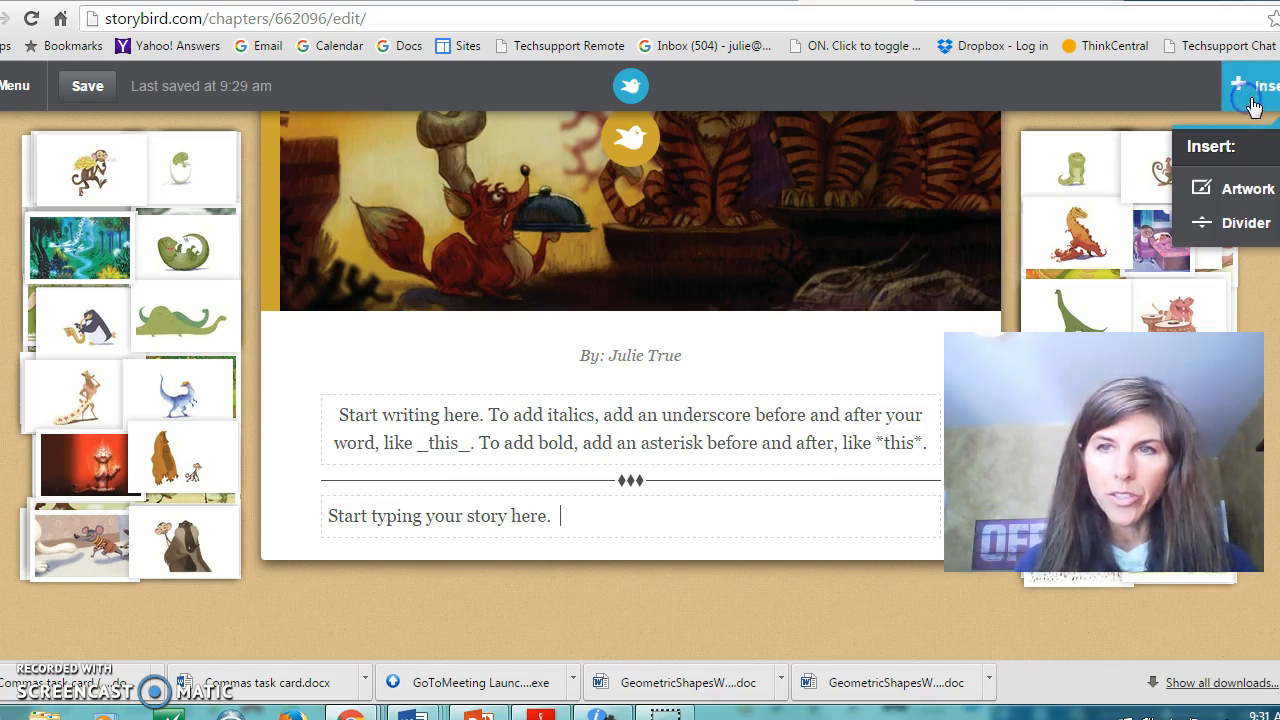
# - Insert an artwork block and fill it with the monkey-carrying-bananas picture
pyautogui.click(1245, 189)
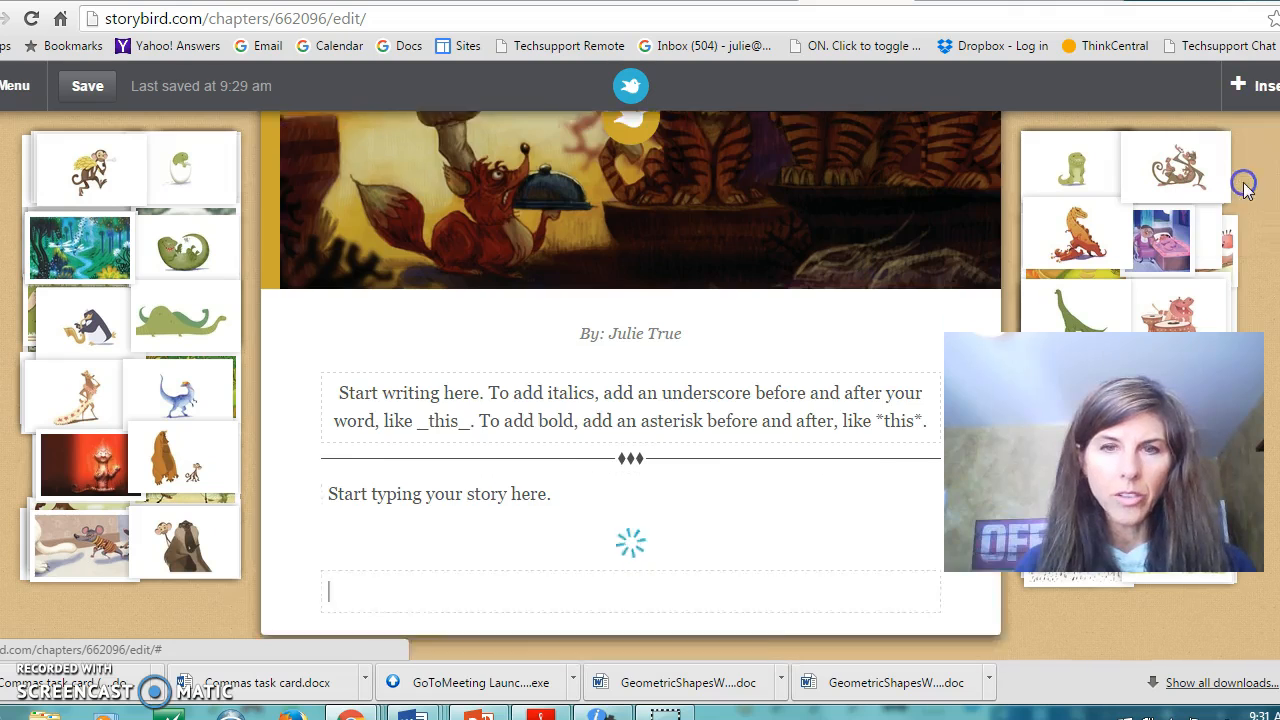
pyautogui.scroll(4, 666, 457)
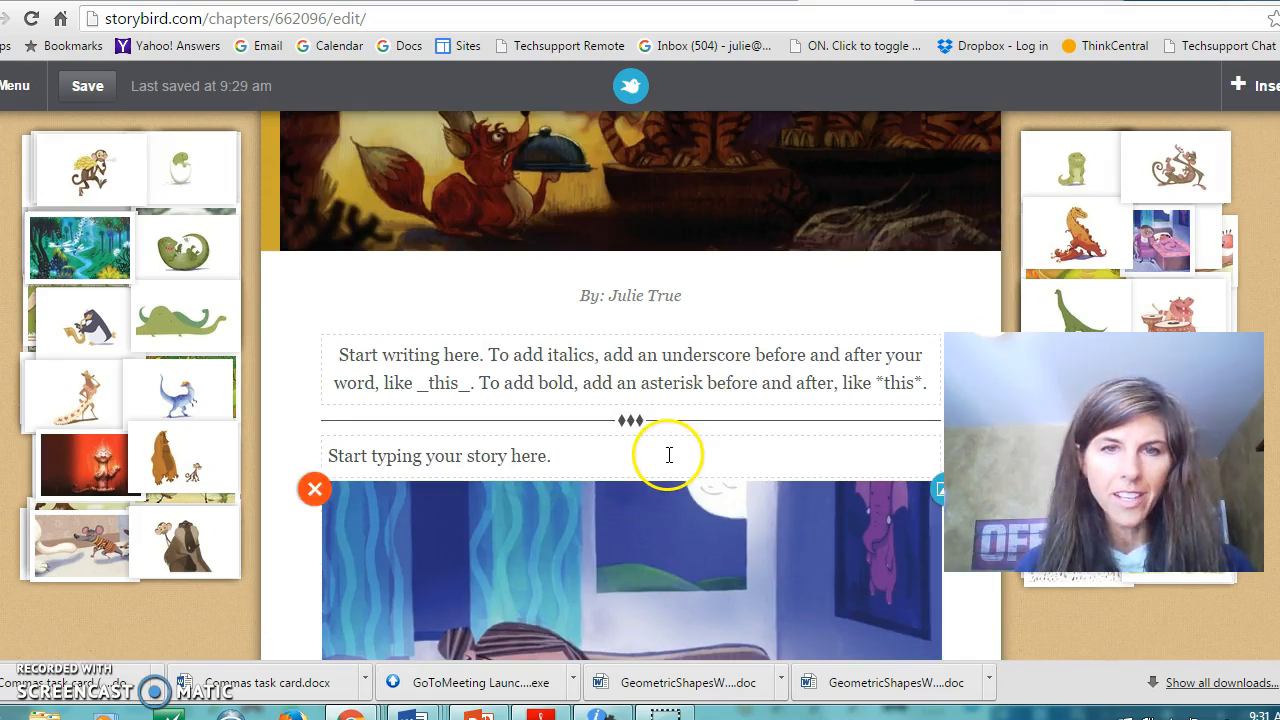
pyautogui.scroll(-4, 669, 455)
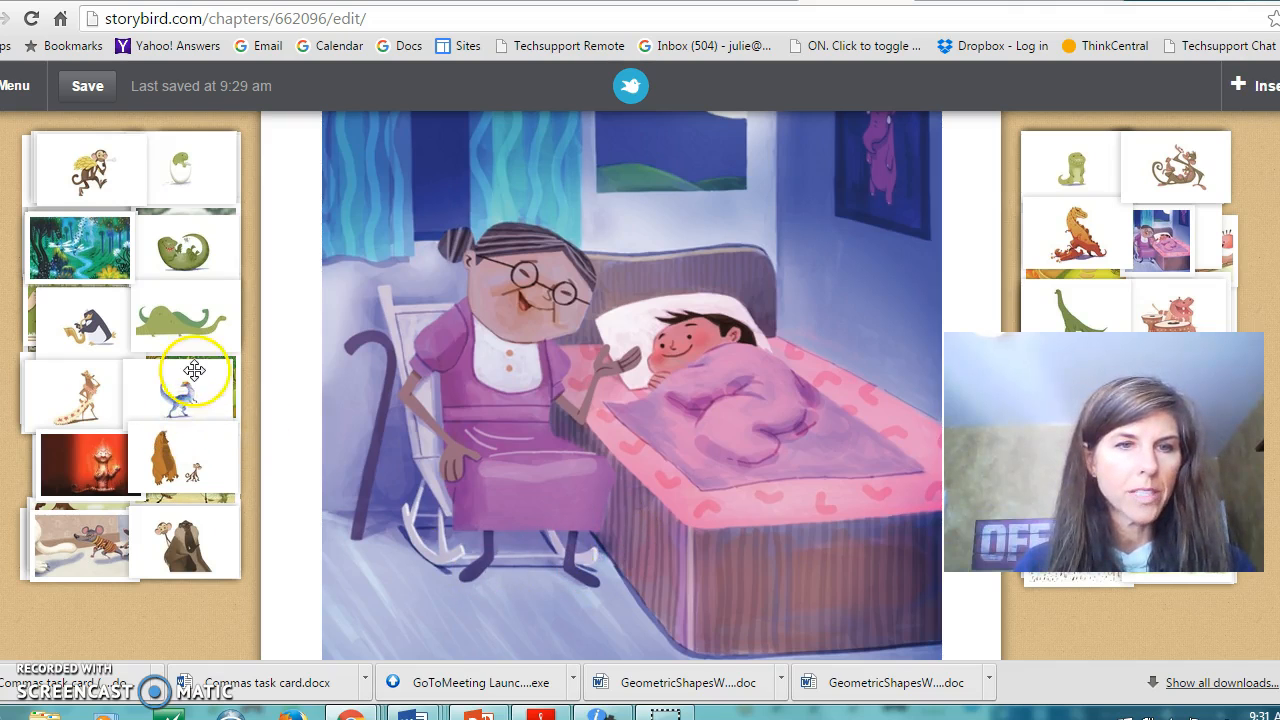
pyautogui.moveTo(91, 160); pyautogui.dragTo(591, 463)
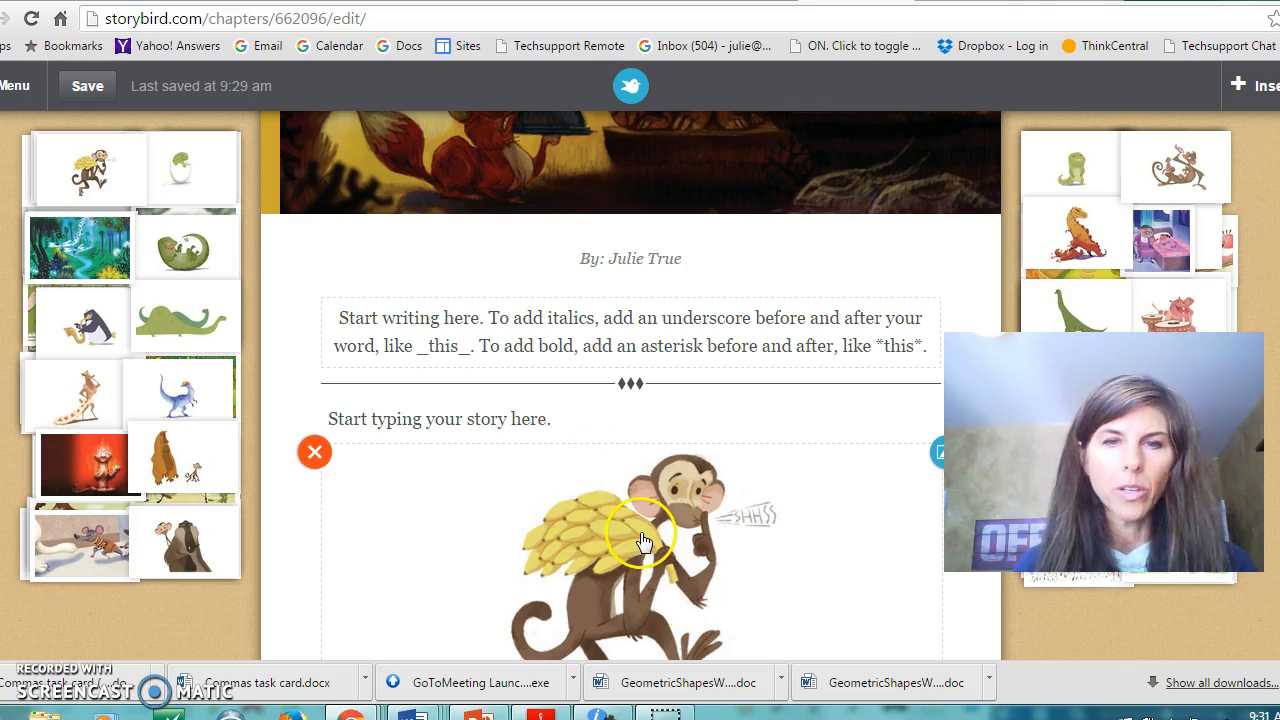
pyautogui.scroll(-2, 643, 541)
# - Write 'Continue writing your story.' below the picture, capitalising its first letter
pyautogui.click(612, 563)
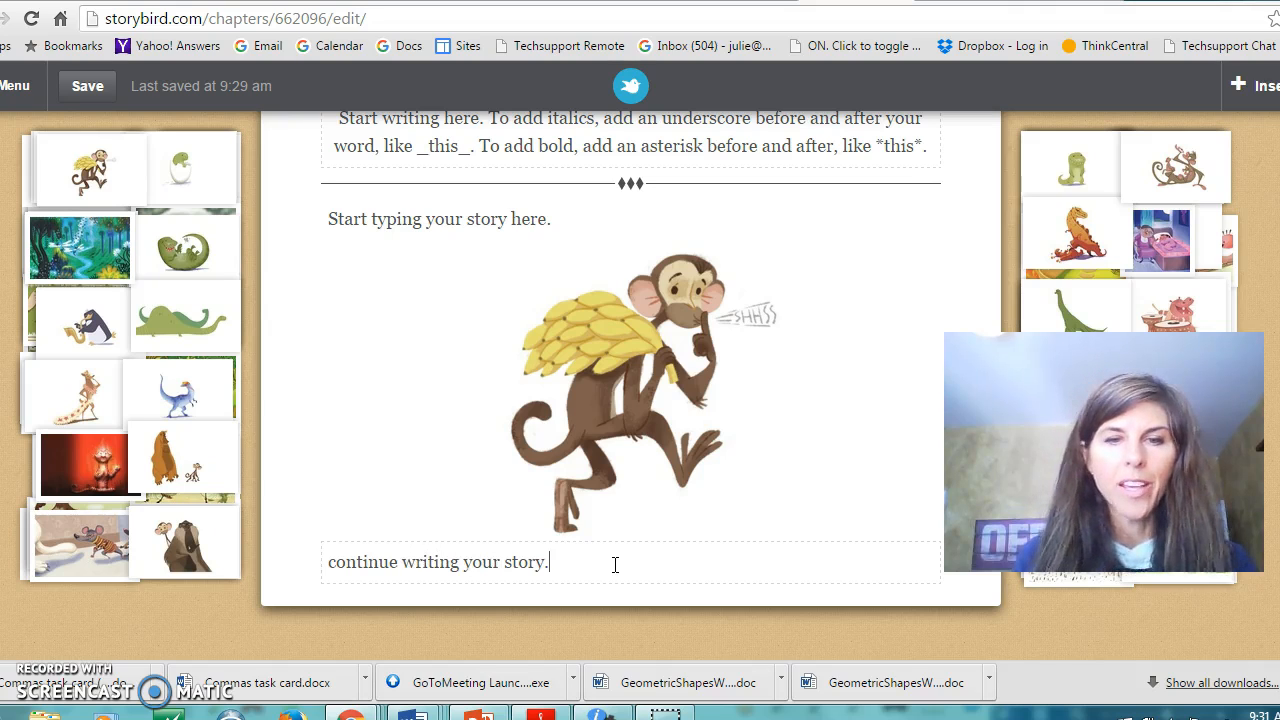
pyautogui.click(333, 568)
pyautogui.press('Delete')
pyautogui.write('C')
pyautogui.click(717, 465)
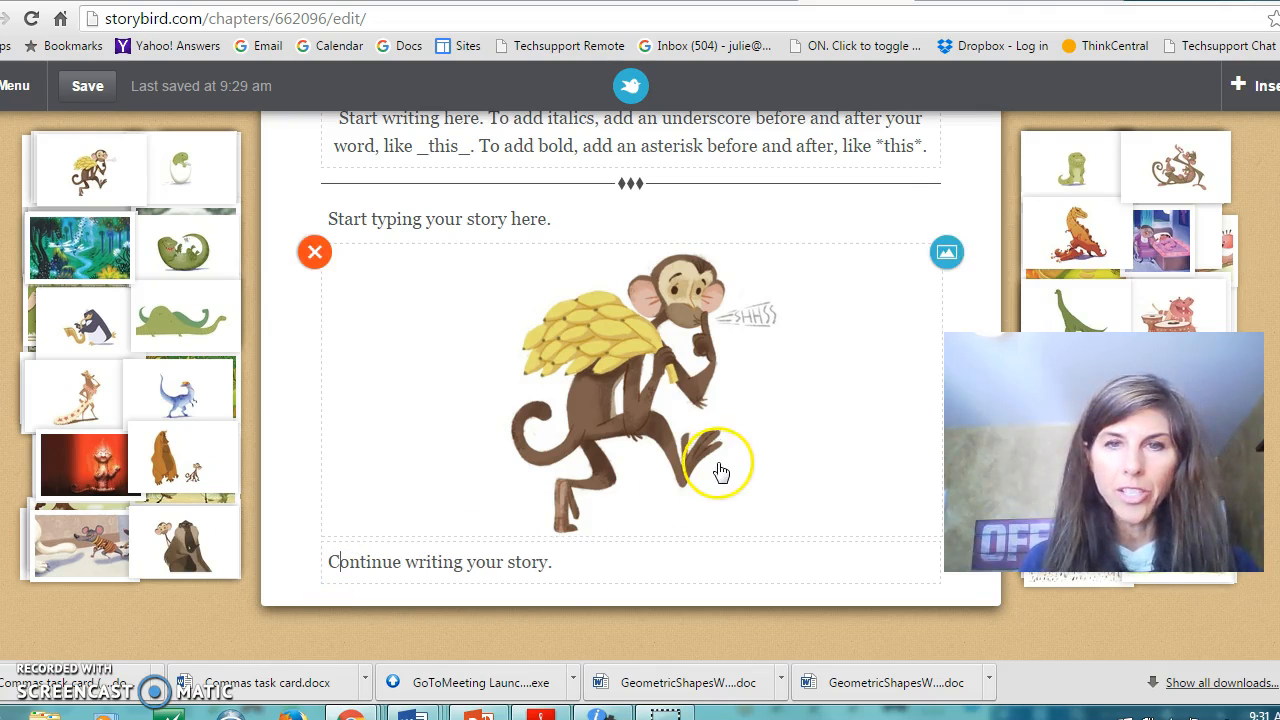
pyautogui.scroll(1, 690, 482)
pyautogui.scroll(3, 688, 482)
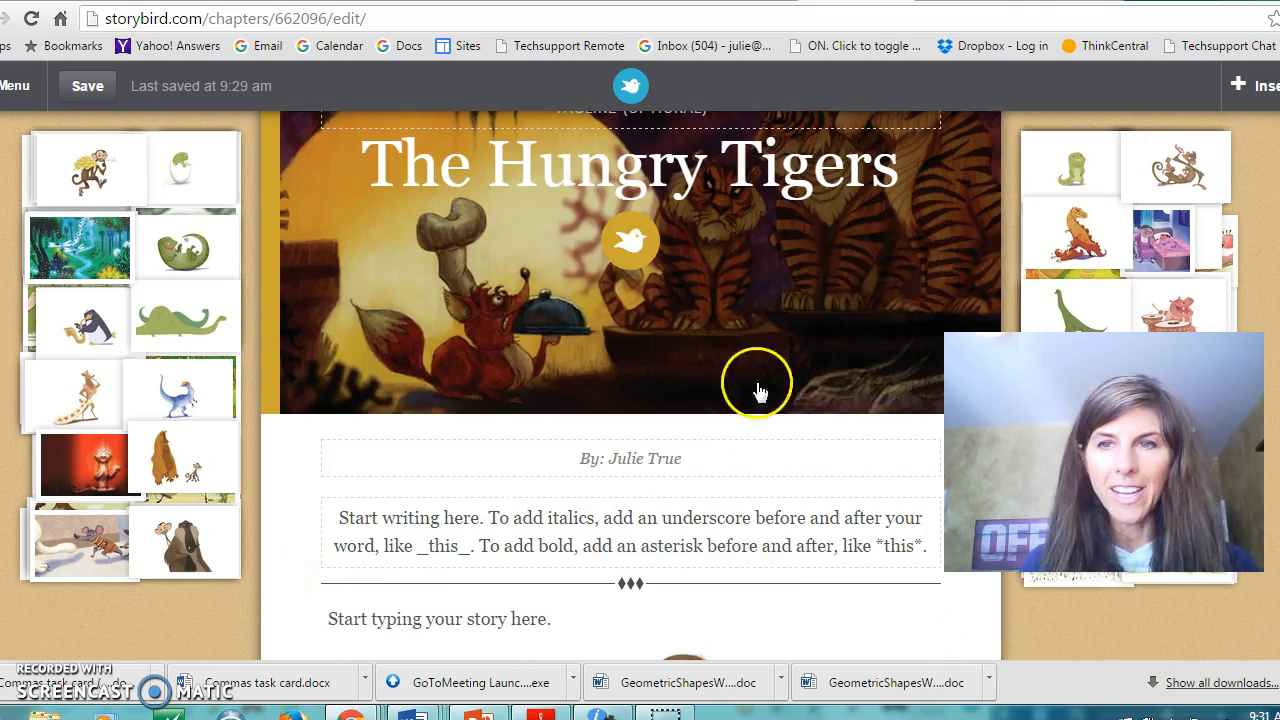
pyautogui.scroll(-5, 610, 372)
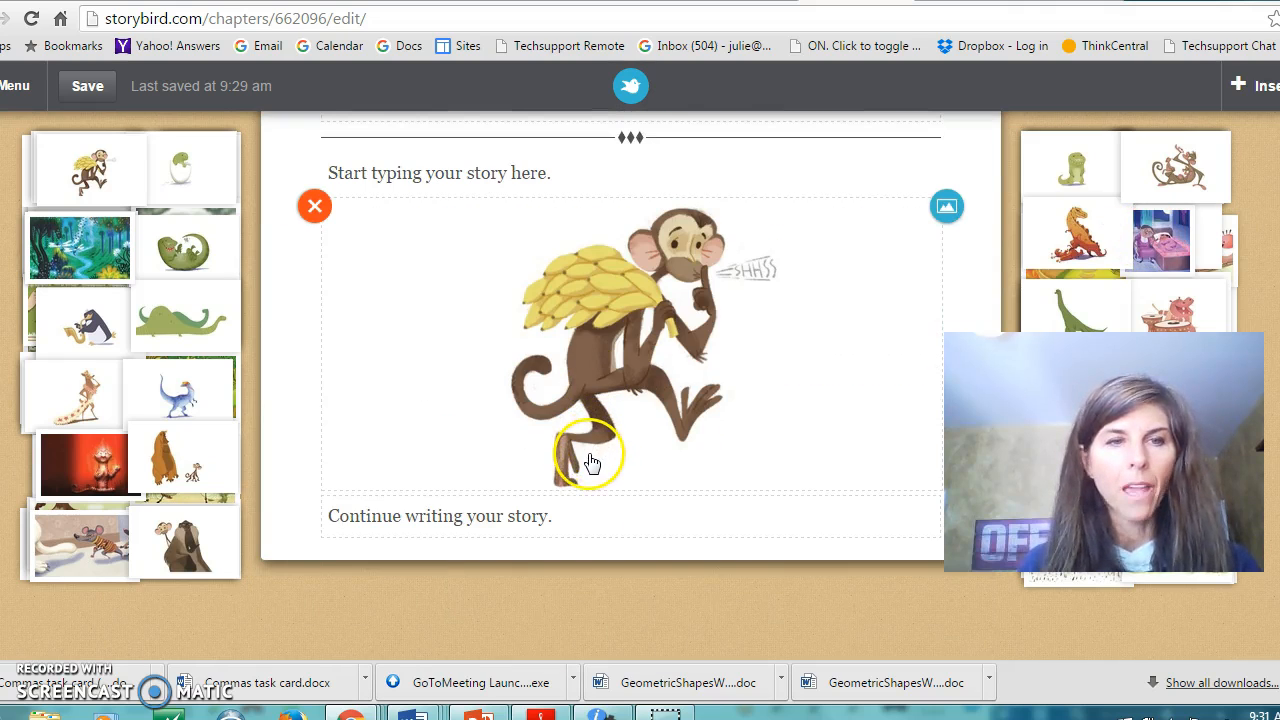
pyautogui.click(1245, 85)
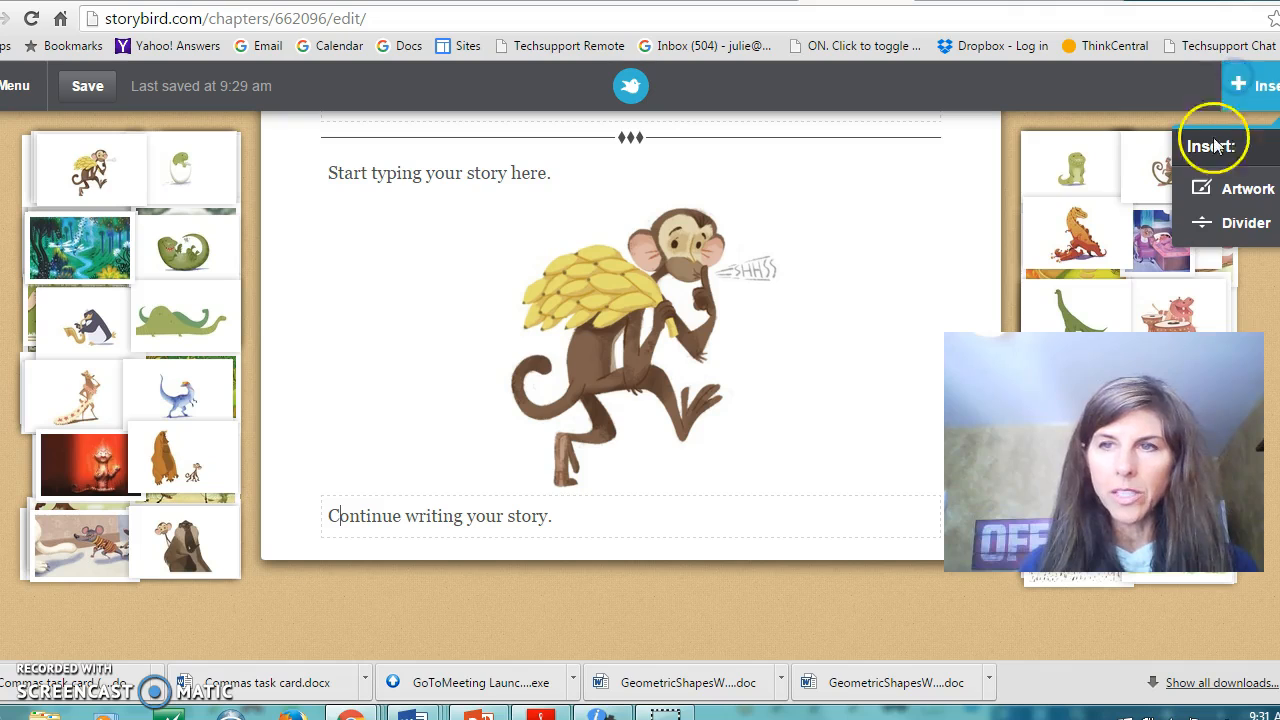
pyautogui.click(1230, 223)
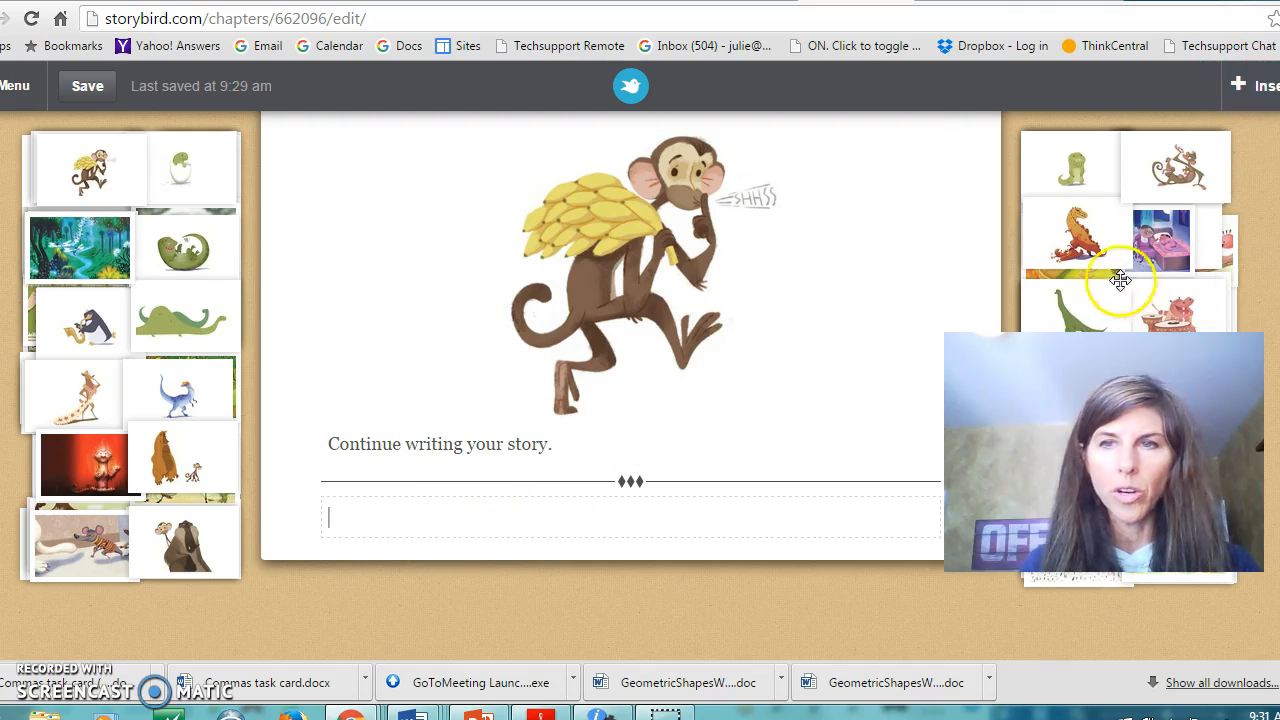
pyautogui.moveTo(1100, 237); pyautogui.dragTo(629, 530)
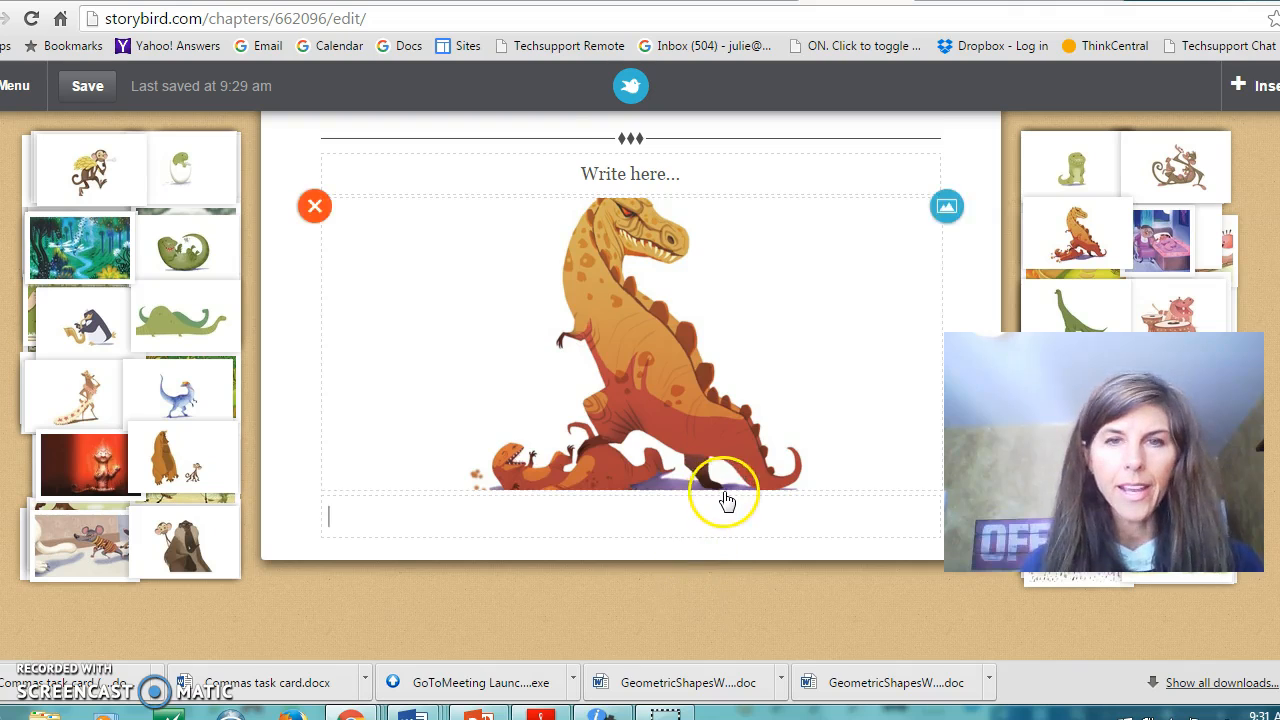
pyautogui.scroll(2, 728, 497)
pyautogui.scroll(2, 728, 497)
pyautogui.scroll(-4, 737, 480)
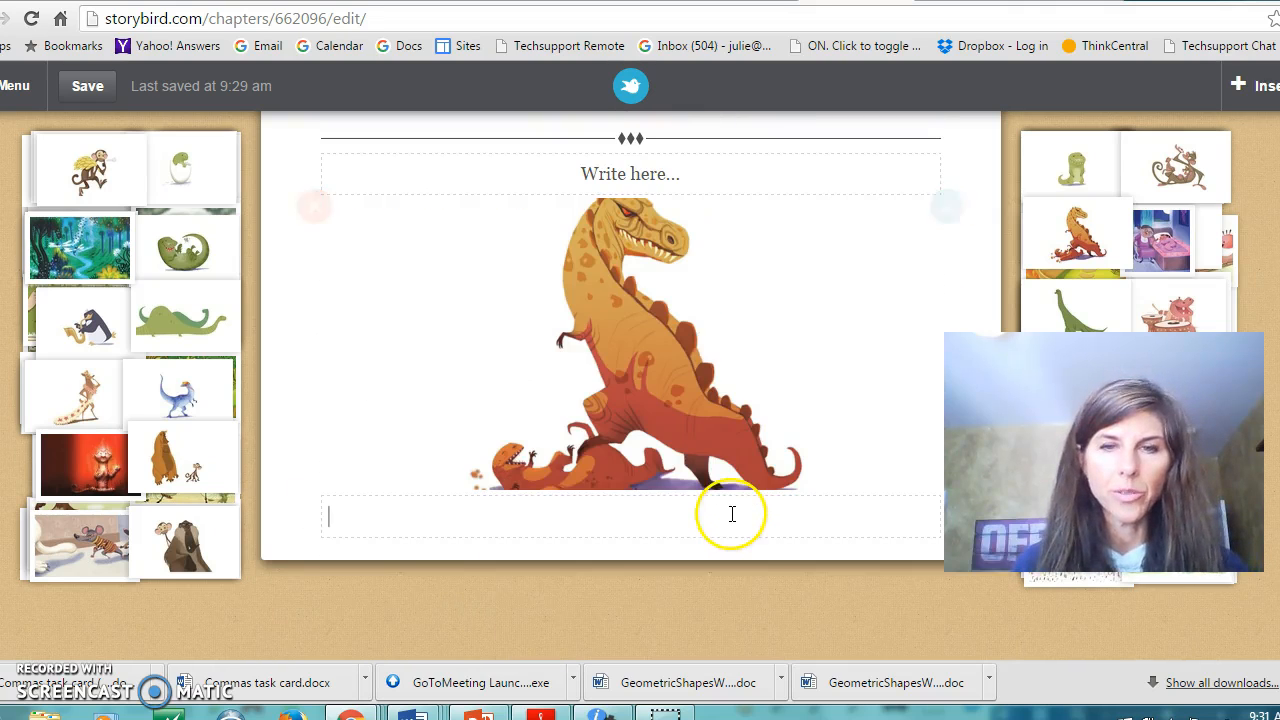
pyautogui.scroll(5, 732, 515)
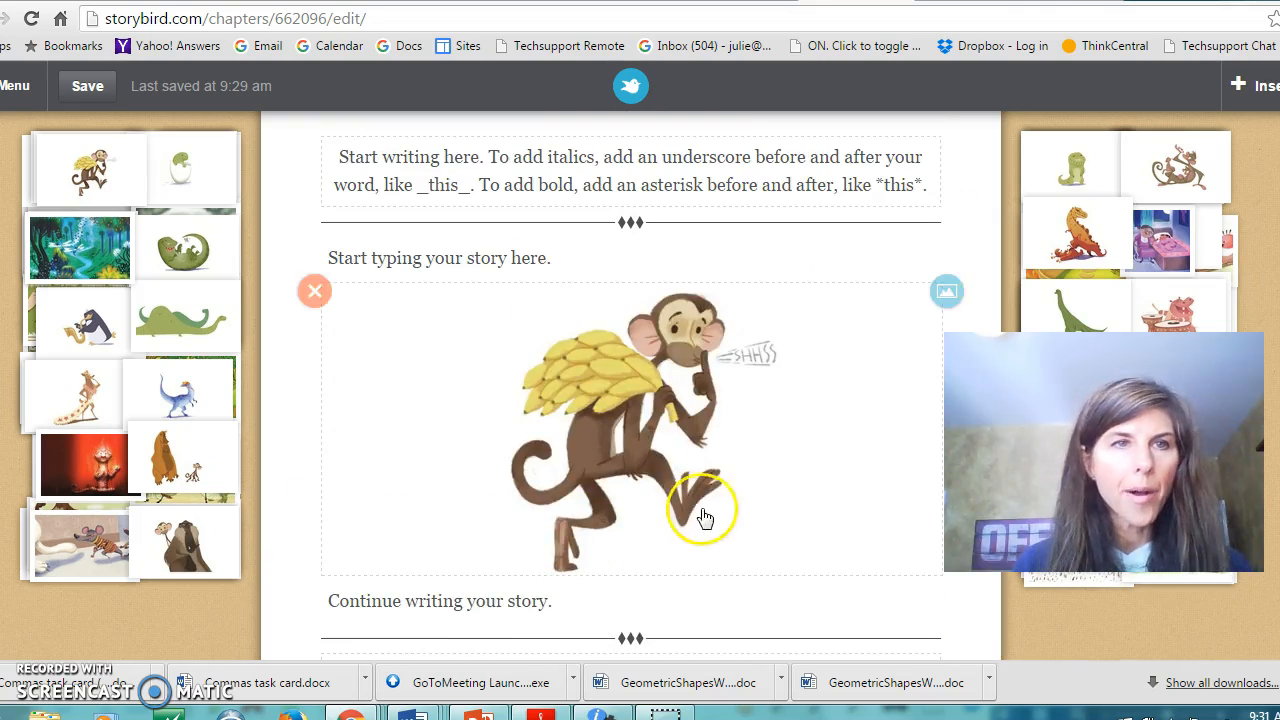
pyautogui.scroll(5, 700, 514)
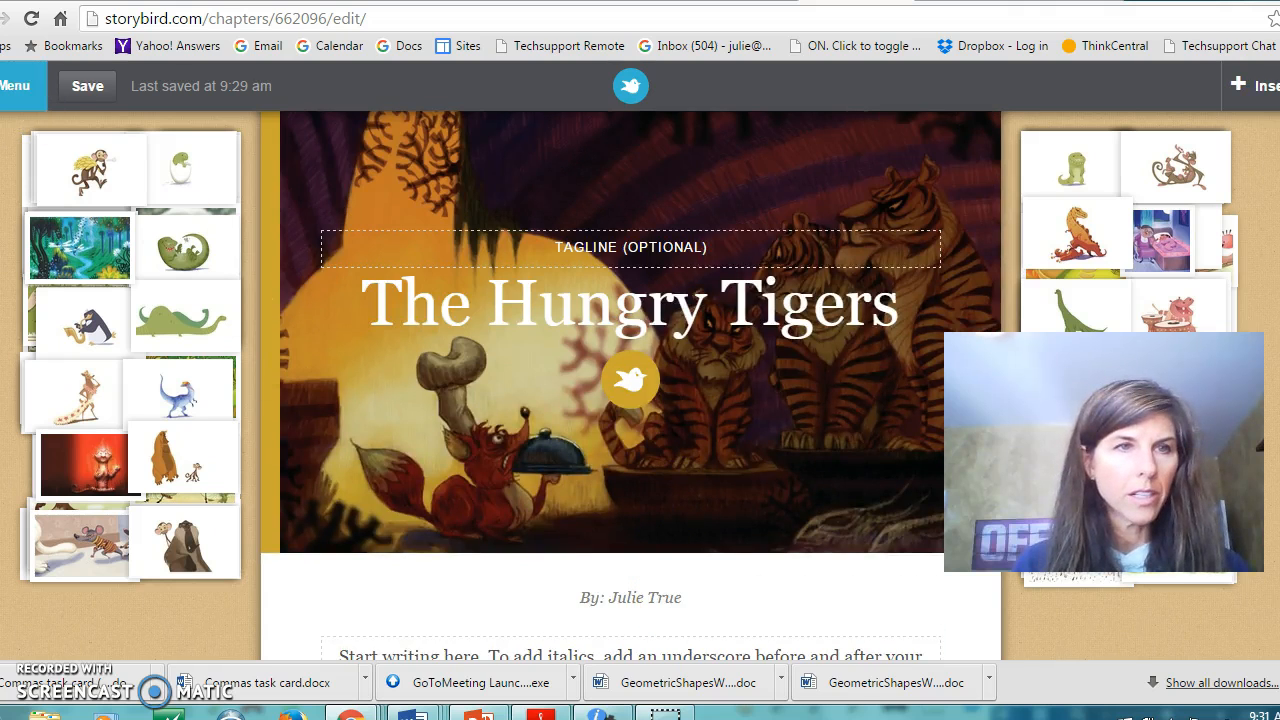
# - Save The Hungry Tigers story and choose Publish from the Menu dropdown
pyautogui.click(85, 92)
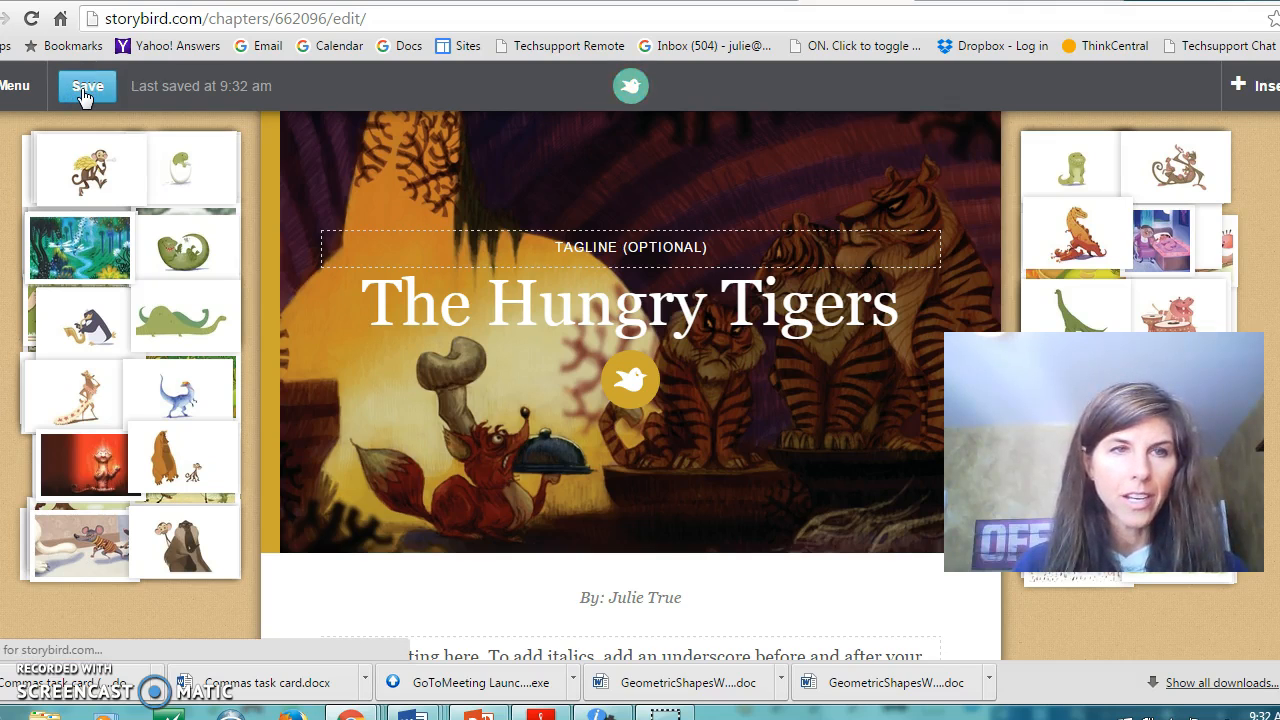
pyautogui.click(20, 96)
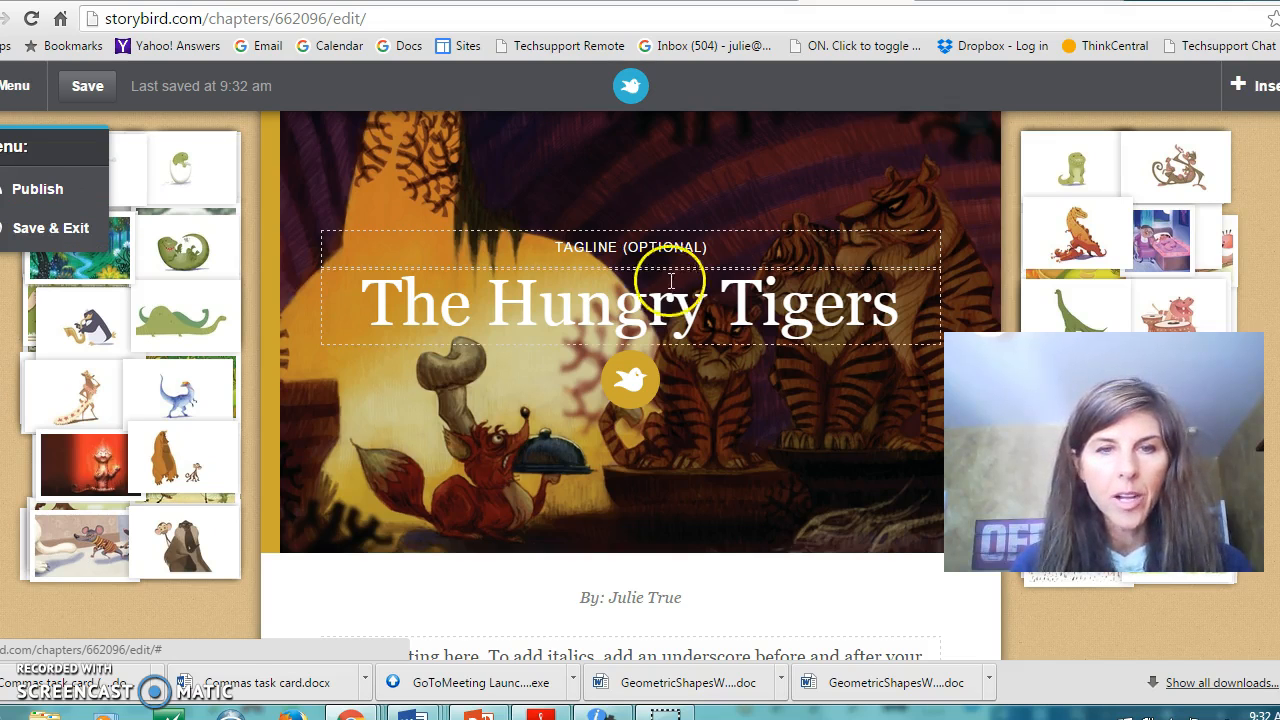
pyautogui.scroll(-3, 646, 300)
pyautogui.scroll(-2, 646, 315)
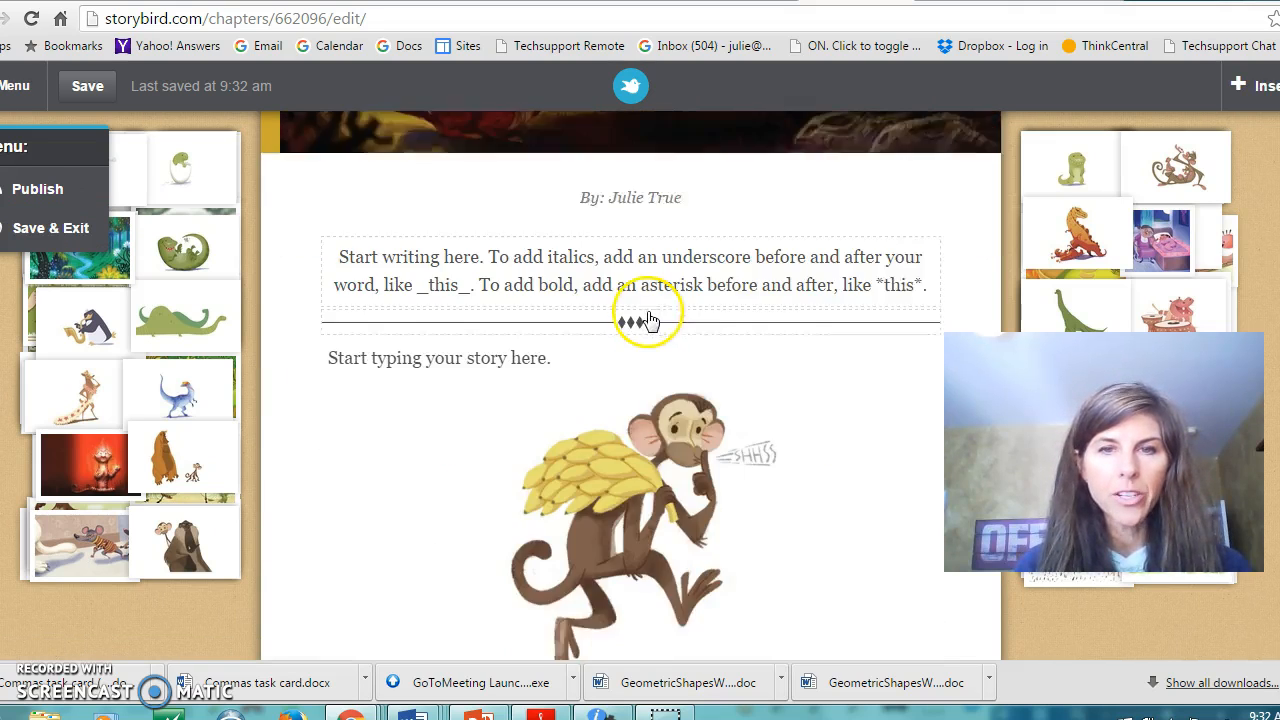
pyautogui.scroll(4, 648, 320)
pyautogui.scroll(1, 650, 318)
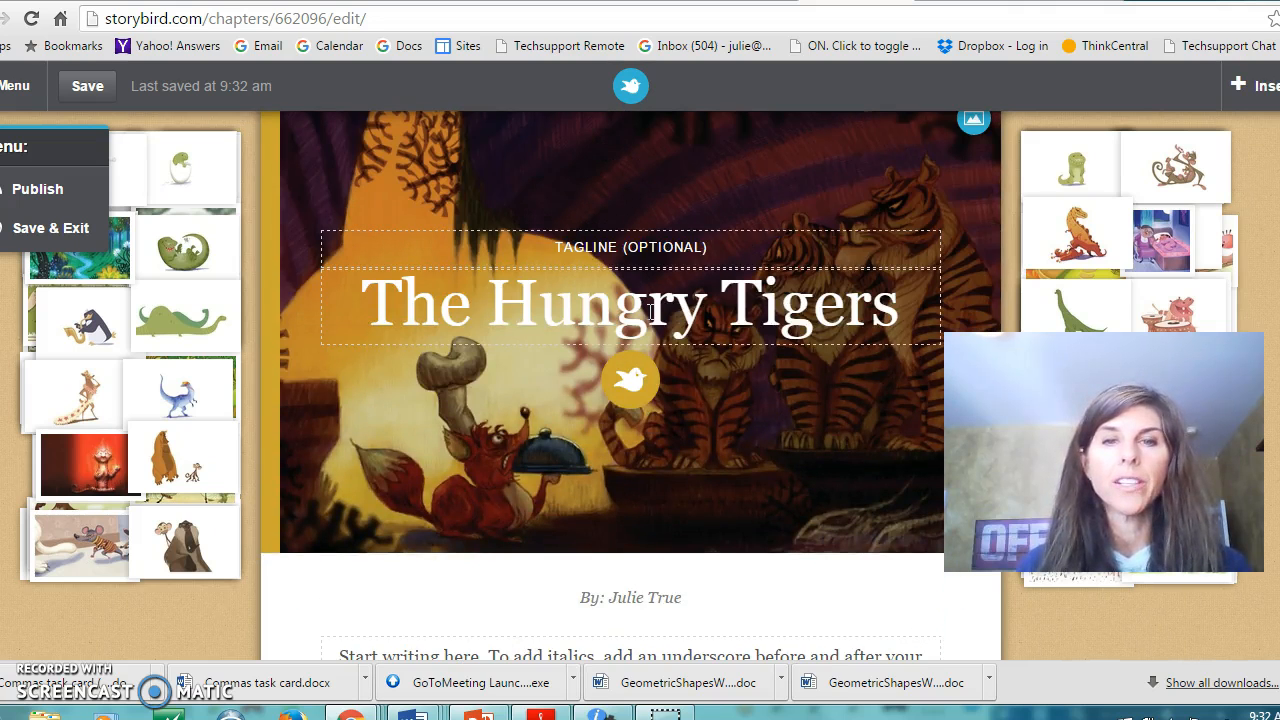
pyautogui.scroll(1, 651, 312)
pyautogui.scroll(-1, 639, 335)
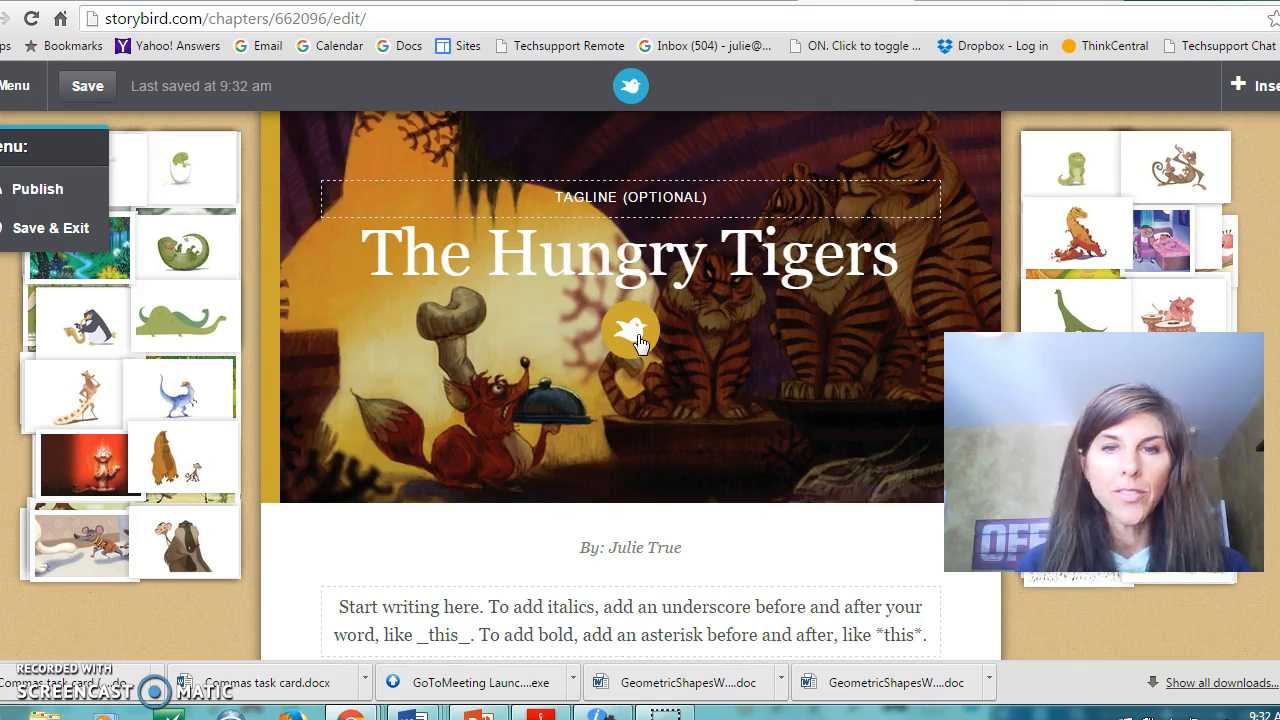
pyautogui.click(700, 390)
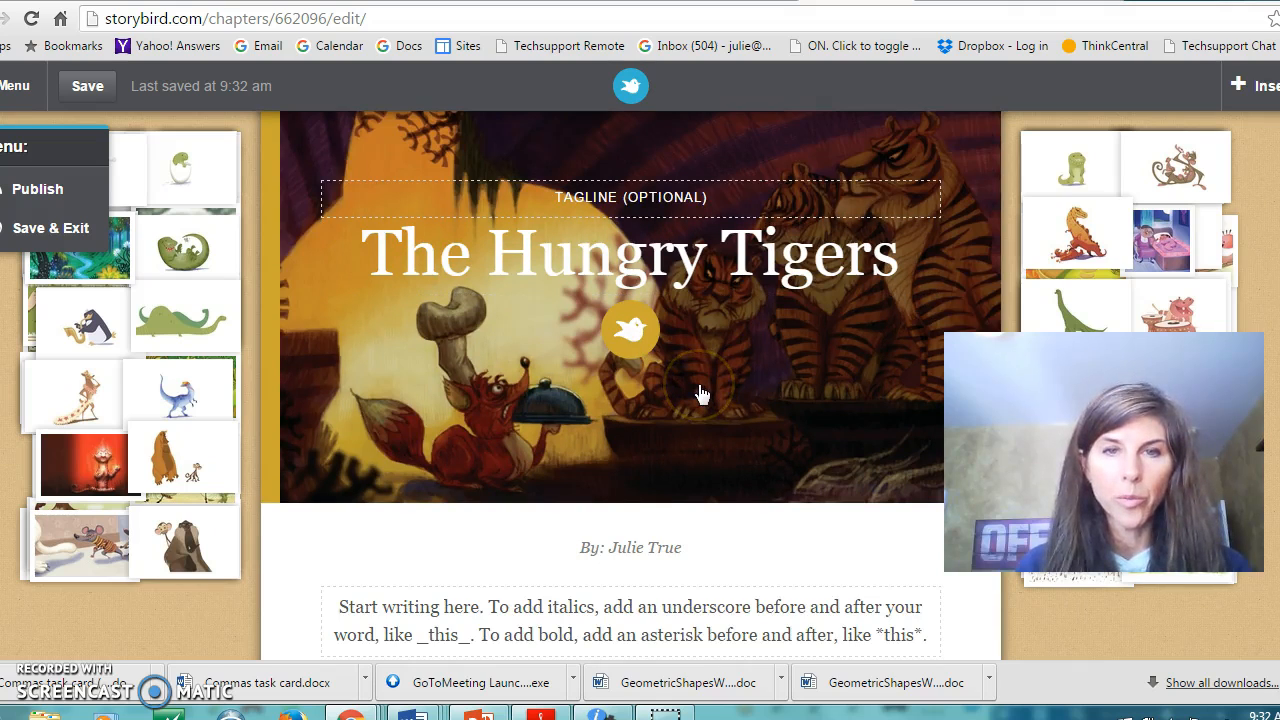
pyautogui.click(691, 396)
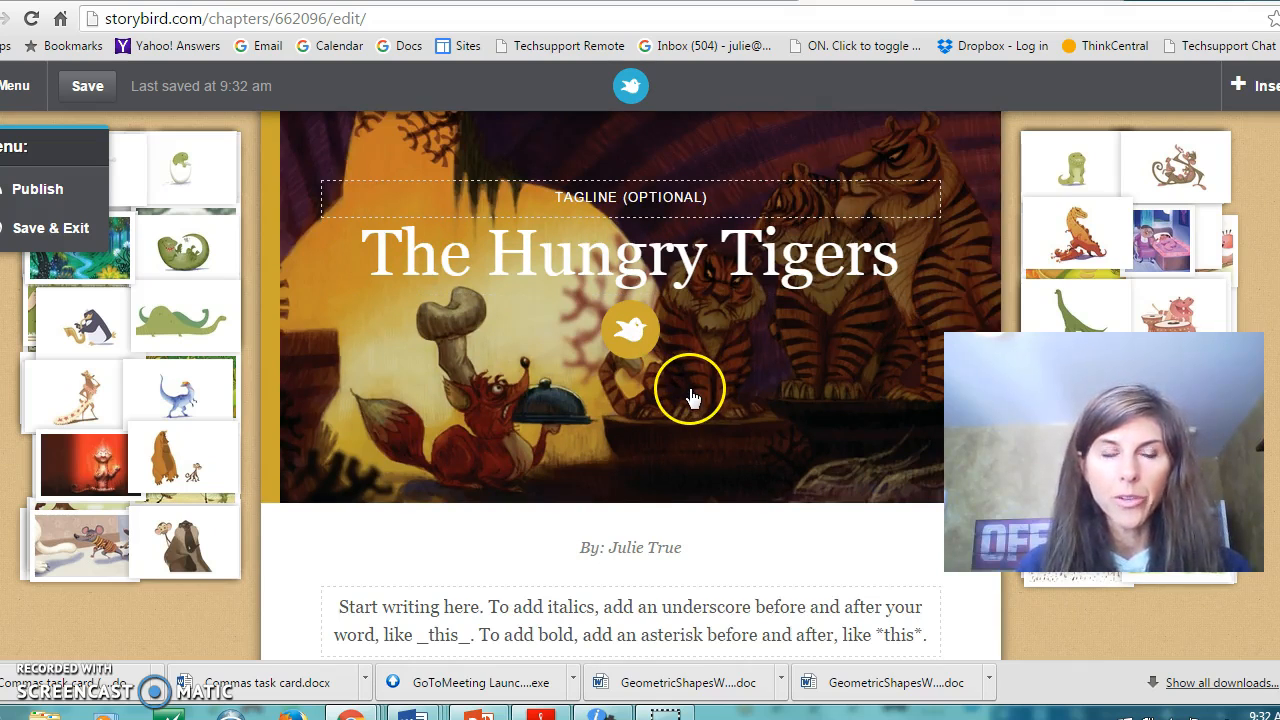
pyautogui.click(30, 186)
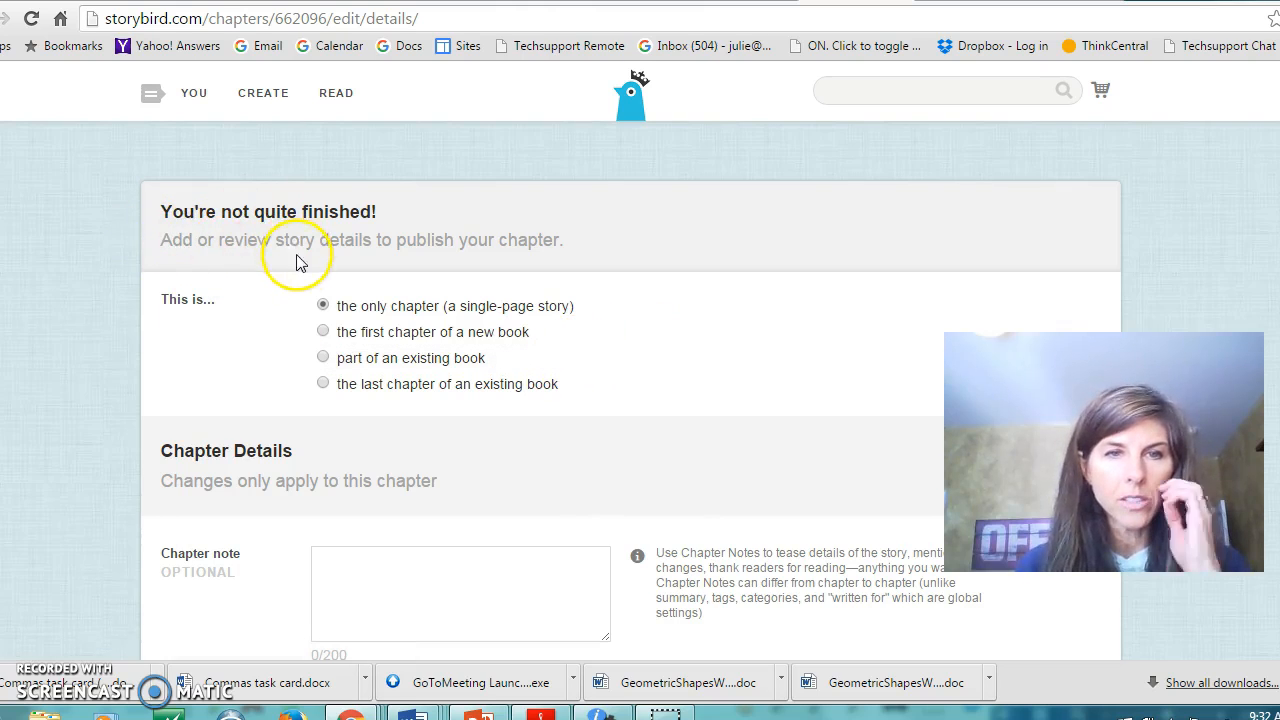
# - Try marking the story as part of an existing book, which reports no other books exist
pyautogui.click(323, 358)
pyautogui.click(320, 371)
pyautogui.scroll(-1, 320, 371)
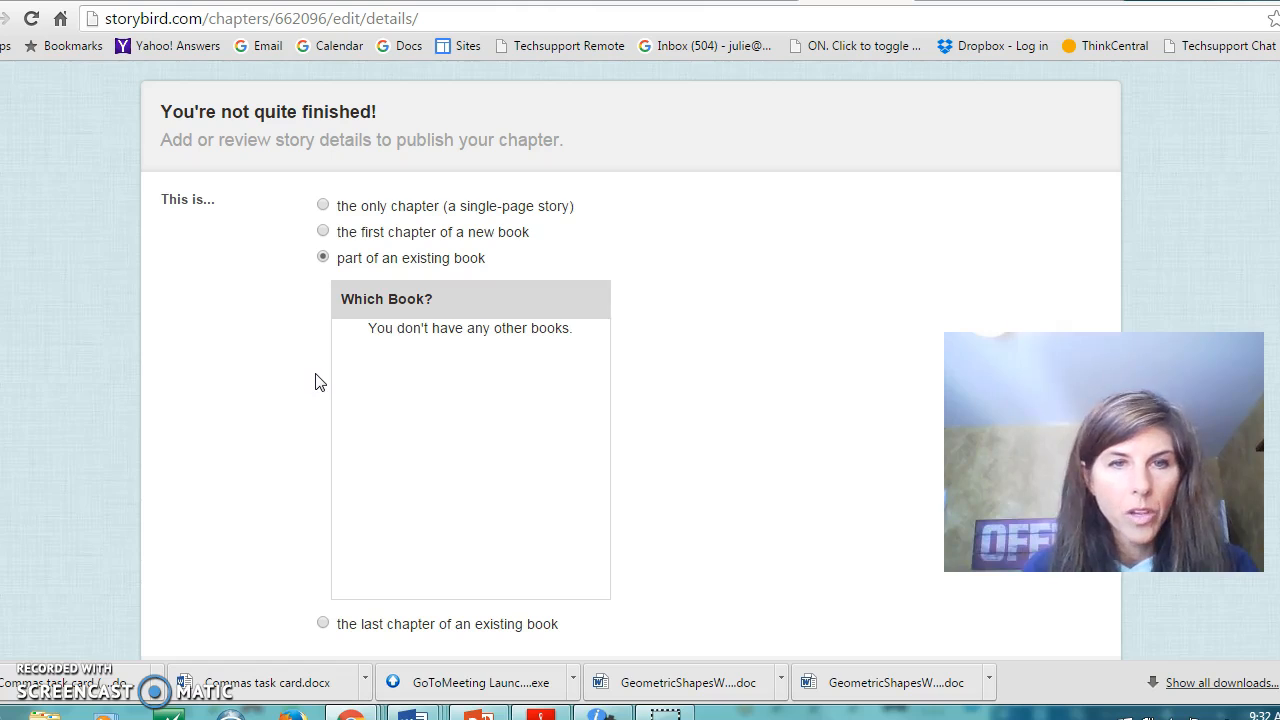
pyautogui.moveTo(366, 331); pyautogui.dragTo(576, 336)
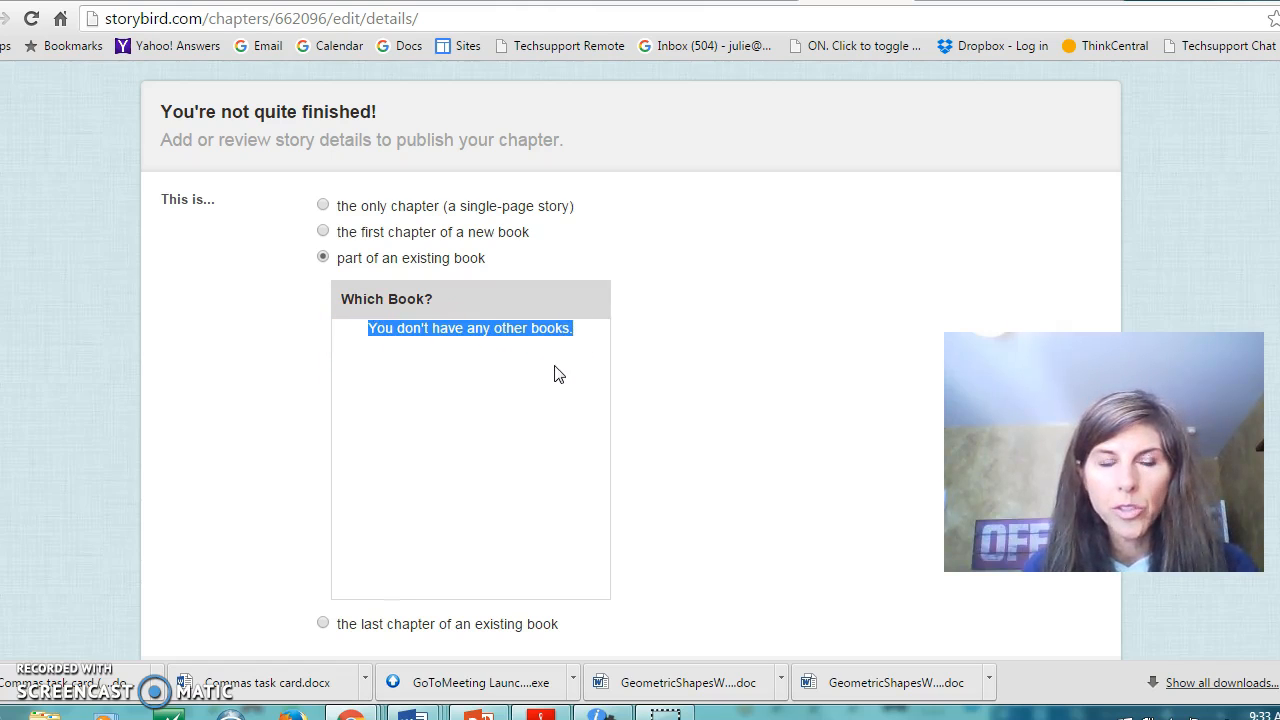
# - Mark the story as the last chapter of an existing book
pyautogui.scroll(-1, 546, 376)
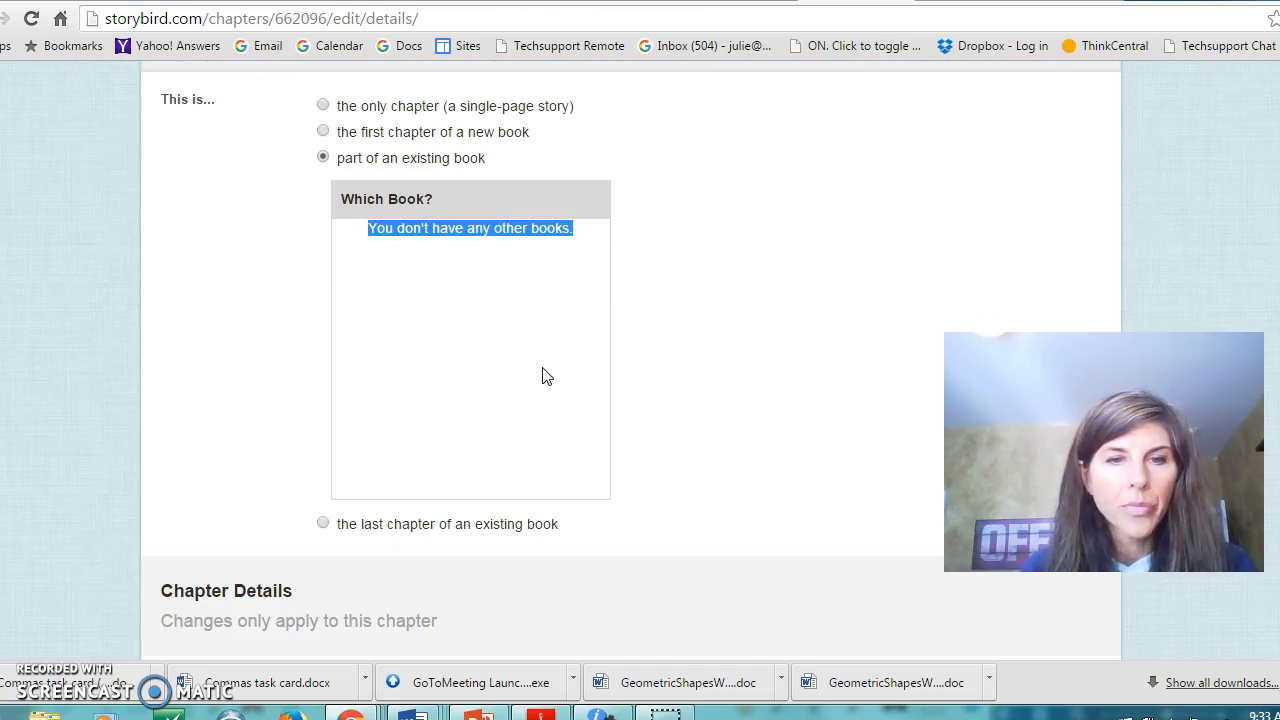
pyautogui.scroll(-1, 546, 376)
pyautogui.click(321, 424)
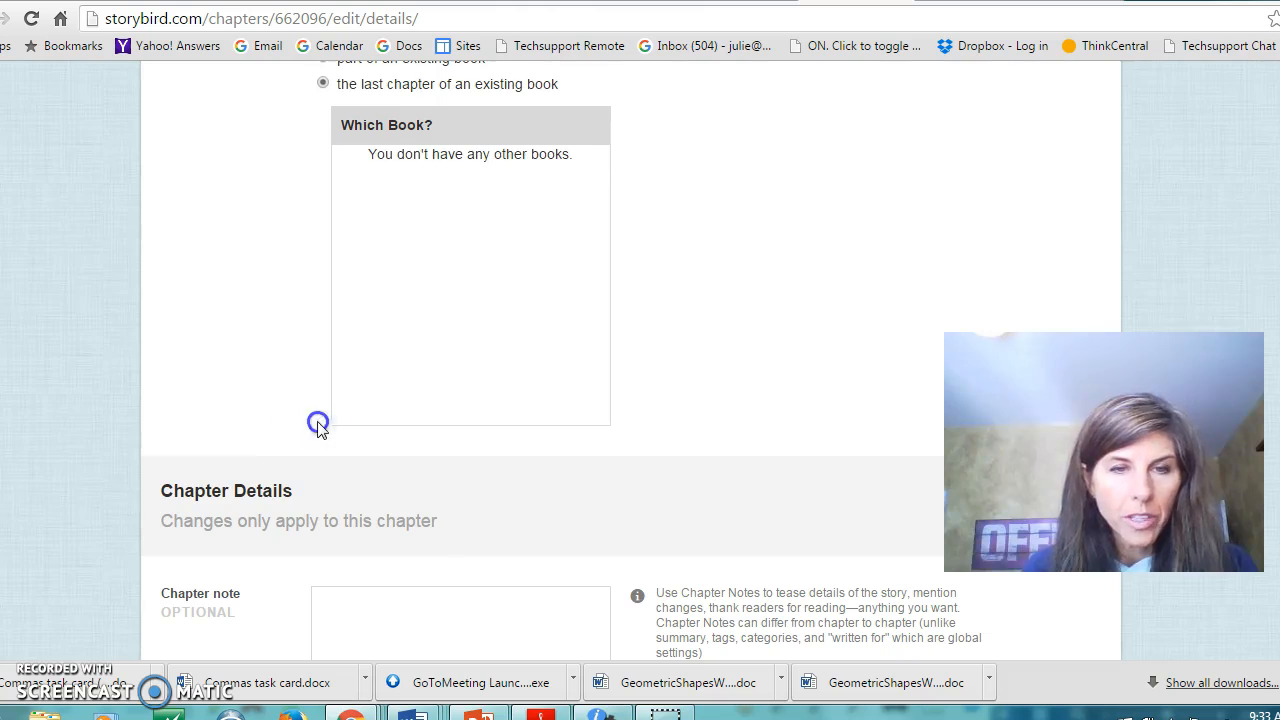
pyautogui.scroll(-1, 315, 428)
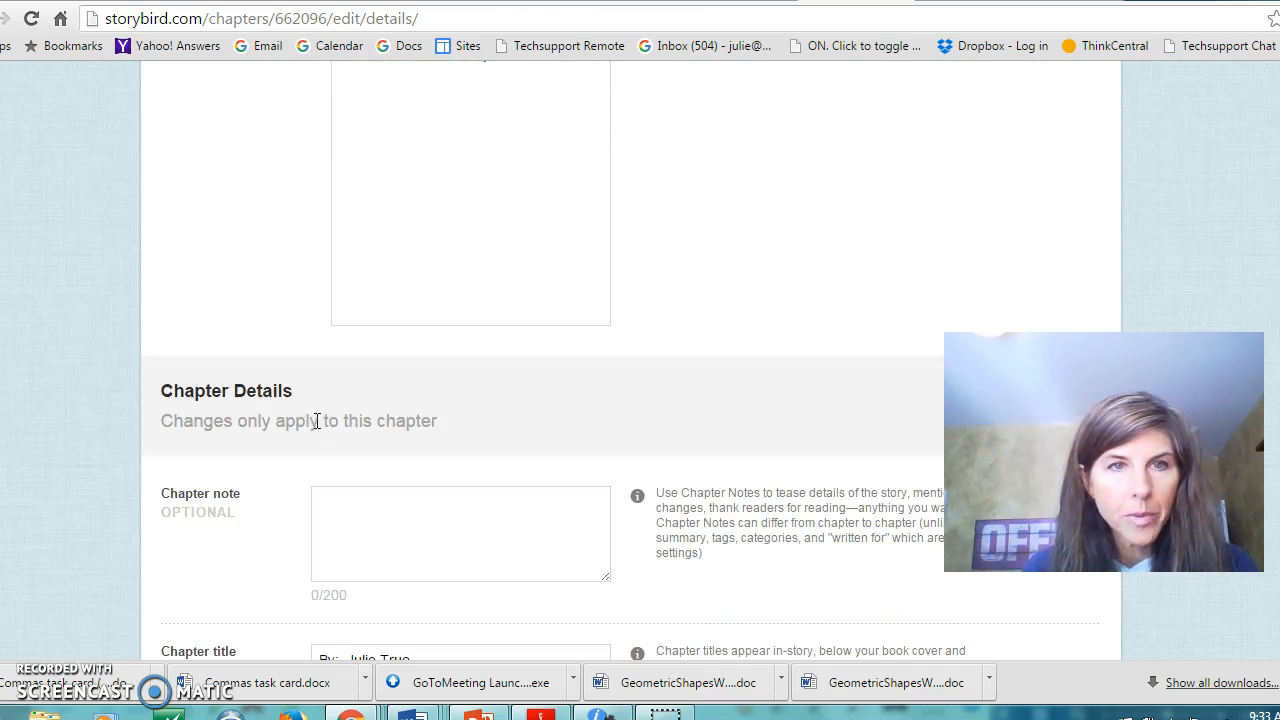
pyautogui.scroll(2, 312, 415)
# - Mark the story as part of an existing book and scroll down the details form
pyautogui.click(323, 157)
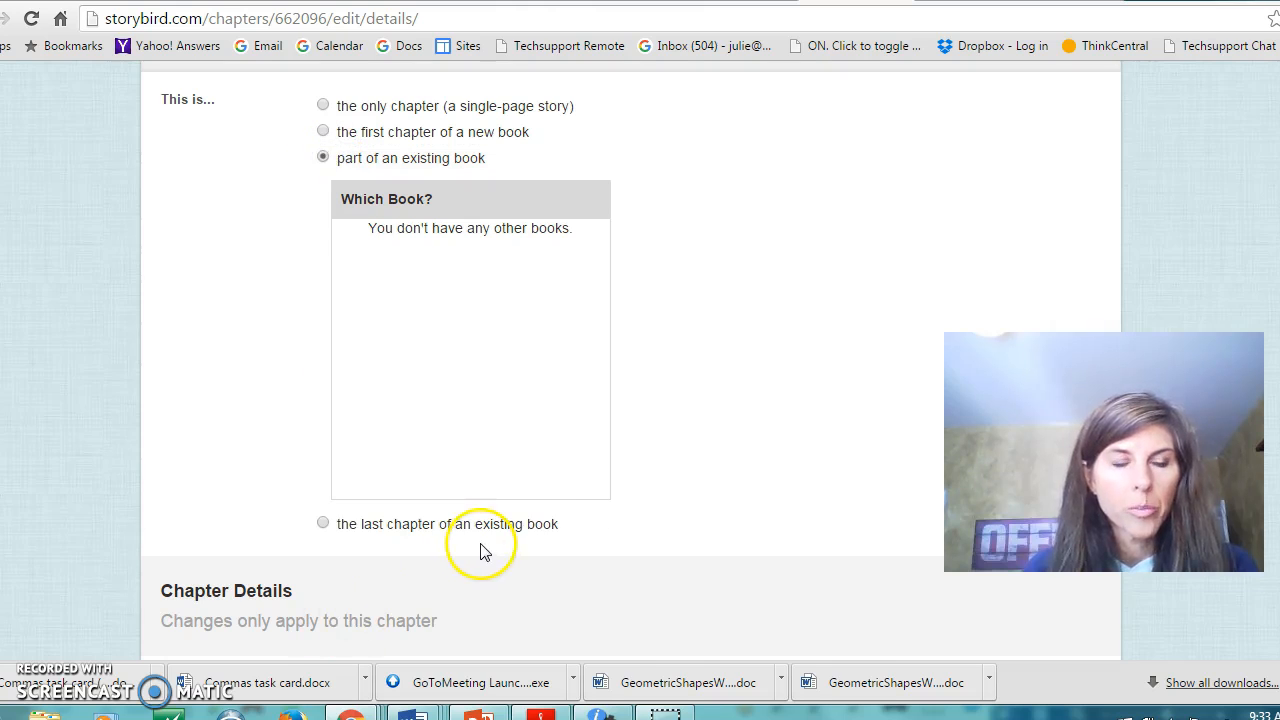
pyautogui.scroll(-2, 483, 544)
pyautogui.scroll(-1, 483, 543)
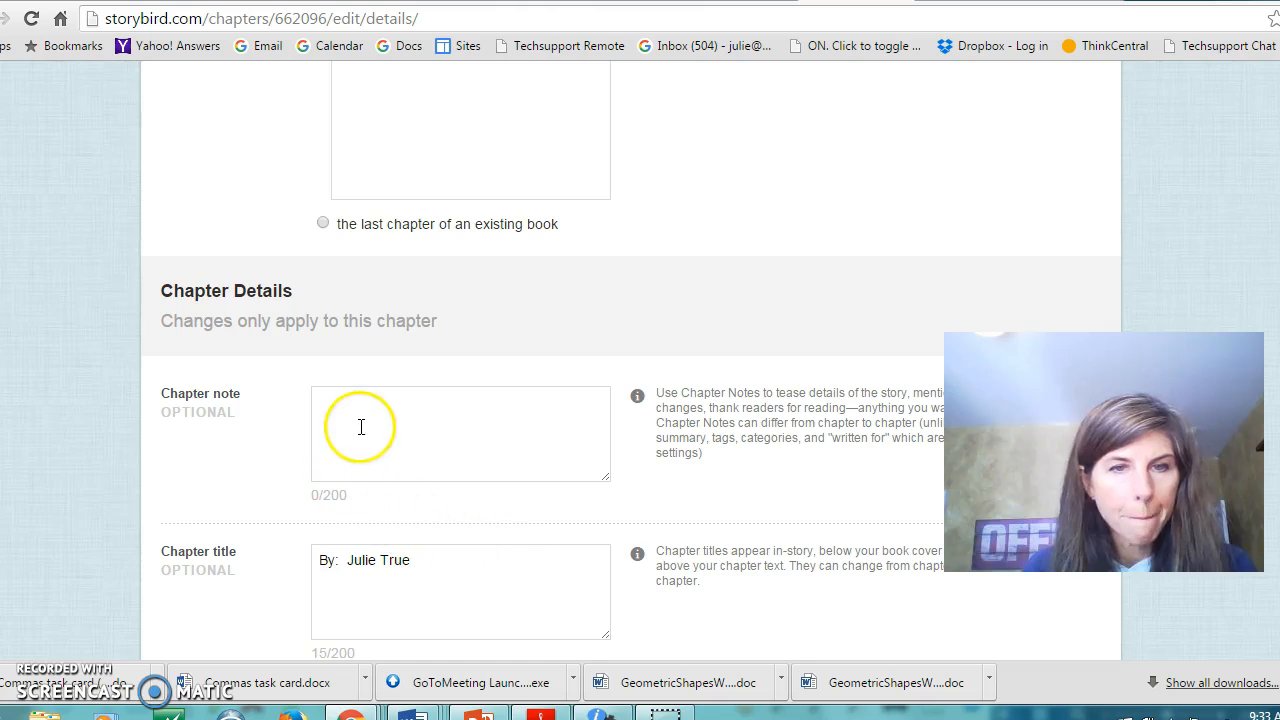
pyautogui.scroll(-2, 361, 427)
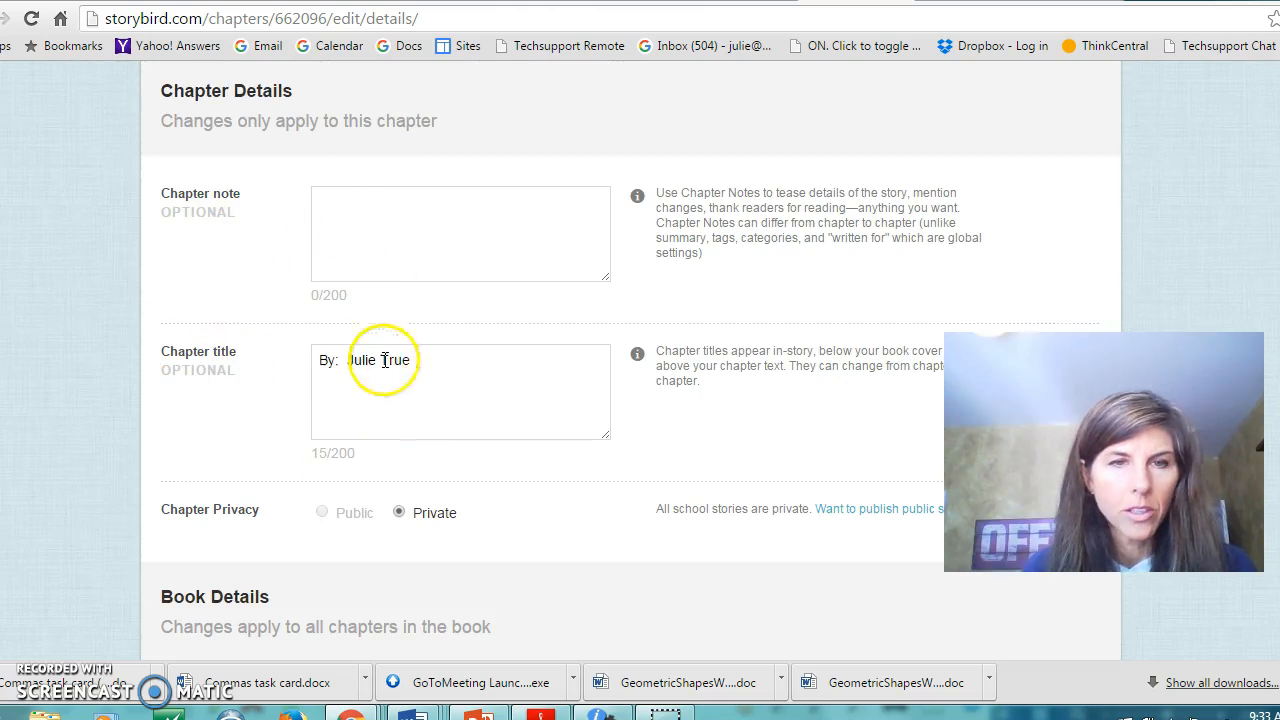
pyautogui.scroll(-1, 408, 381)
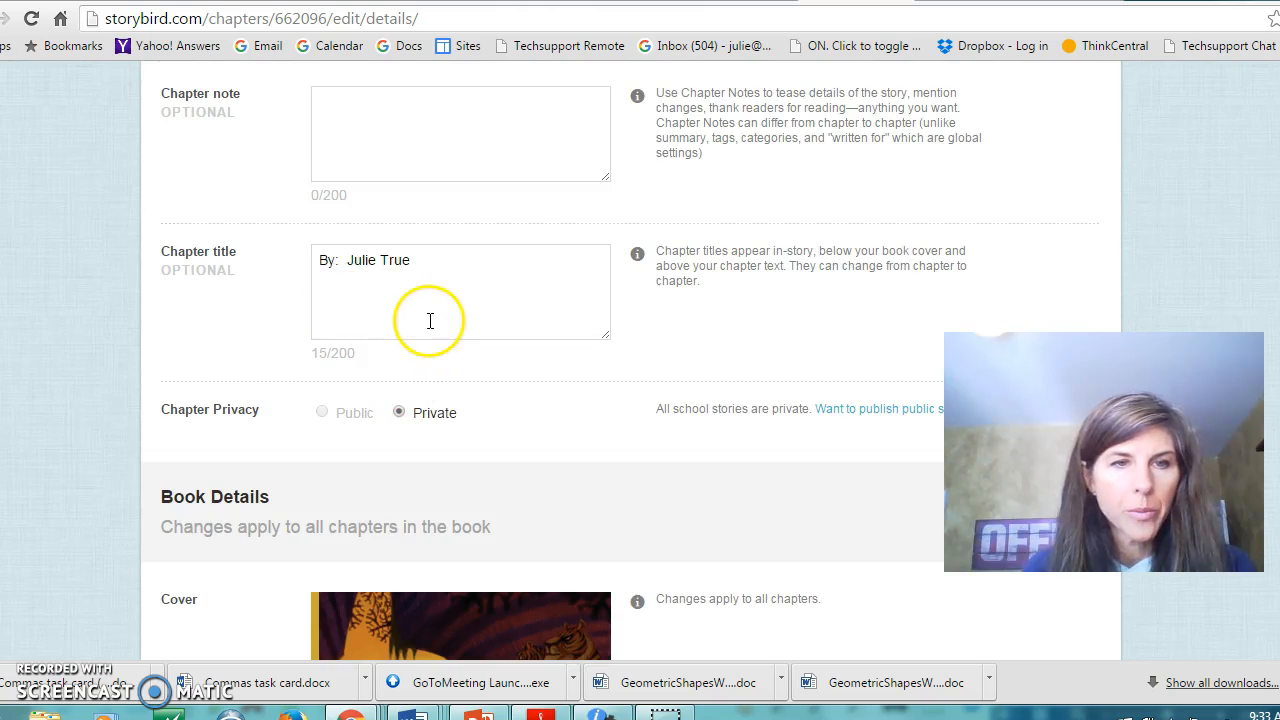
pyautogui.scroll(-2, 429, 320)
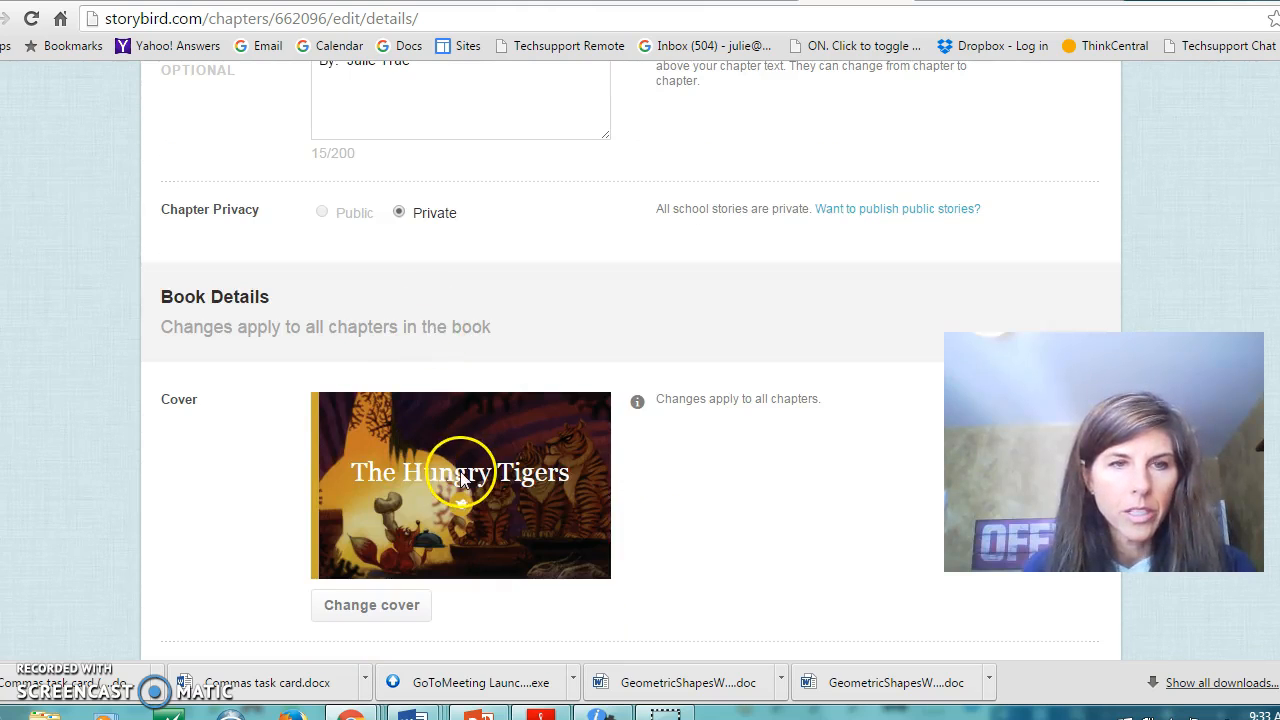
pyautogui.scroll(-1, 400, 430)
pyautogui.scroll(-4, 385, 436)
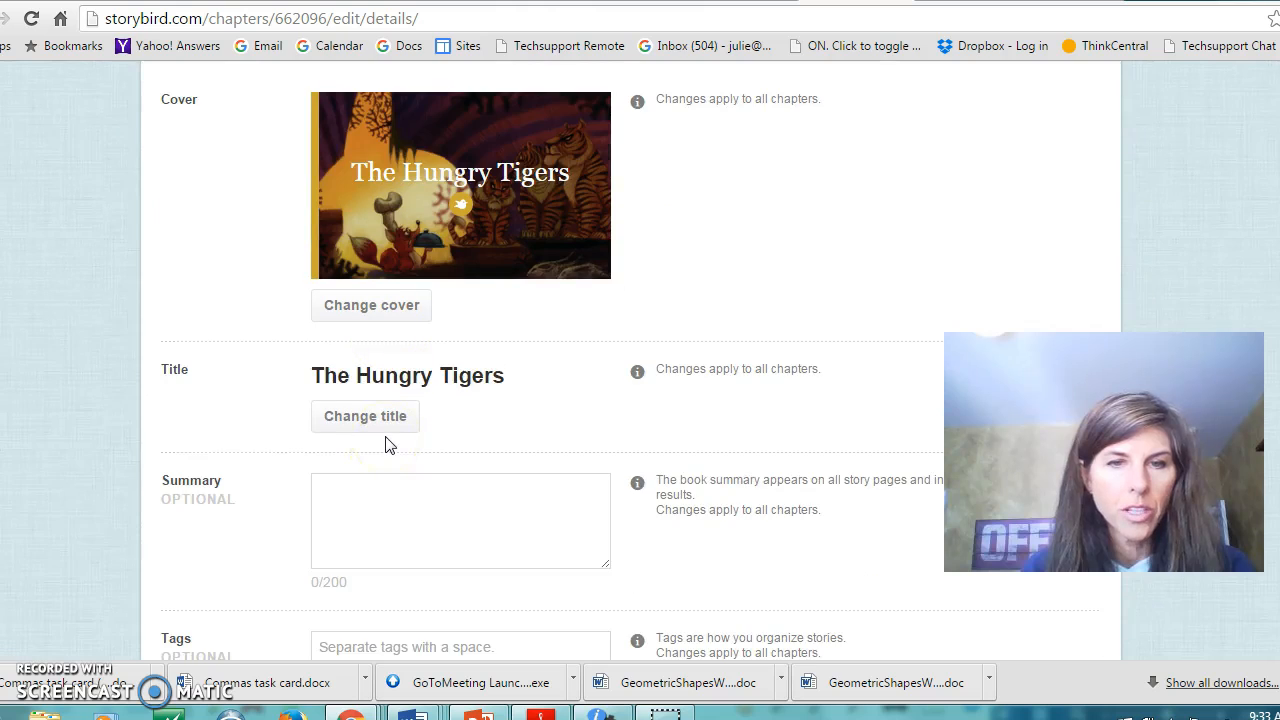
pyautogui.scroll(-2, 386, 437)
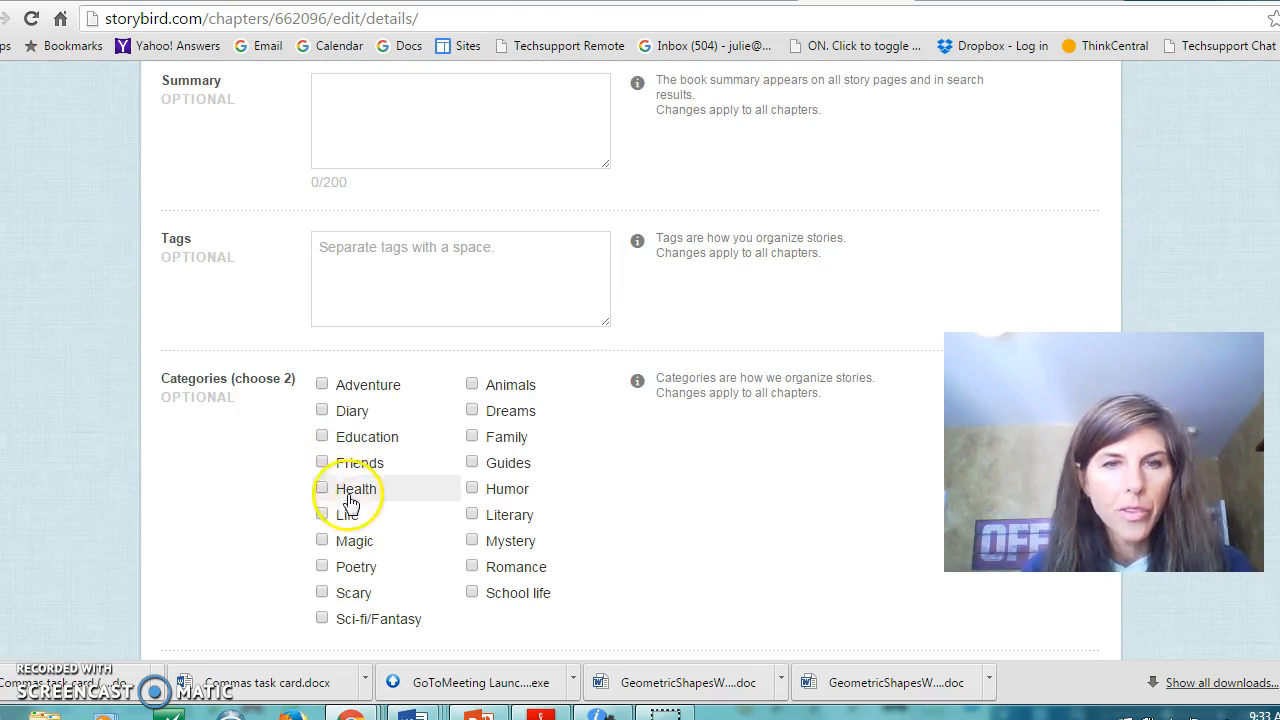
# - Set category to Animals, Written for to Kid, Tween, Teen and Adult, then publish
pyautogui.click(468, 387)
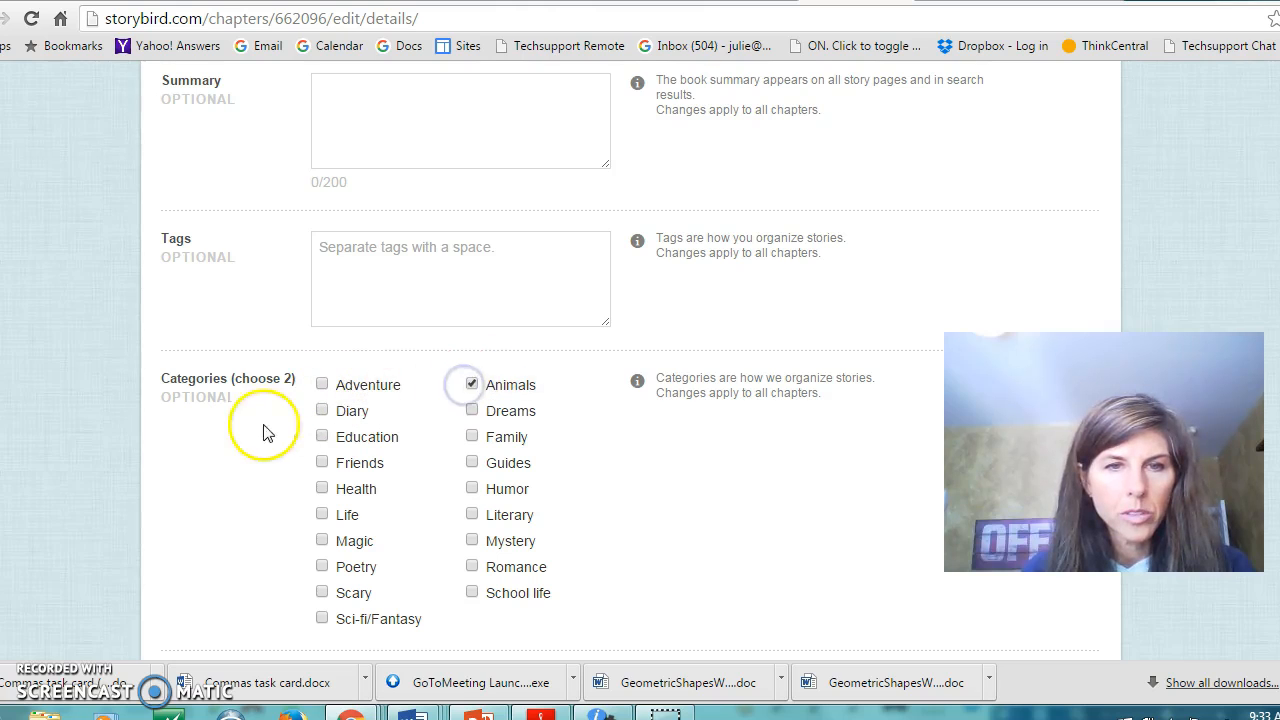
pyautogui.scroll(-3, 186, 434)
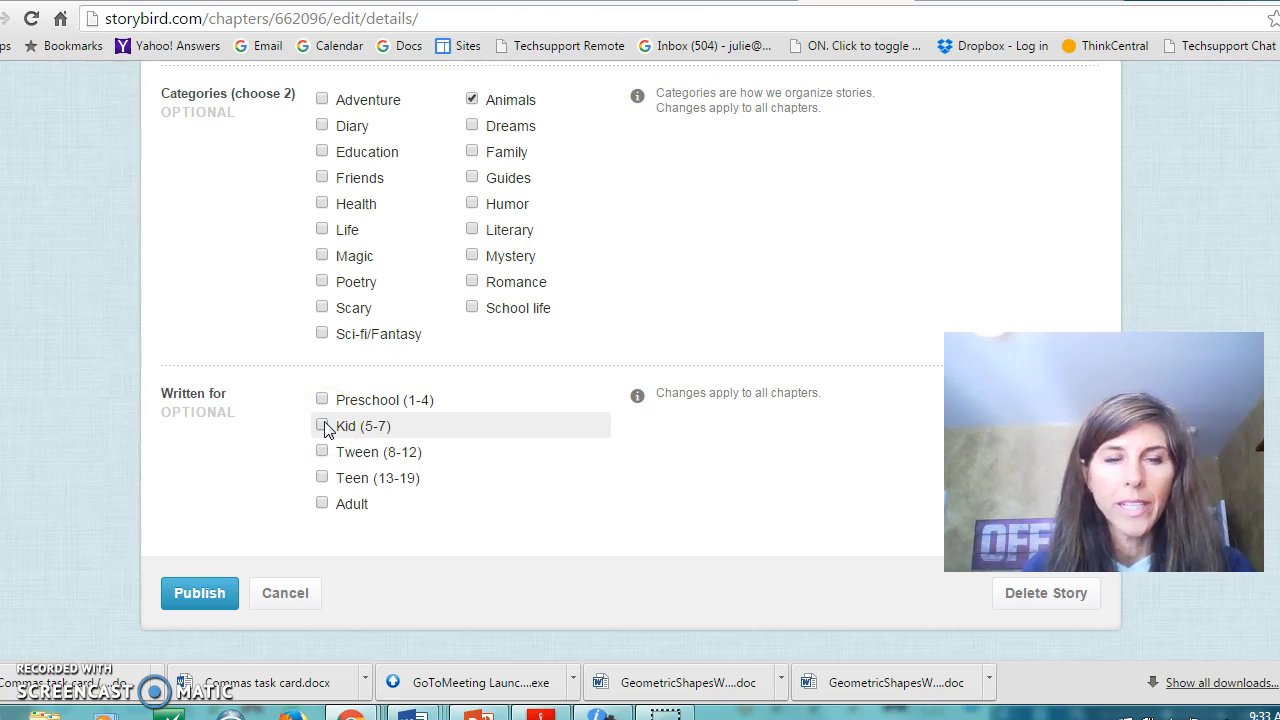
pyautogui.click(323, 426)
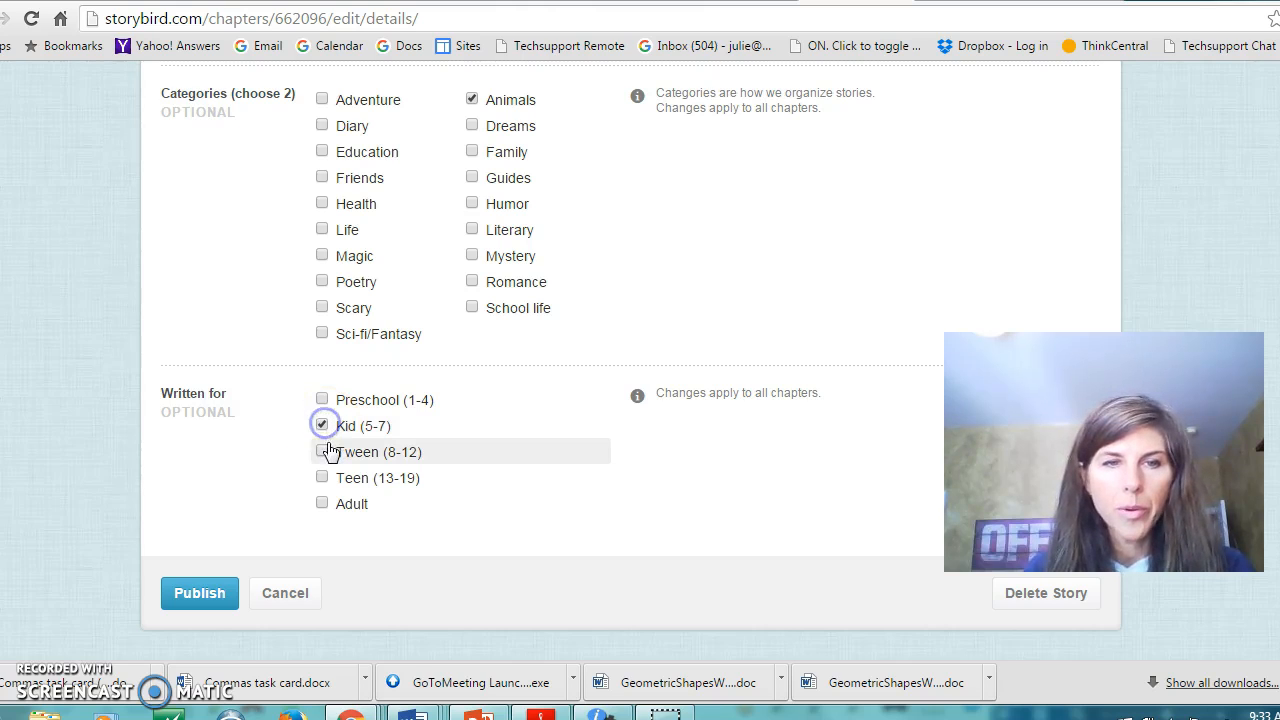
pyautogui.click(323, 504)
pyautogui.click(322, 478)
pyautogui.click(322, 452)
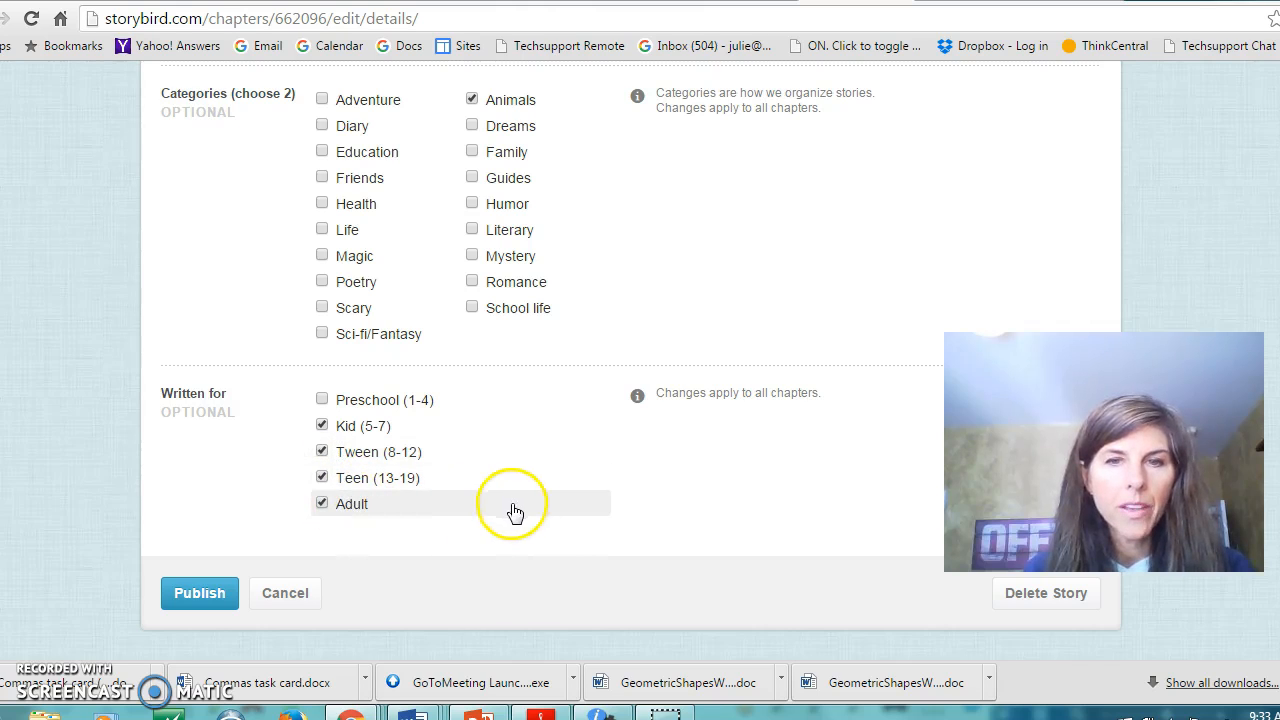
pyautogui.click(177, 596)
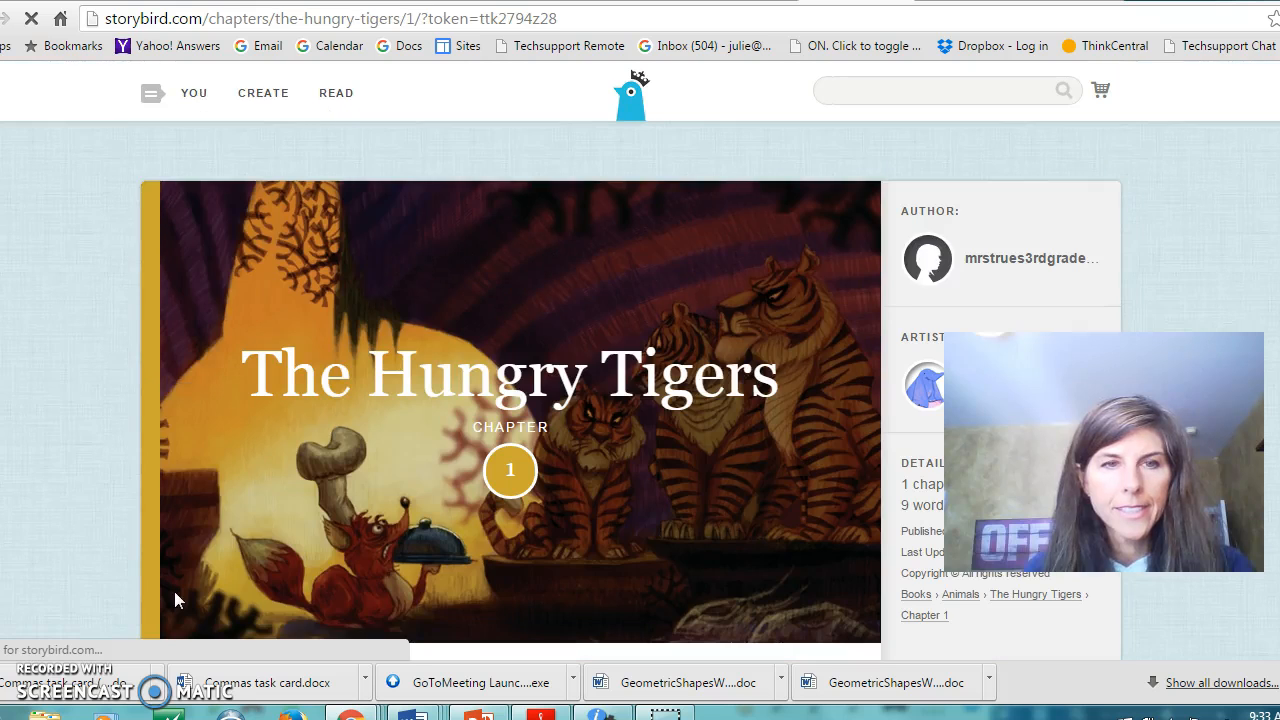
# - Scroll through the published Chapter 1 page of The Hungry Tigers
pyautogui.scroll(-5, 557, 394)
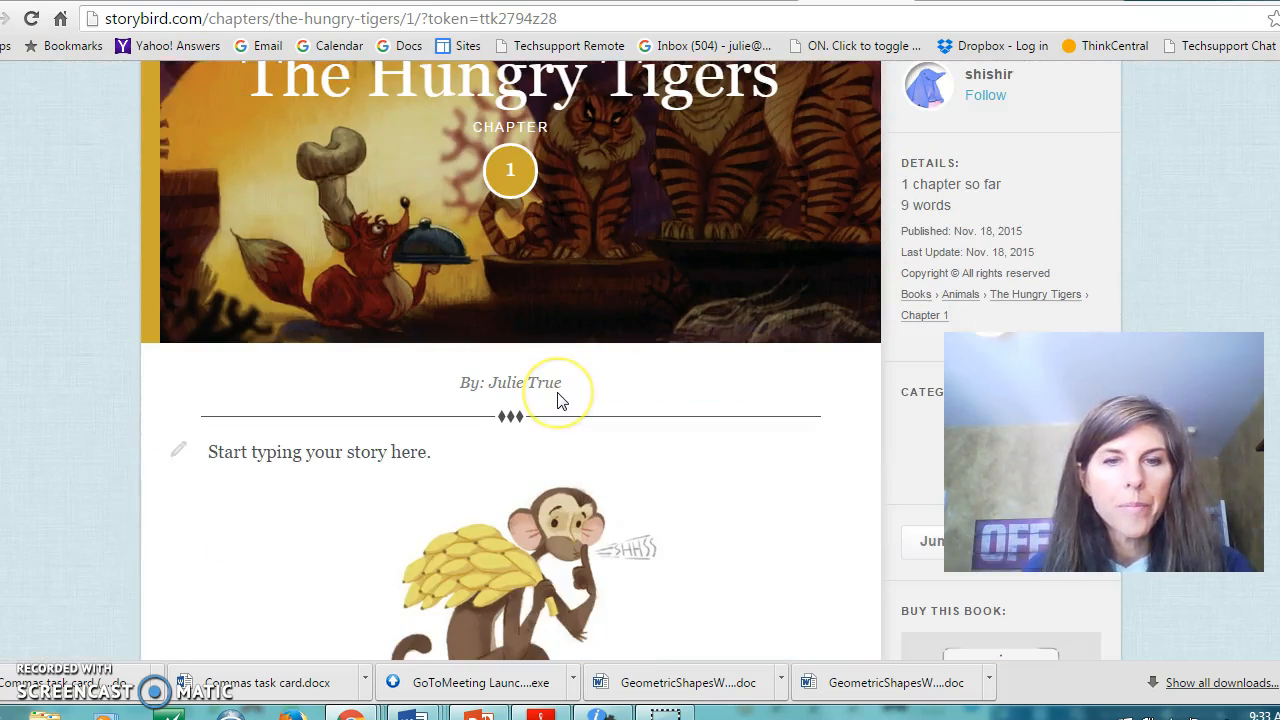
pyautogui.scroll(-4, 563, 399)
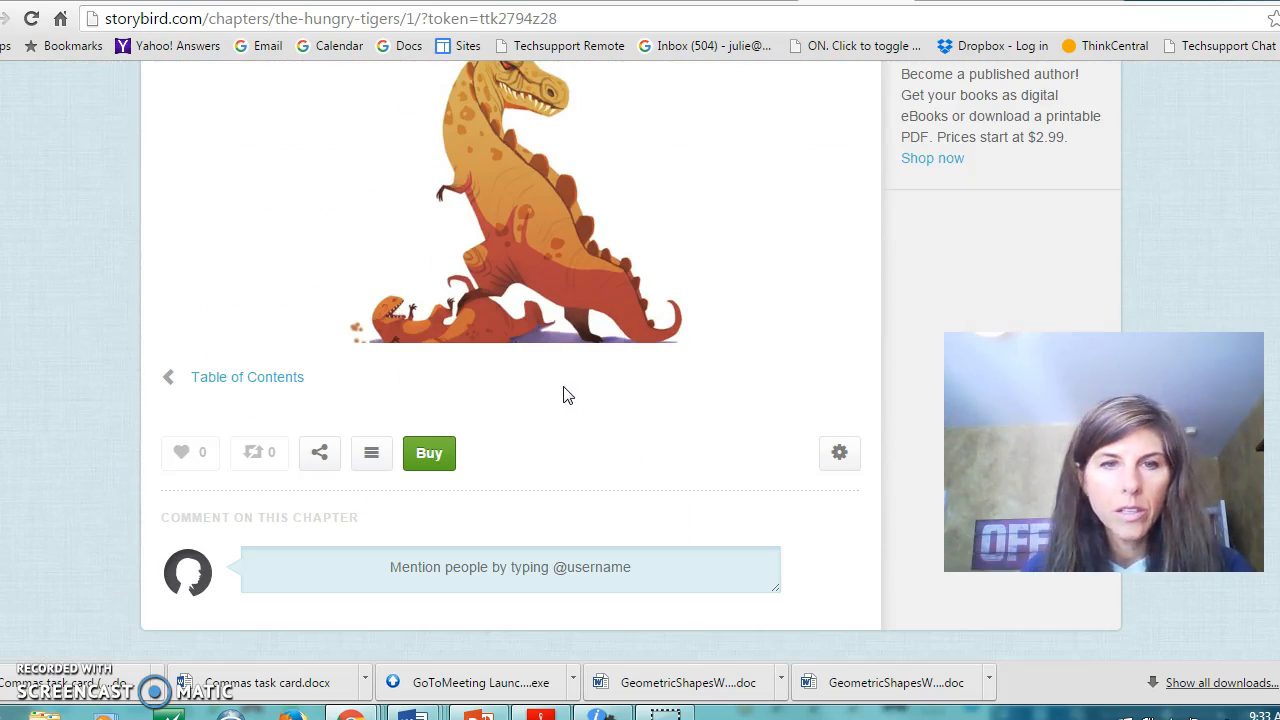
pyautogui.scroll(1, 588, 438)
pyautogui.scroll(-1, 535, 516)
pyautogui.scroll(10, 574, 434)
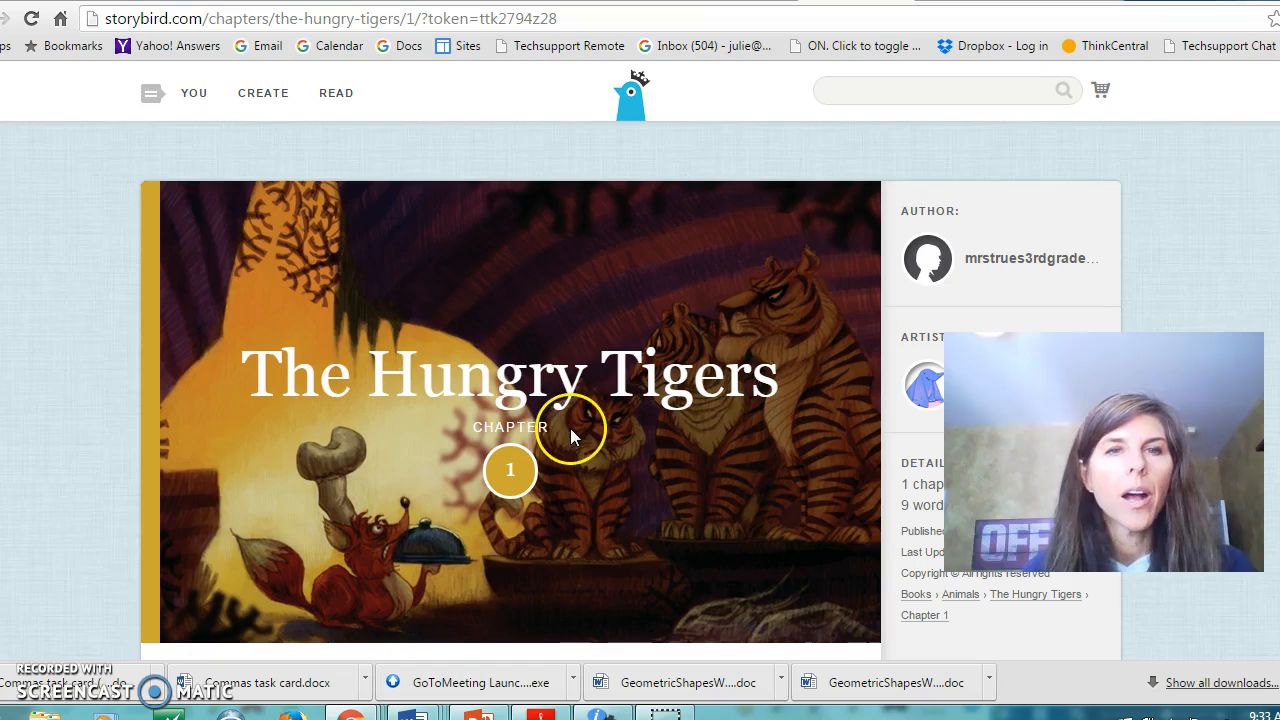
pyautogui.scroll(-10, 334, 220)
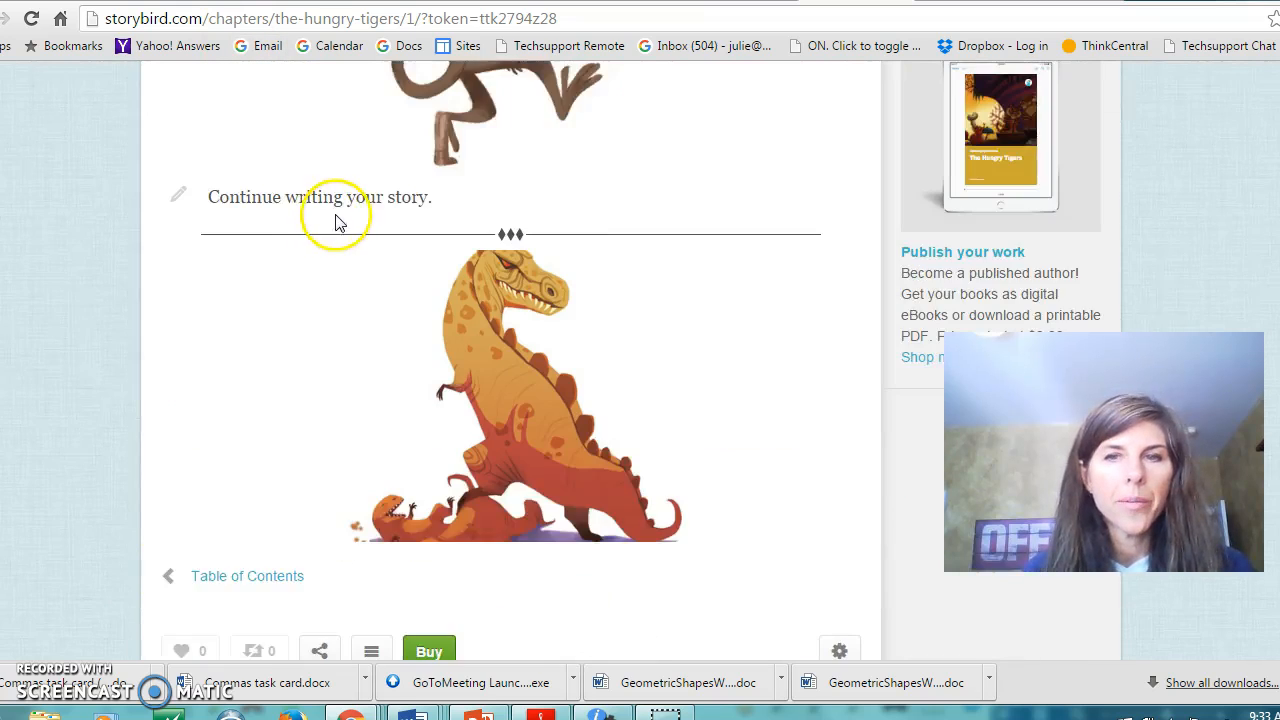
# - Click into the comment box, select the chapter's URL, and return to the top
pyautogui.click(546, 567)
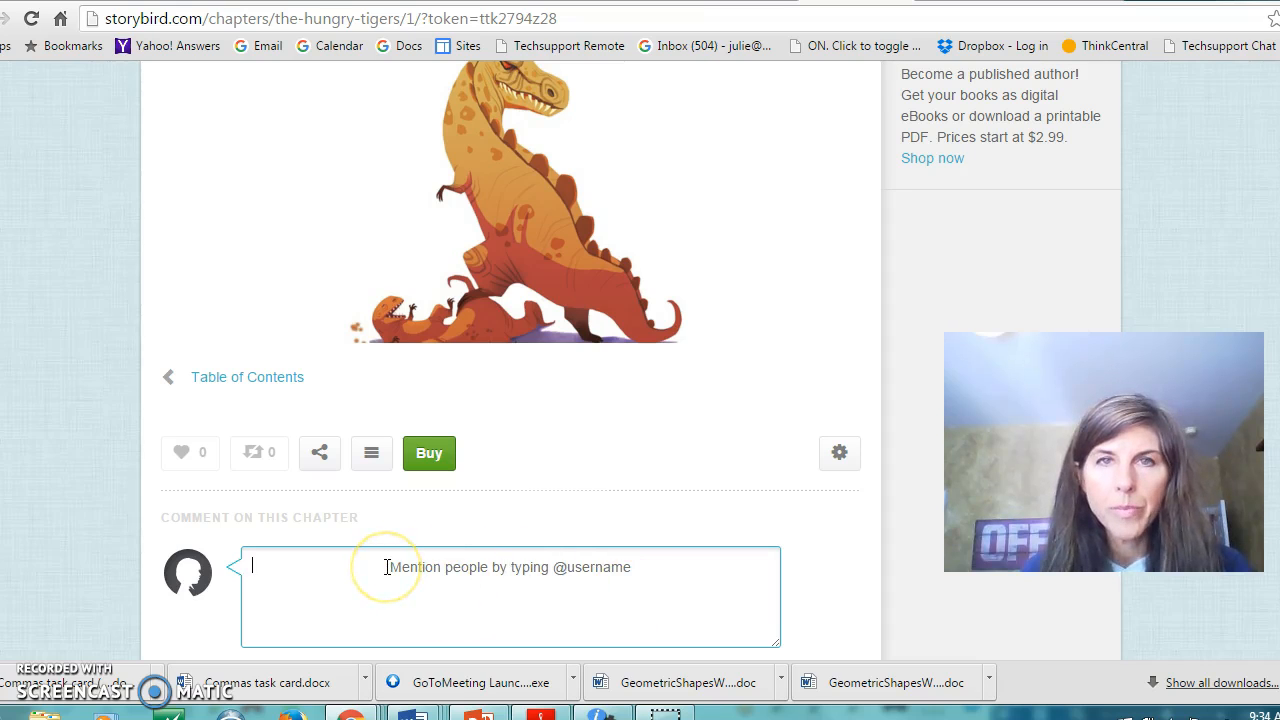
pyautogui.click(497, 578)
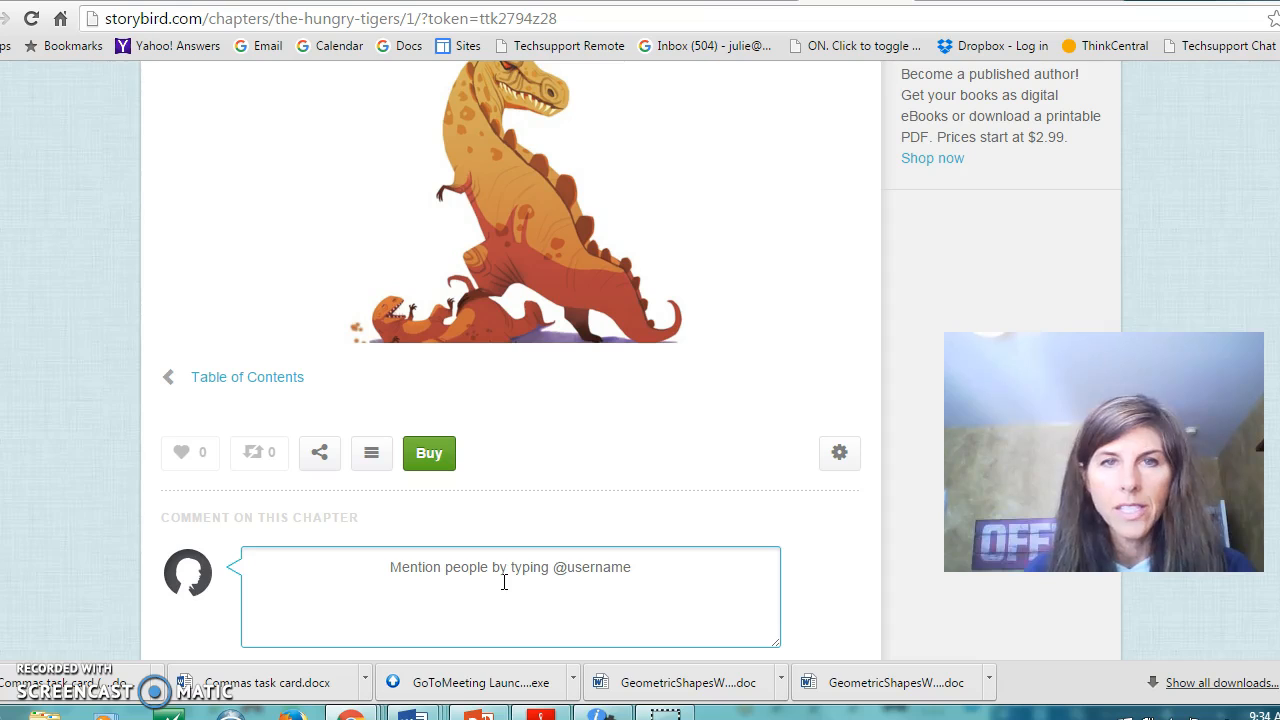
pyautogui.click(278, 17)
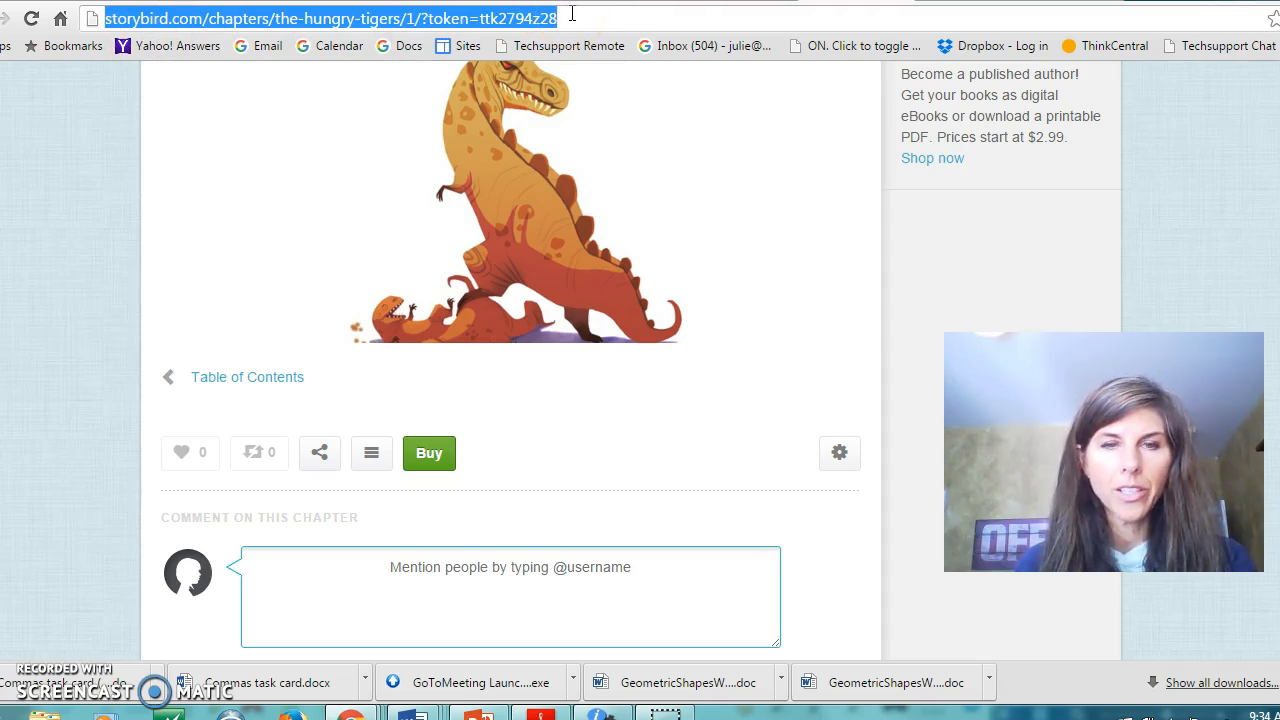
pyautogui.scroll(15, 462, 366)
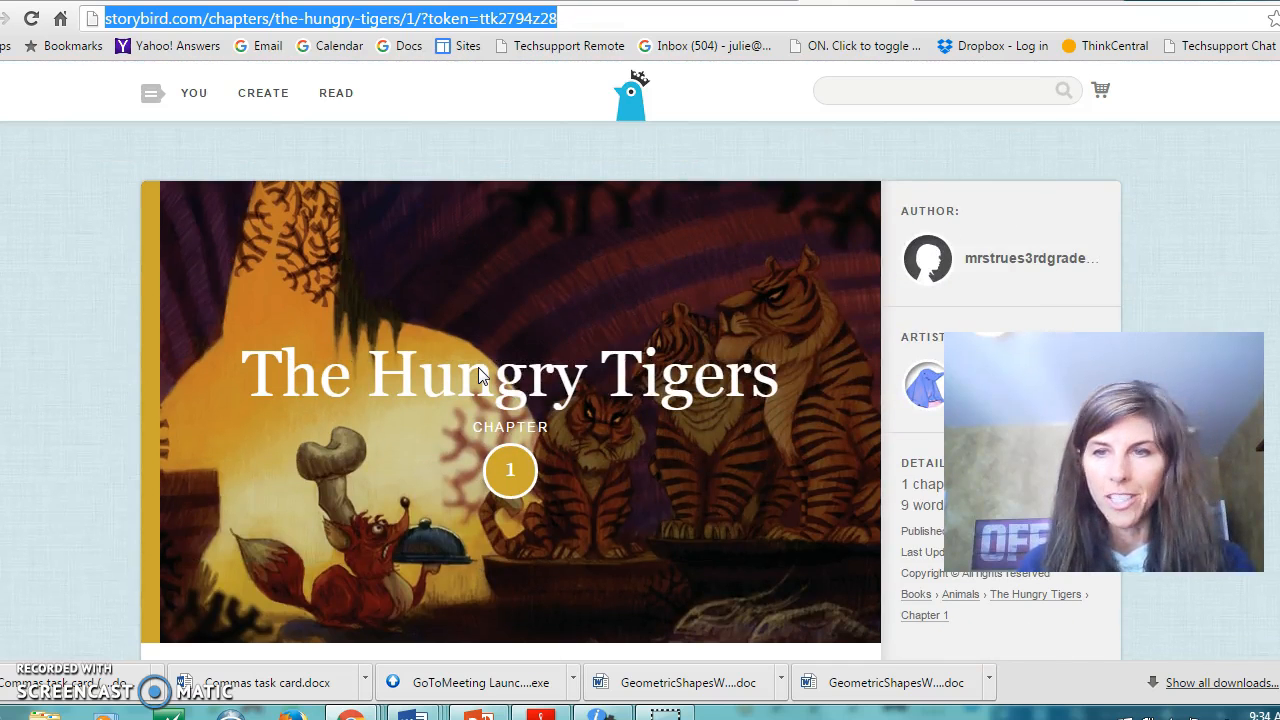
# - Check notifications, then go to Your Stuff from the YOU menu
pyautogui.click(154, 96)
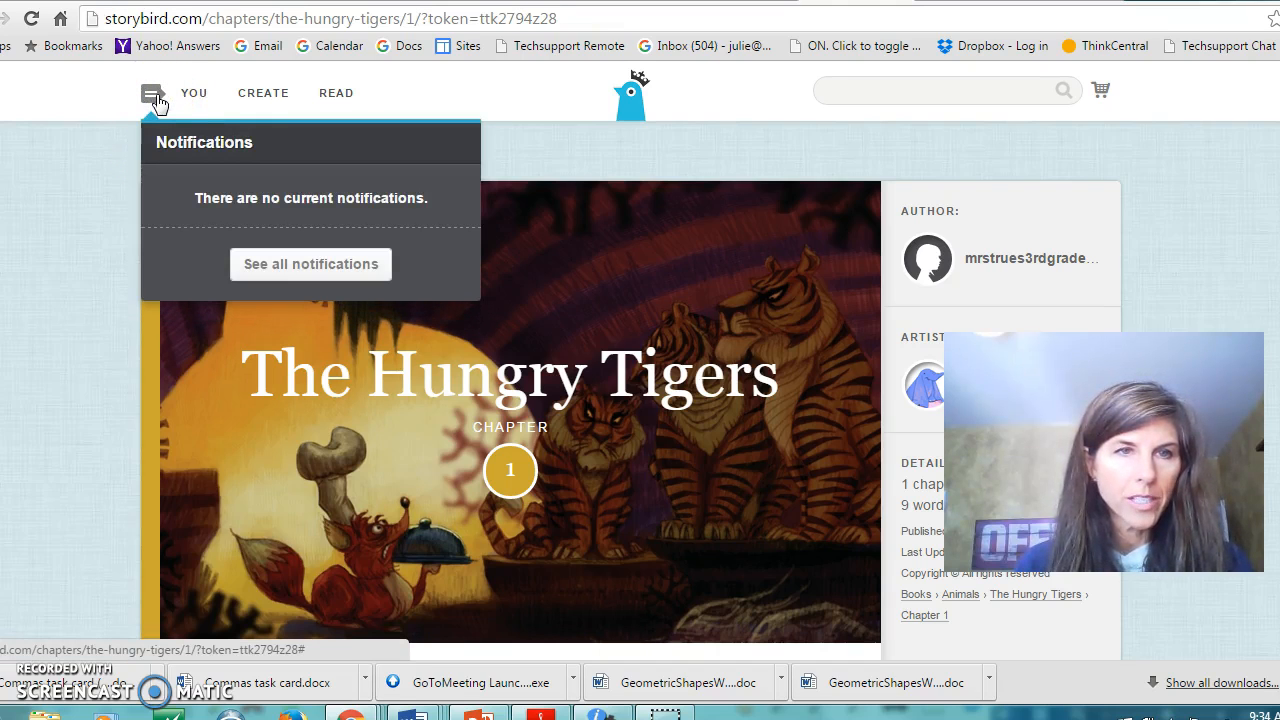
pyautogui.click(184, 98)
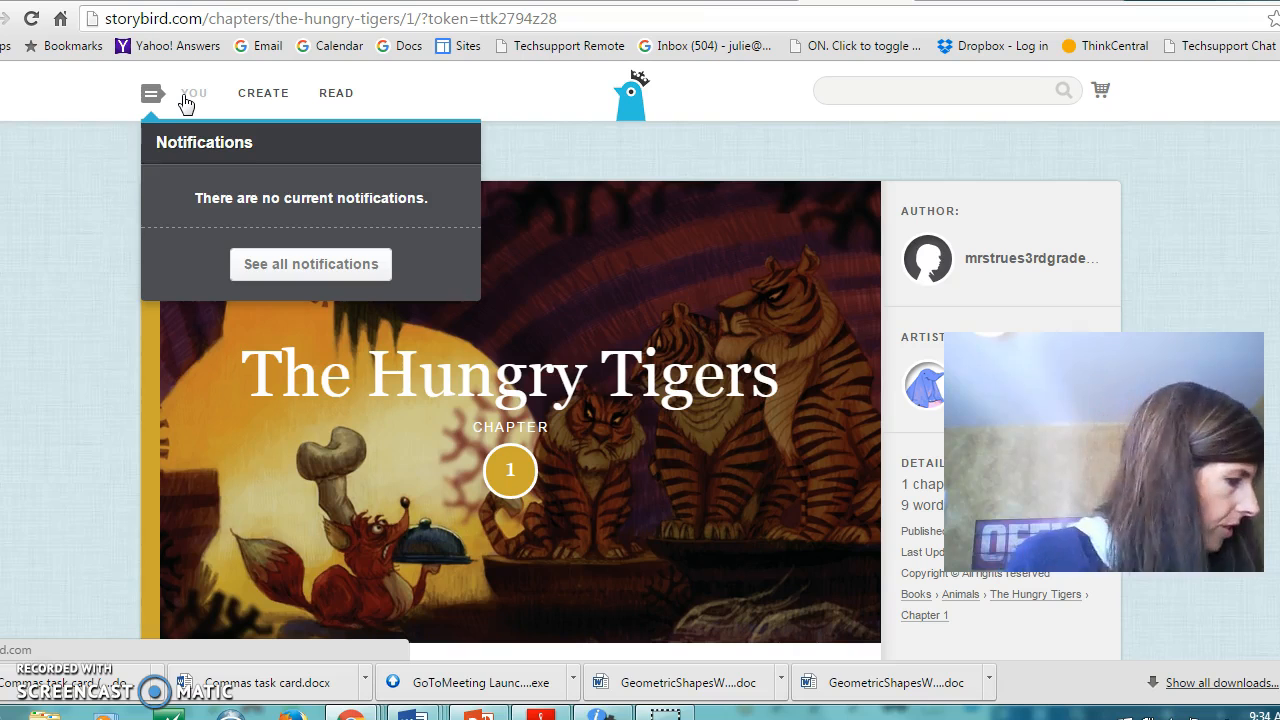
pyautogui.click(190, 100)
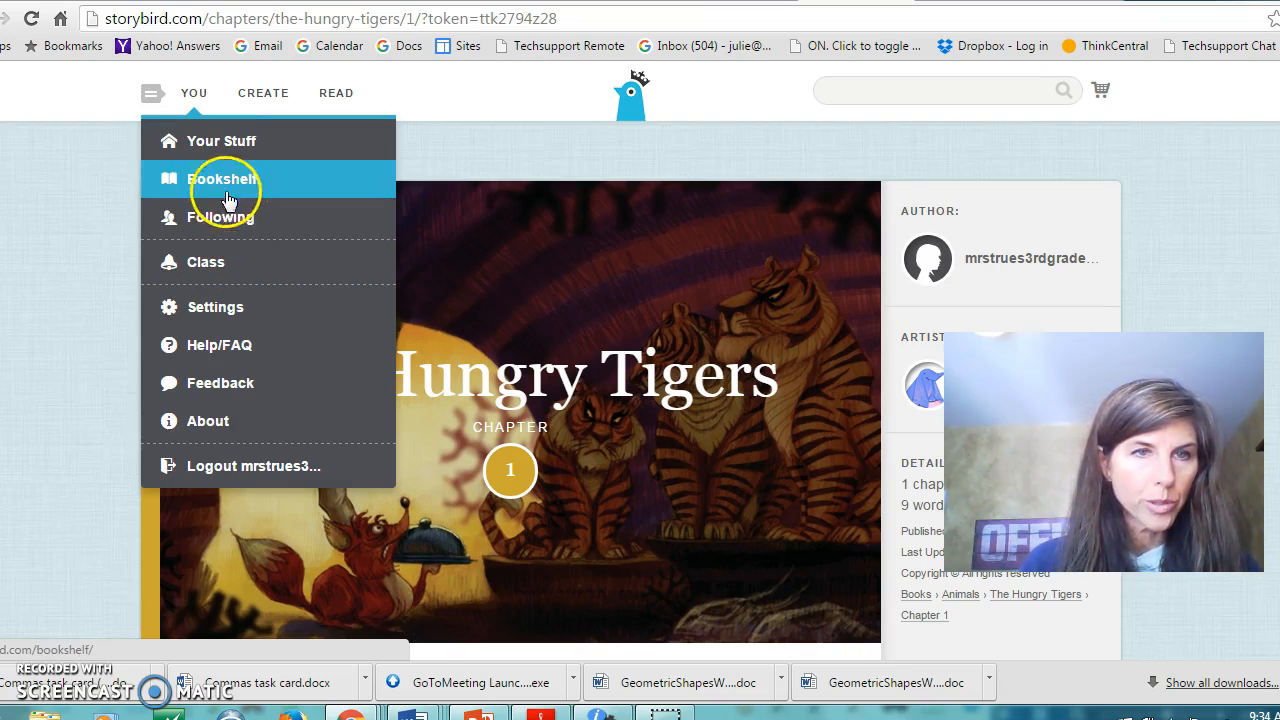
pyautogui.click(195, 143)
# - Review The Hungry Tigers among the 3 published books and choose Create
pyautogui.click(243, 394)
pyautogui.scroll(-2, 247, 390)
pyautogui.scroll(-3, 247, 390)
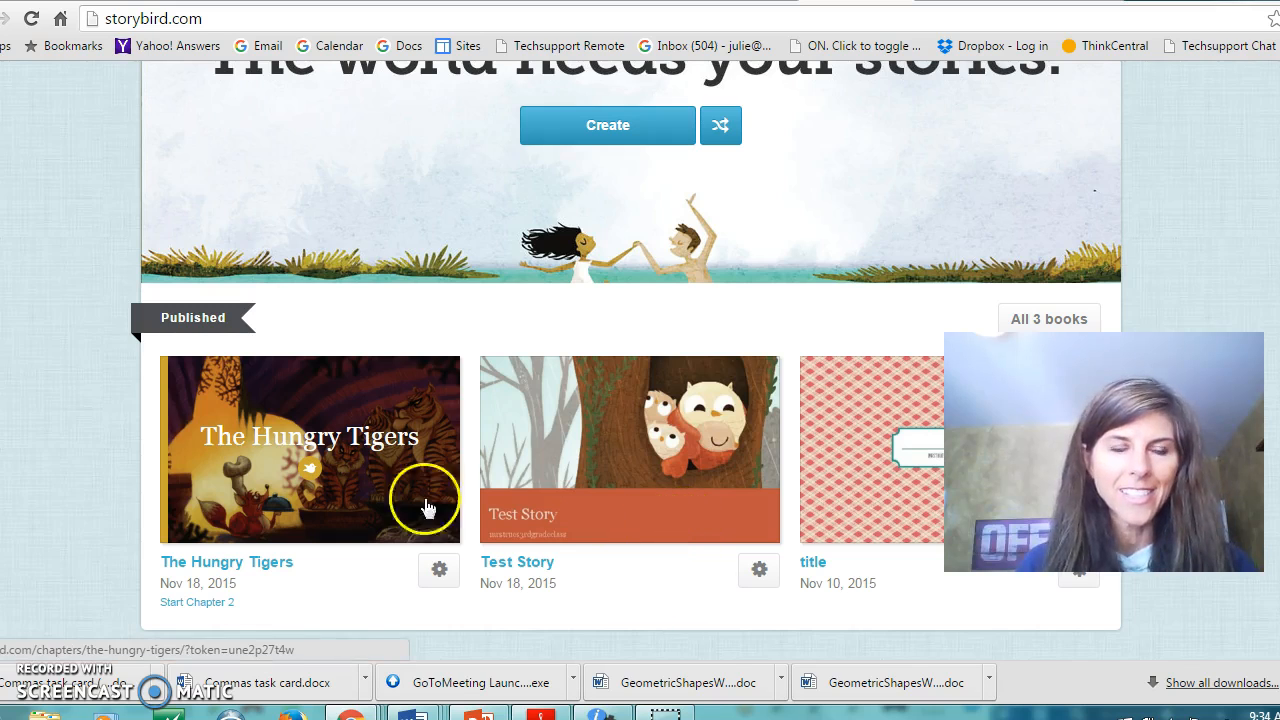
pyautogui.scroll(1, 390, 500)
pyautogui.scroll(3, 390, 500)
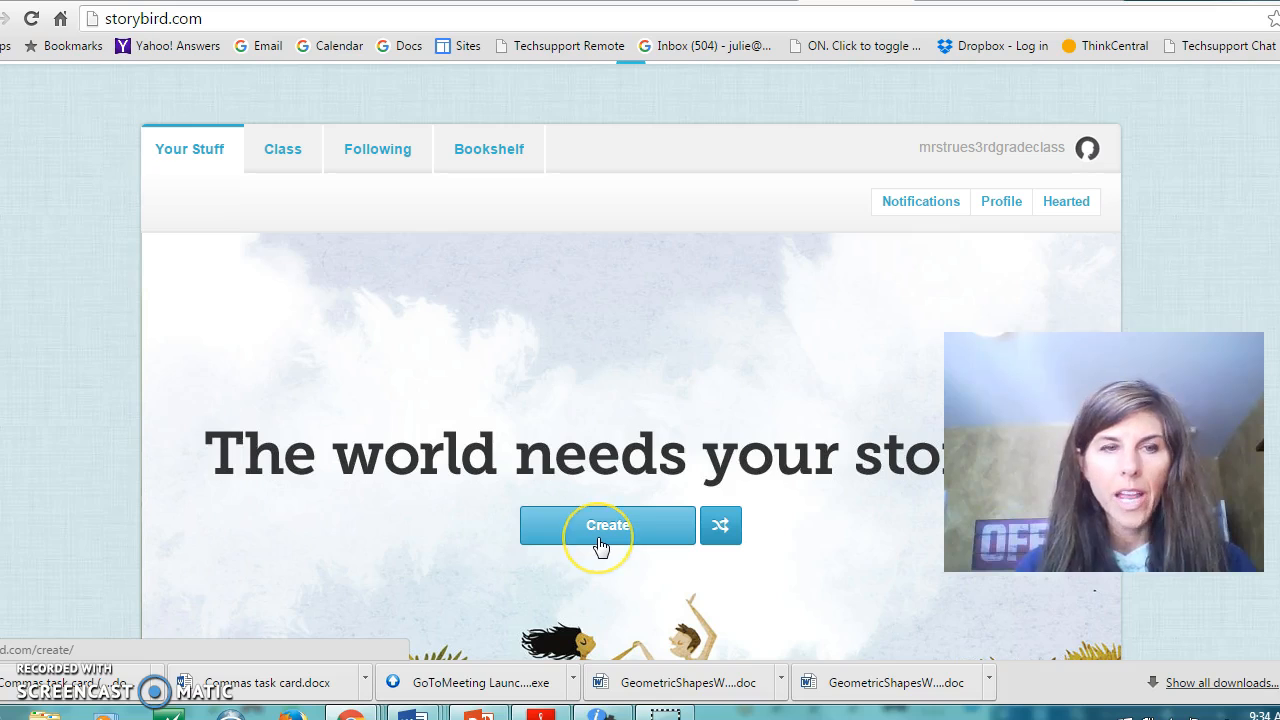
pyautogui.click(612, 540)
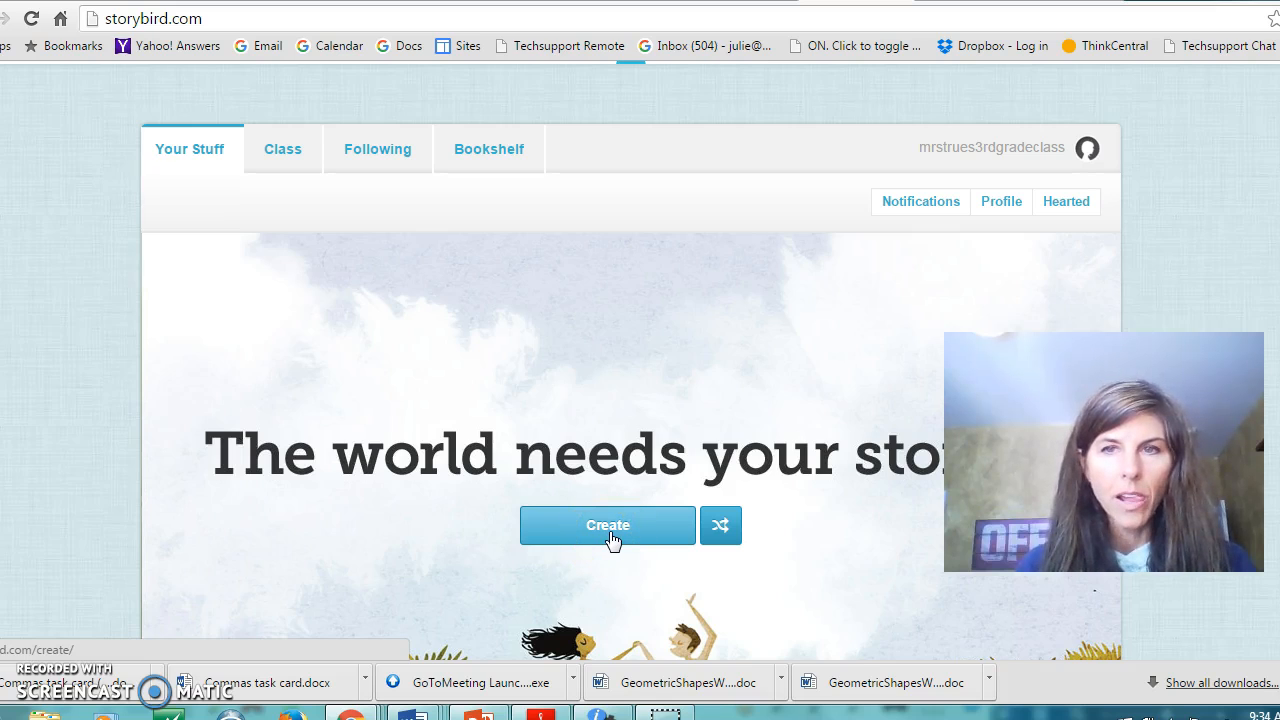
# - Go to Create, then search the whole site for 'chapter book'
pyautogui.click(612, 538)
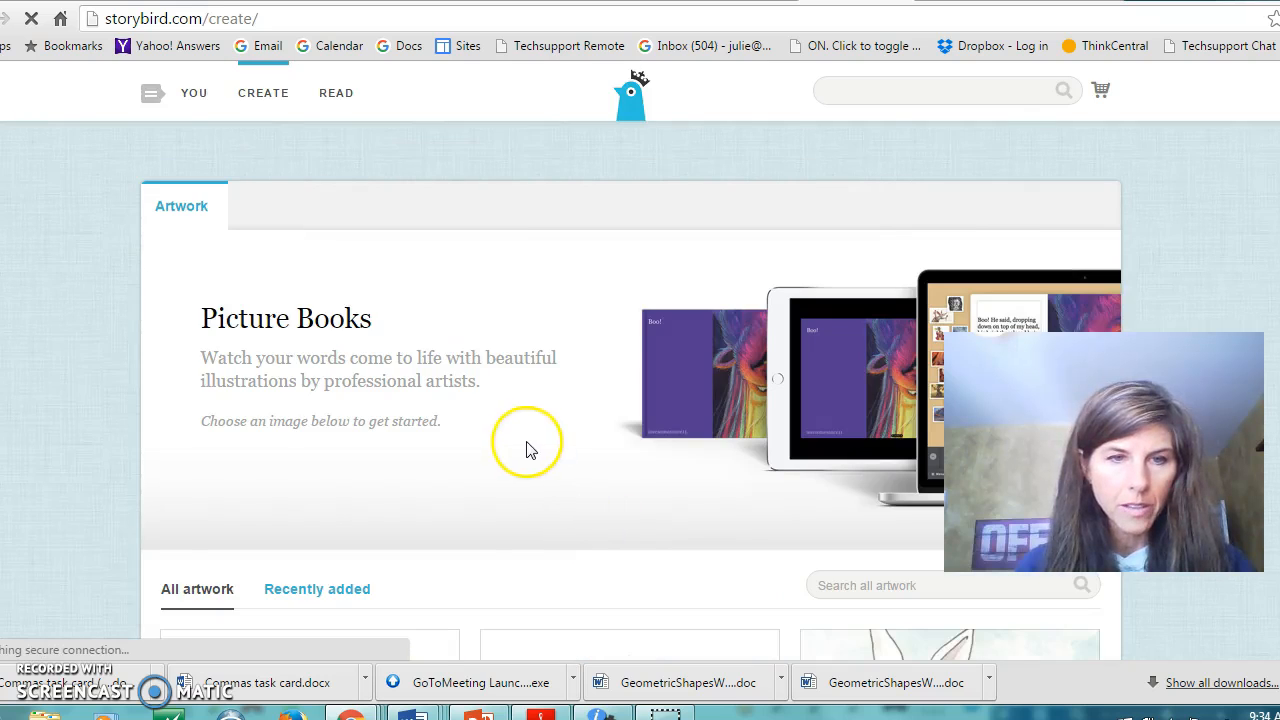
pyautogui.scroll(-1, 507, 449)
pyautogui.scroll(1, 507, 449)
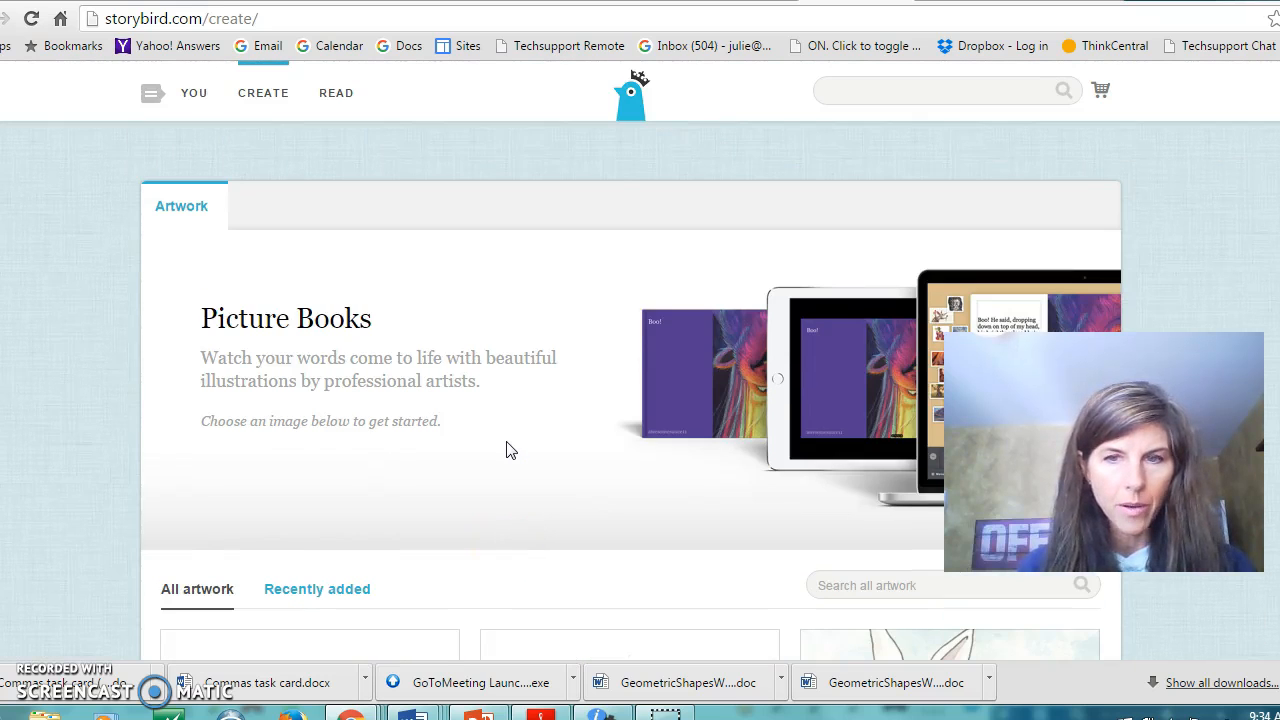
pyautogui.click(898, 91)
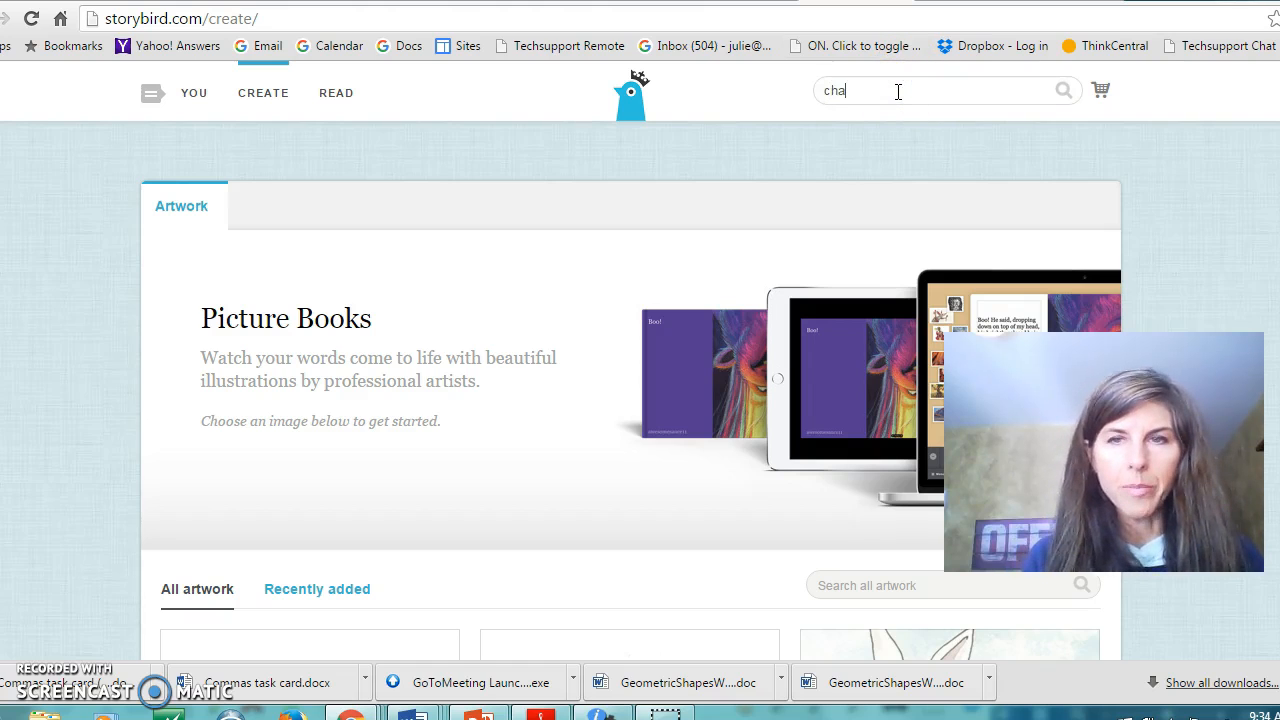
pyautogui.write('chapter book')
pyautogui.press('Return')
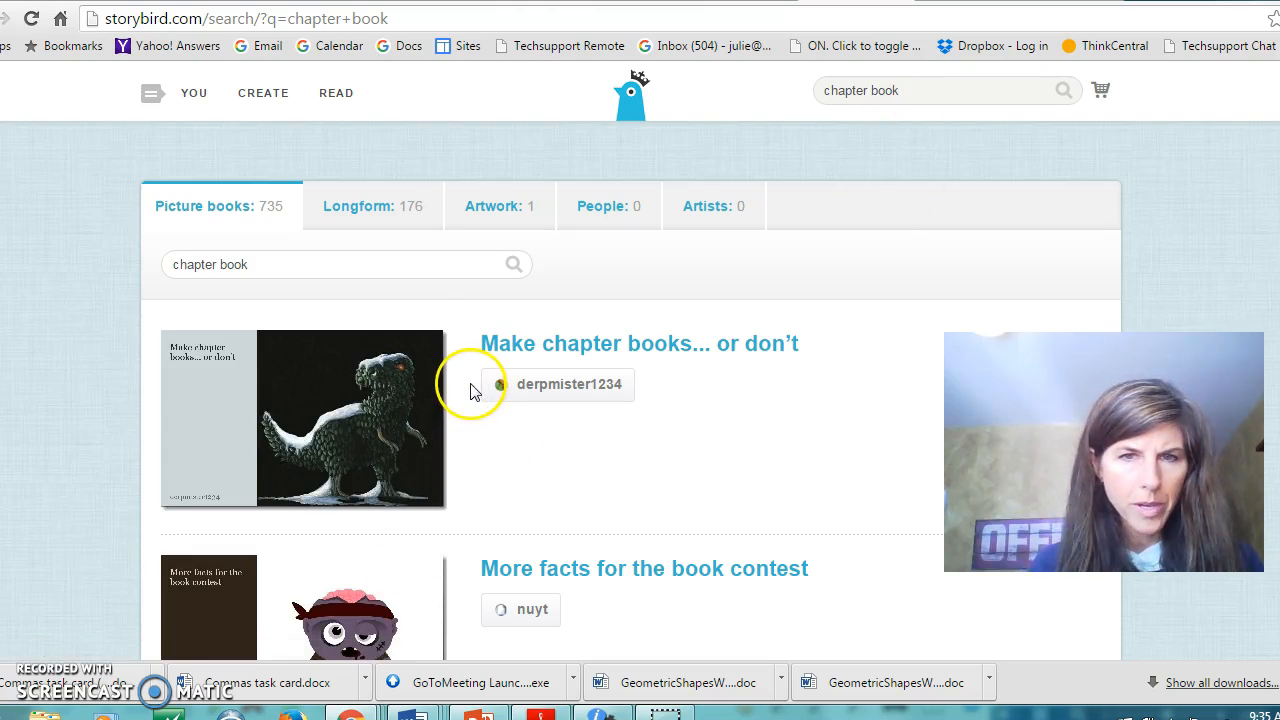
# - Open the 'Make chapter books... or don't' result and browse its 6-page book page
pyautogui.click(631, 345)
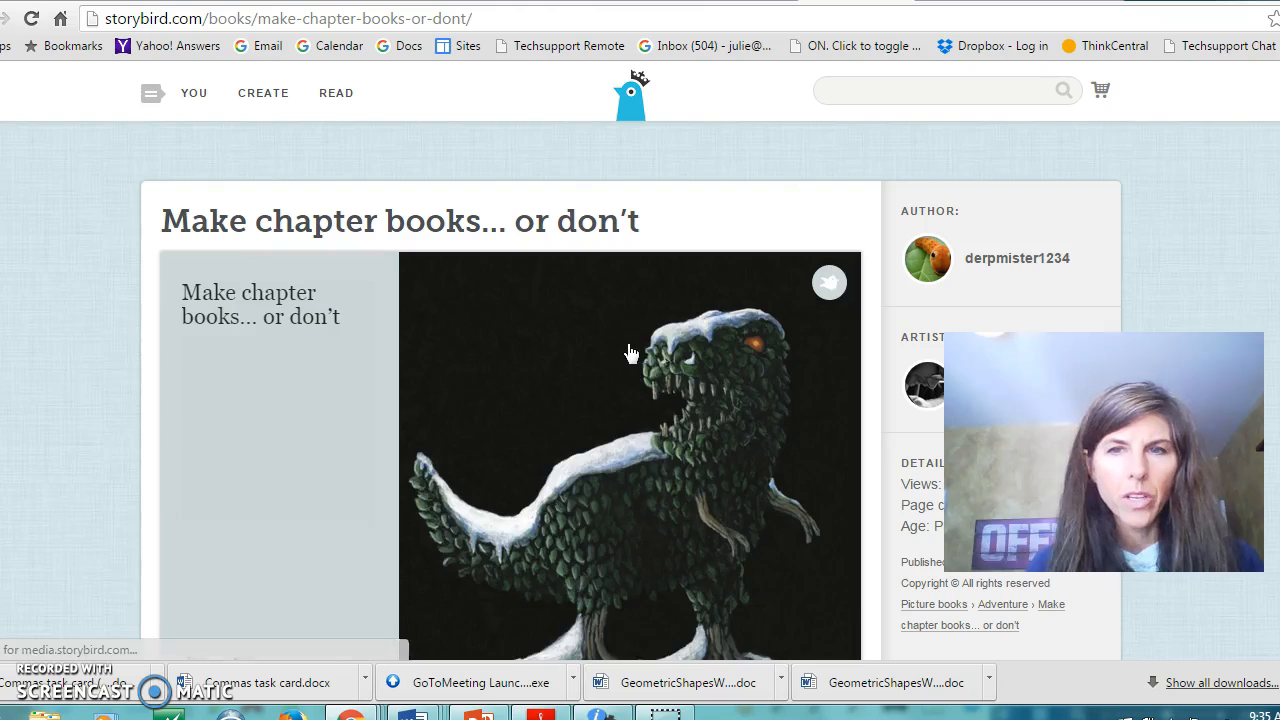
pyautogui.scroll(-2, 368, 275)
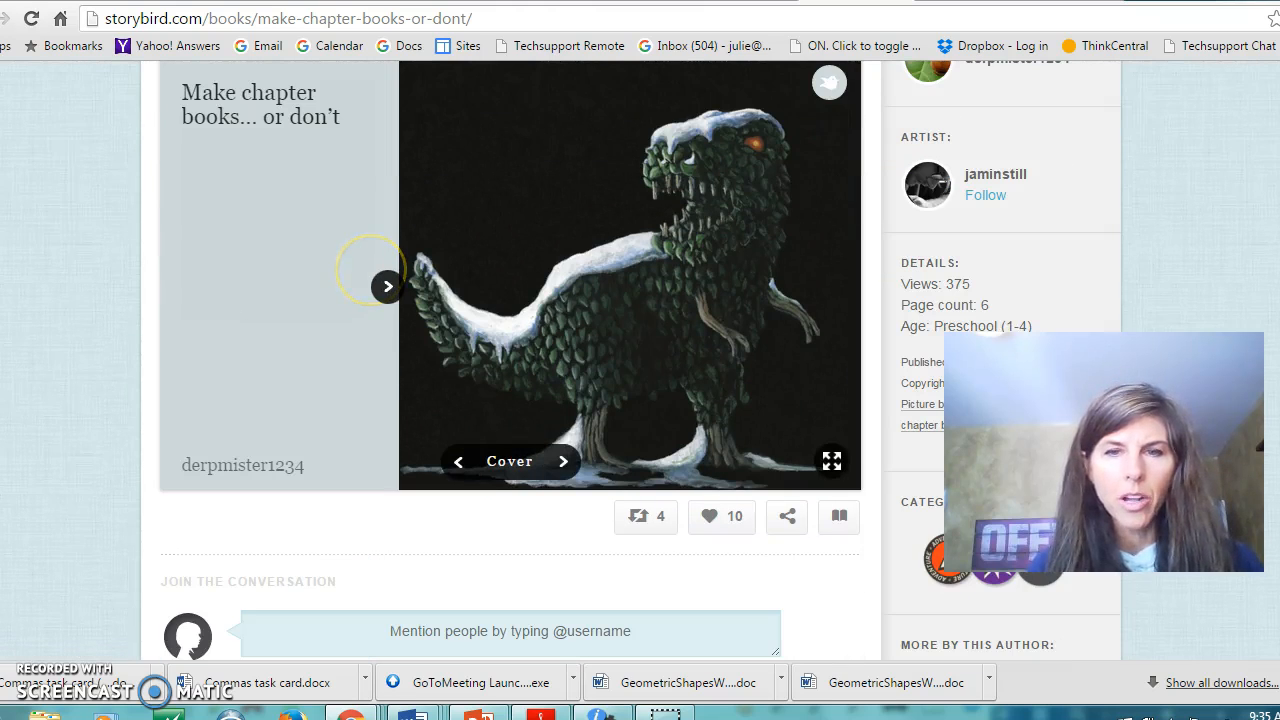
pyautogui.scroll(1, 385, 287)
pyautogui.scroll(1, 300, 285)
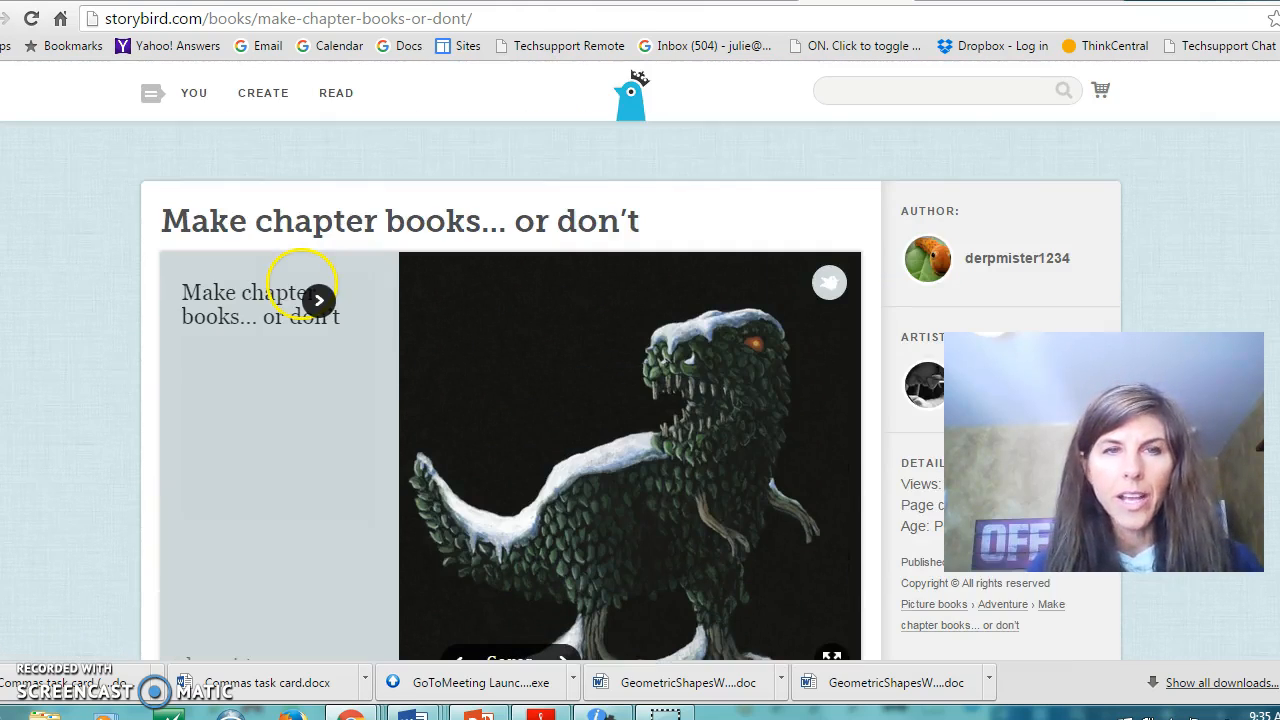
pyautogui.scroll(-3, 300, 275)
pyautogui.scroll(-1, 273, 349)
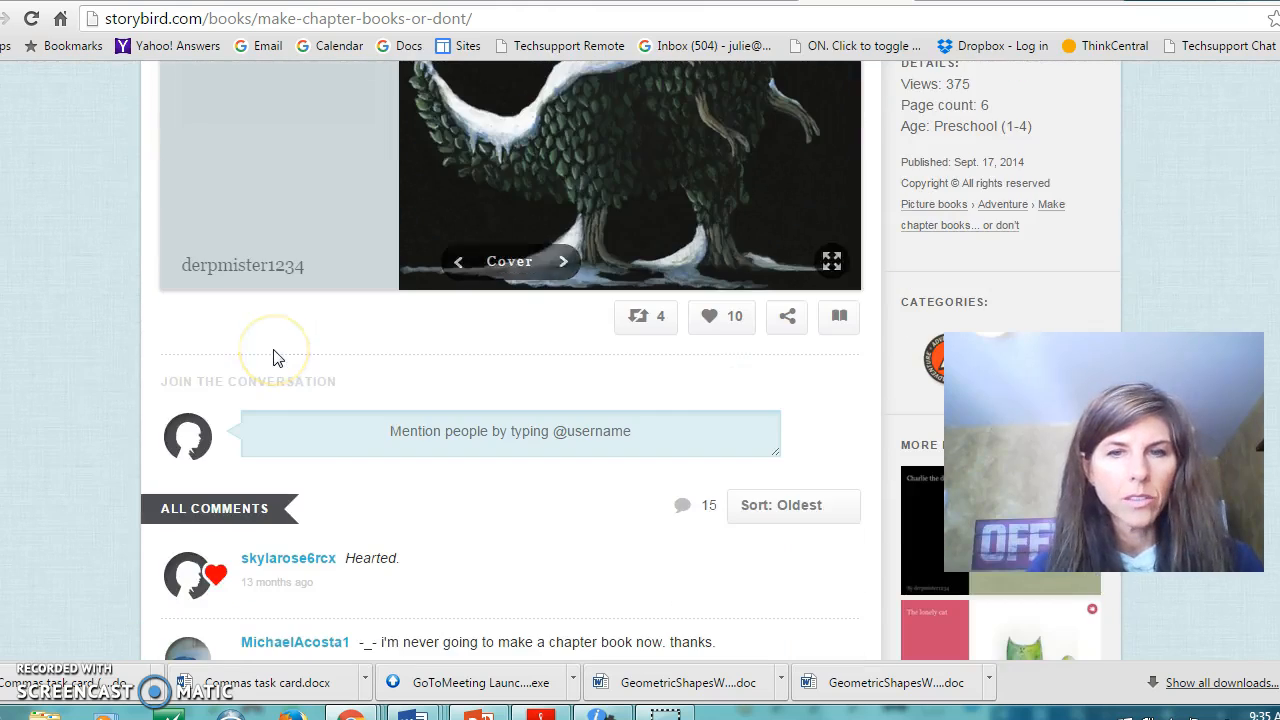
pyautogui.scroll(2, 273, 355)
pyautogui.scroll(1, 500, 360)
pyautogui.scroll(1, 291, 365)
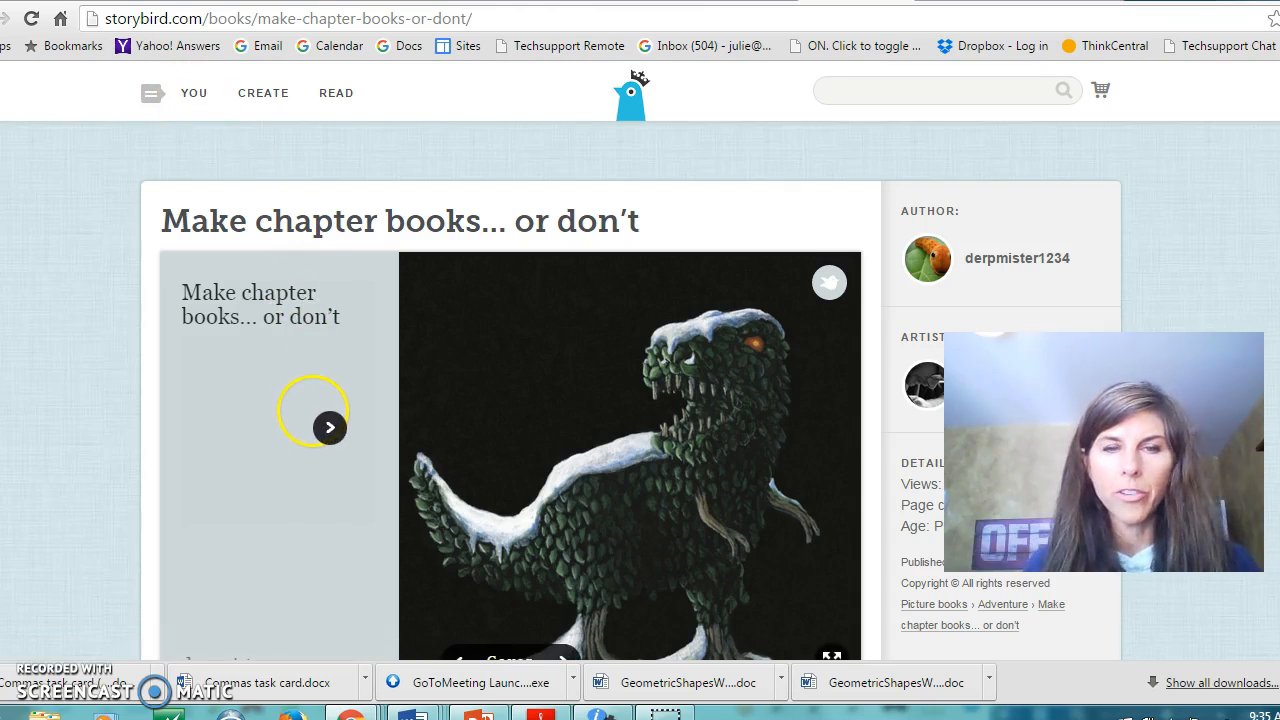
pyautogui.click(190, 92)
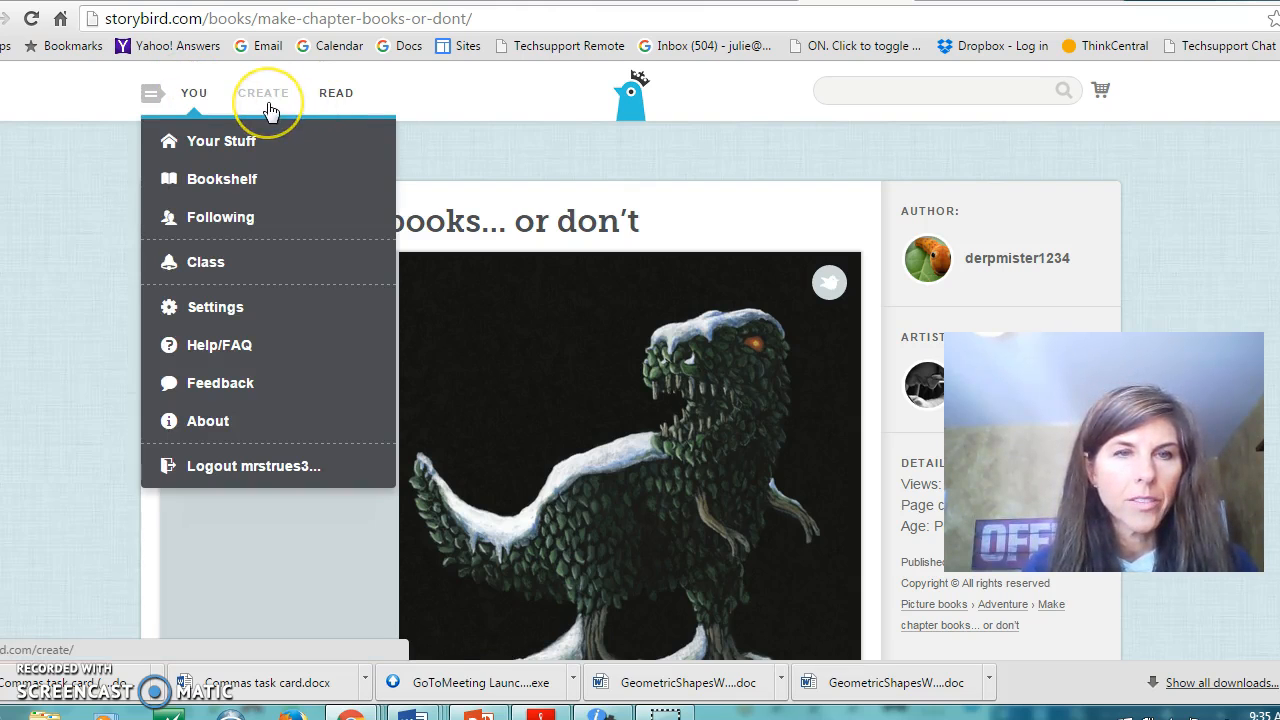
# - Go to the READ page of other people's stories
pyautogui.click(340, 98)
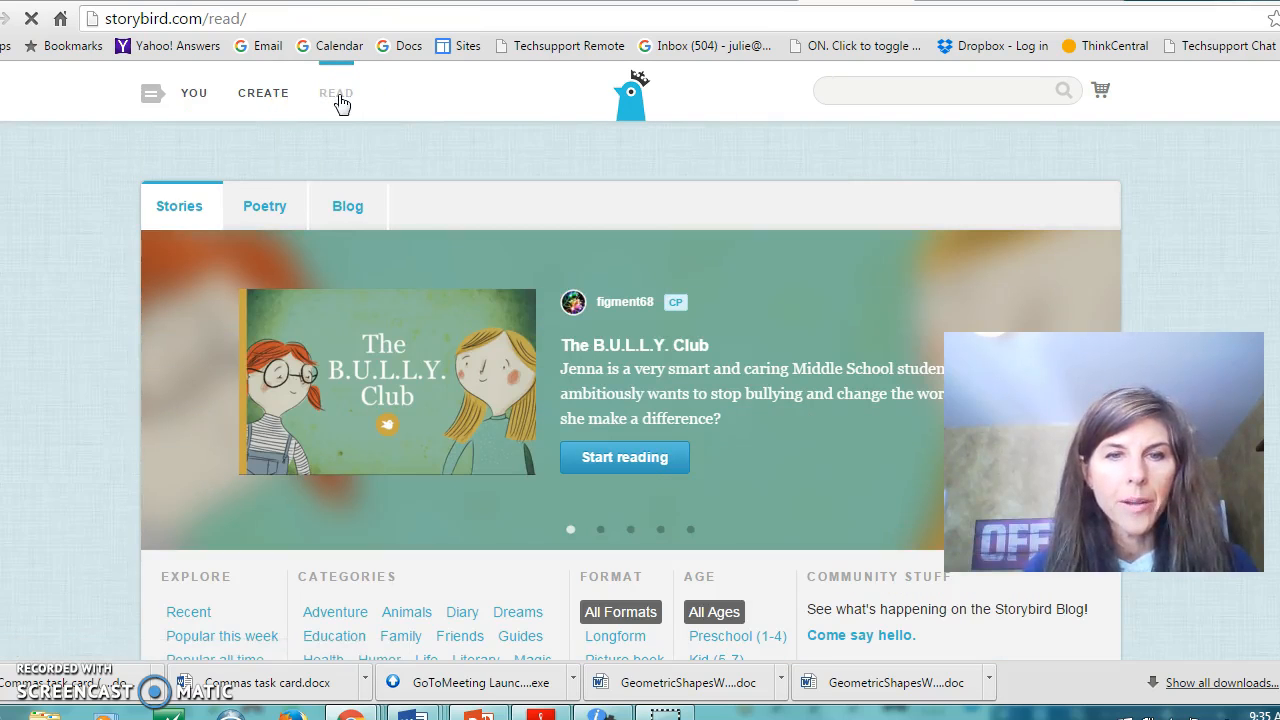
pyautogui.scroll(-1, 378, 312)
pyautogui.scroll(-1, 378, 312)
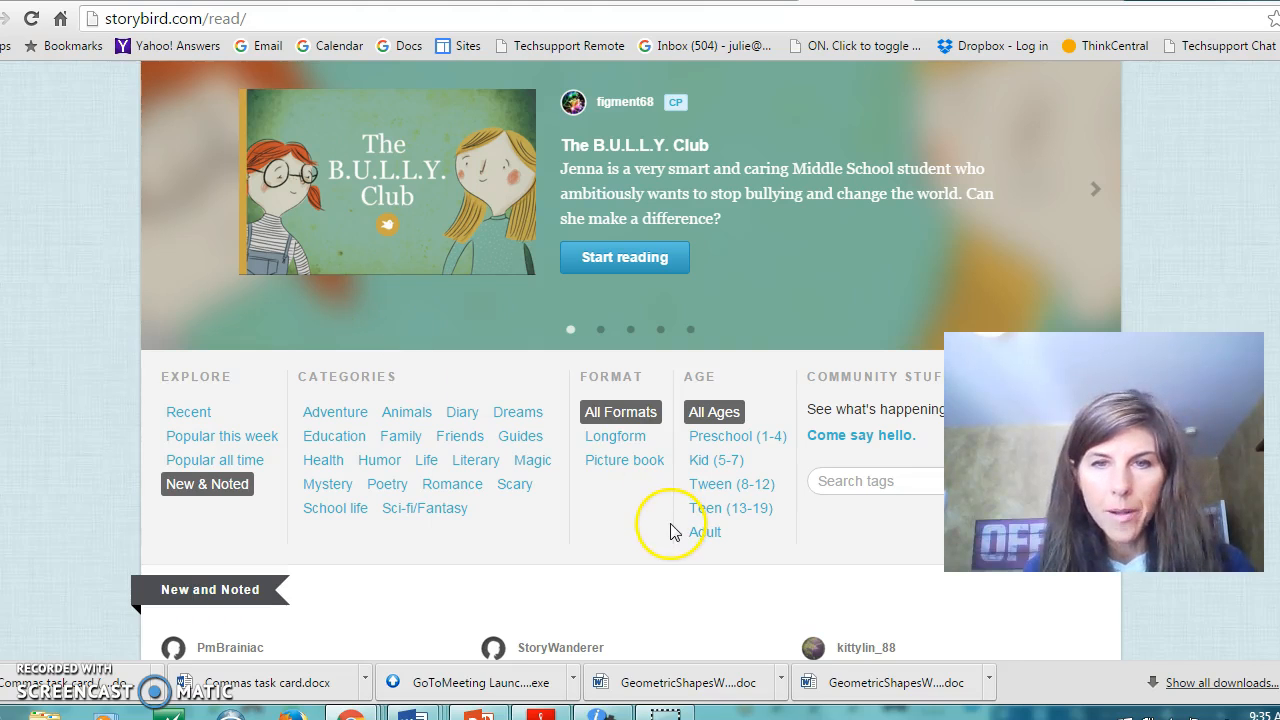
# - Show stories of All Formats and scroll through the New and Noted stories
pyautogui.click(628, 411)
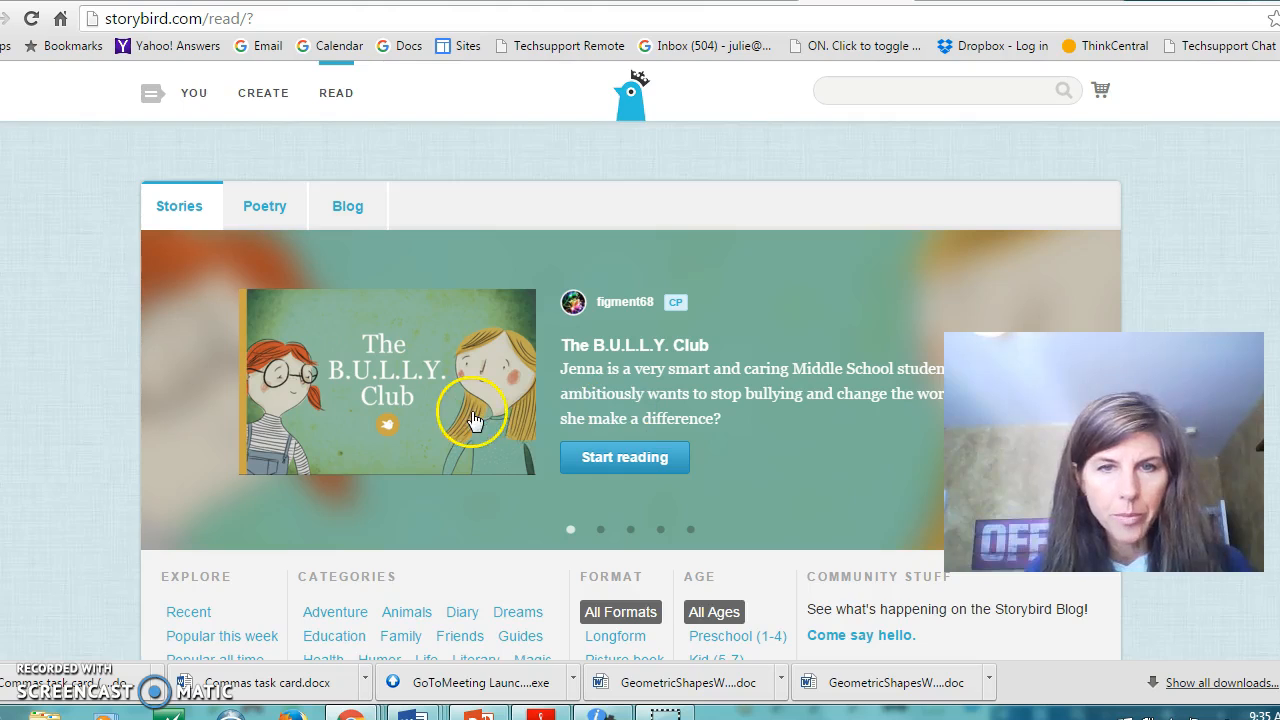
pyautogui.scroll(-1, 474, 420)
pyautogui.scroll(-1, 474, 420)
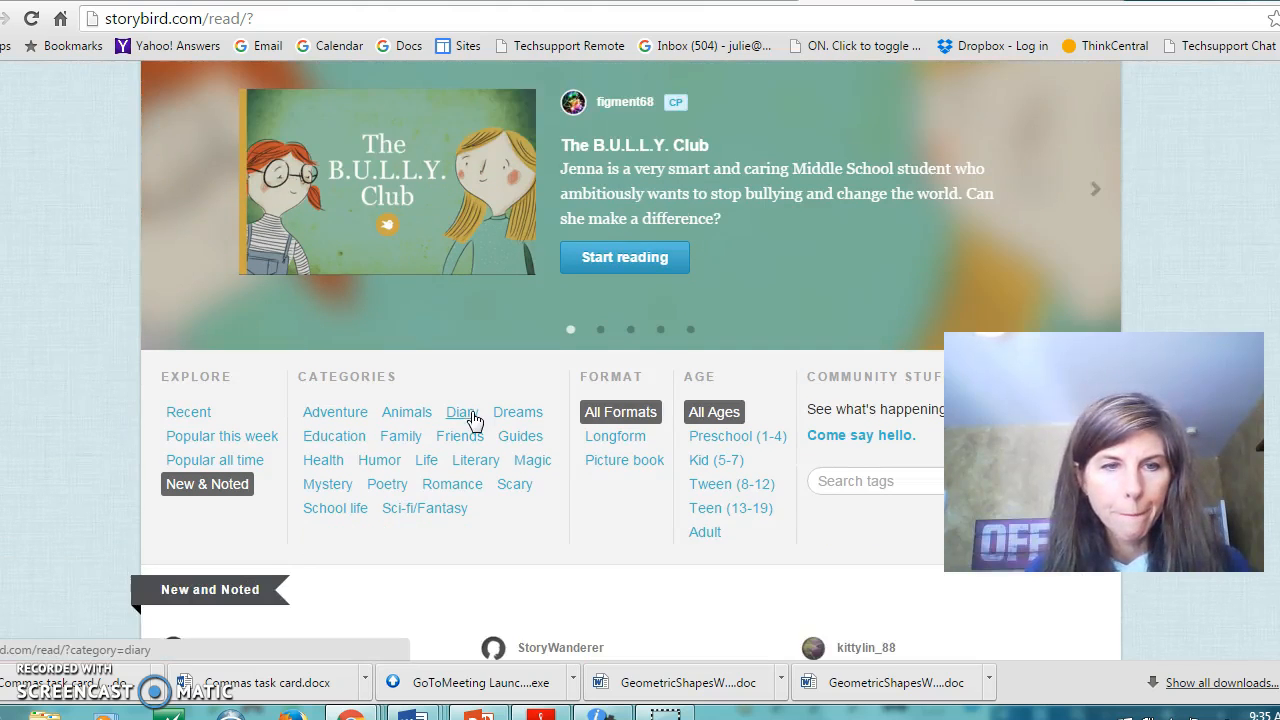
pyautogui.scroll(-4, 474, 420)
pyautogui.scroll(-4, 470, 420)
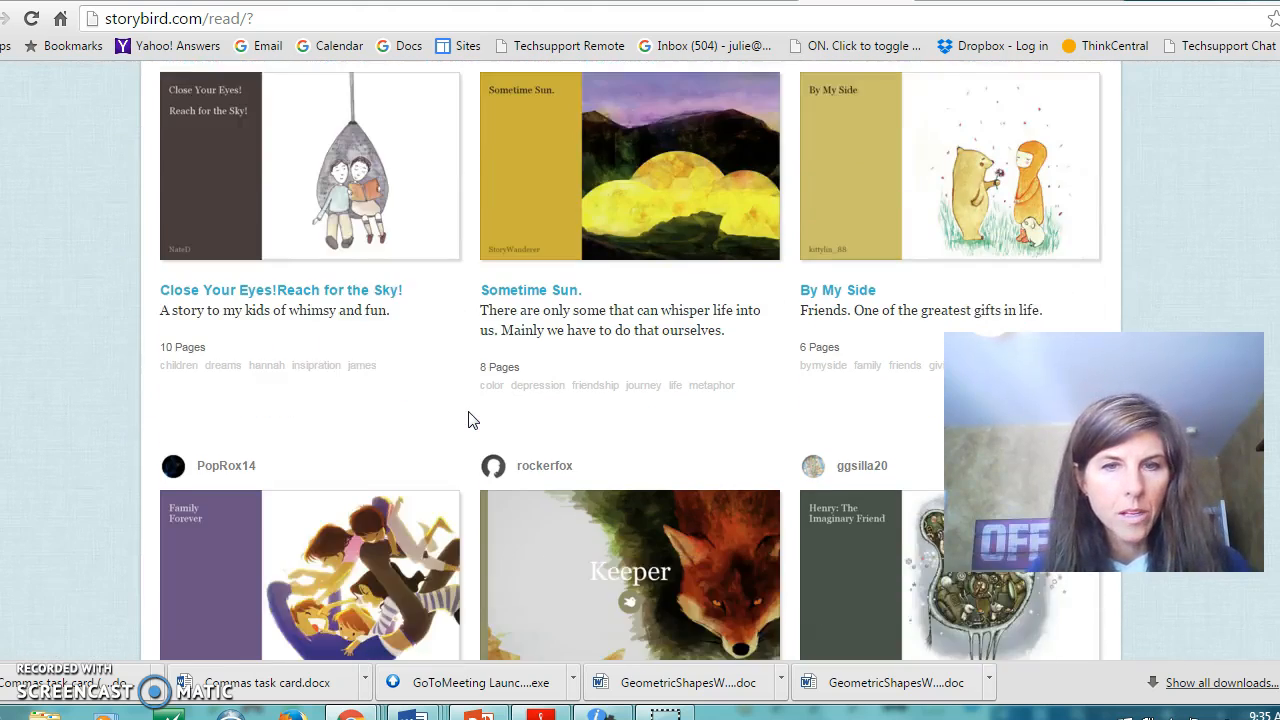
pyautogui.scroll(-3, 470, 420)
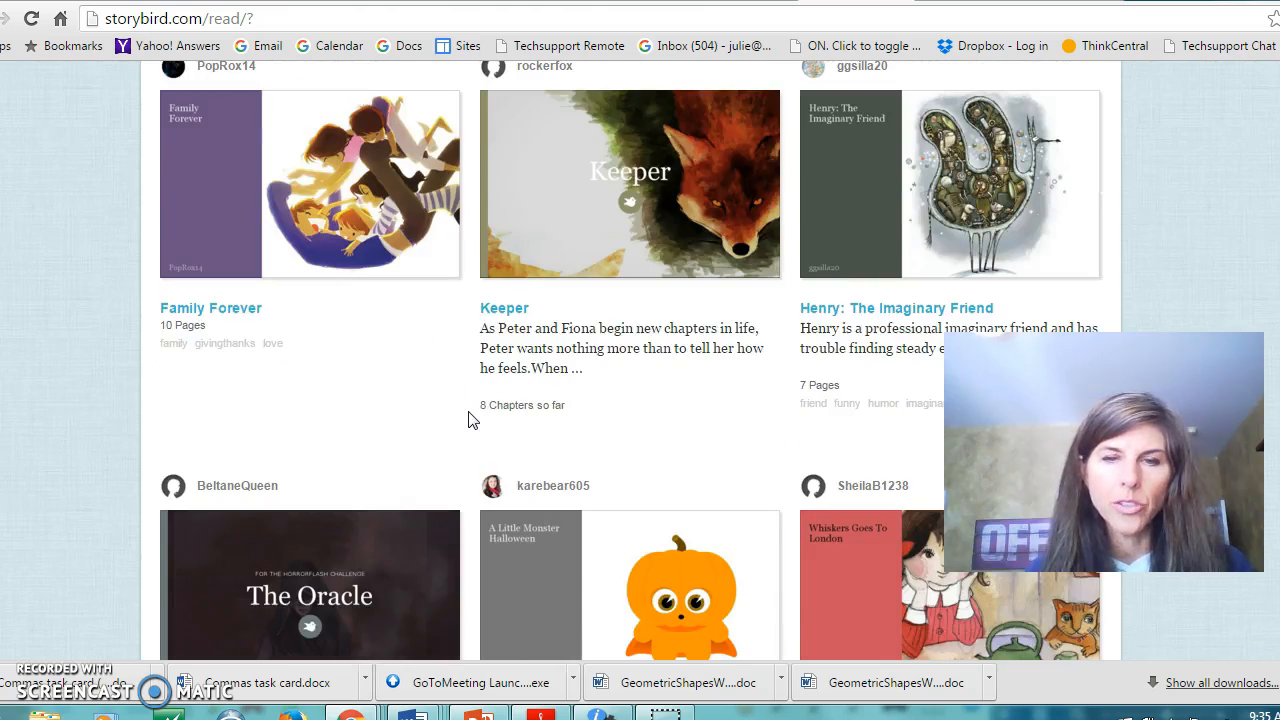
pyautogui.scroll(10, 470, 420)
pyautogui.scroll(2, 470, 420)
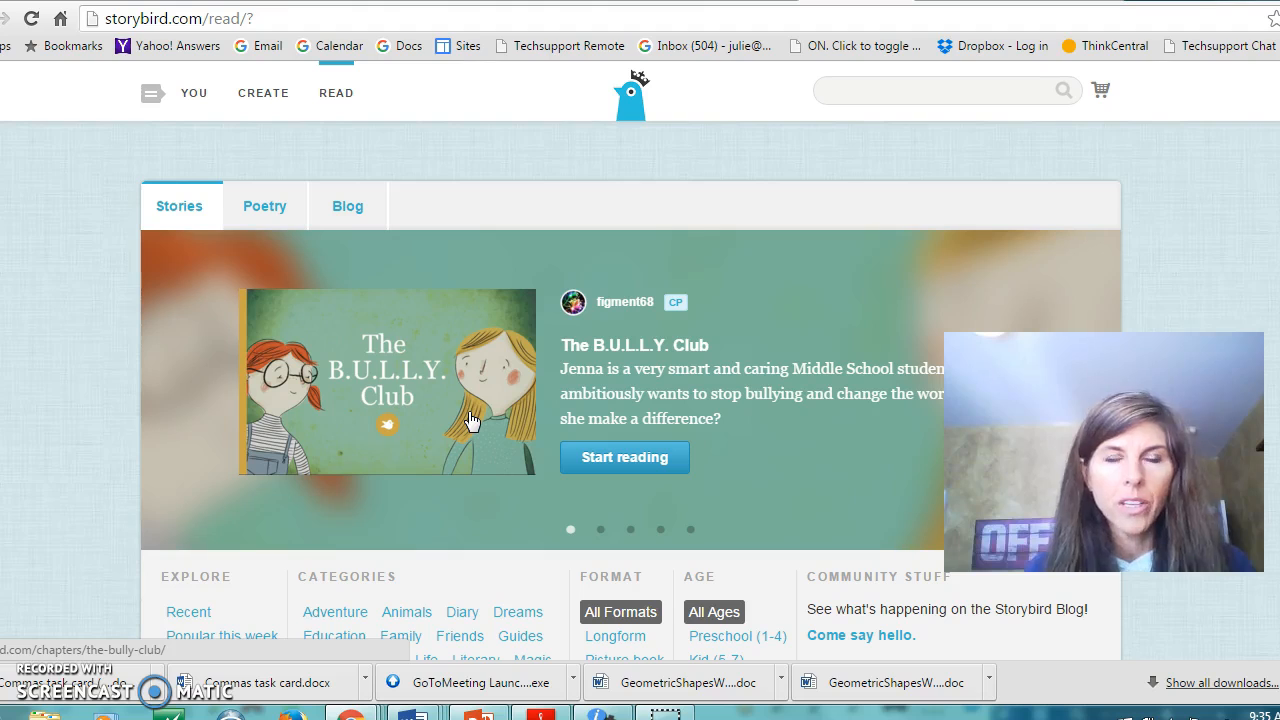
pyautogui.click(177, 606)
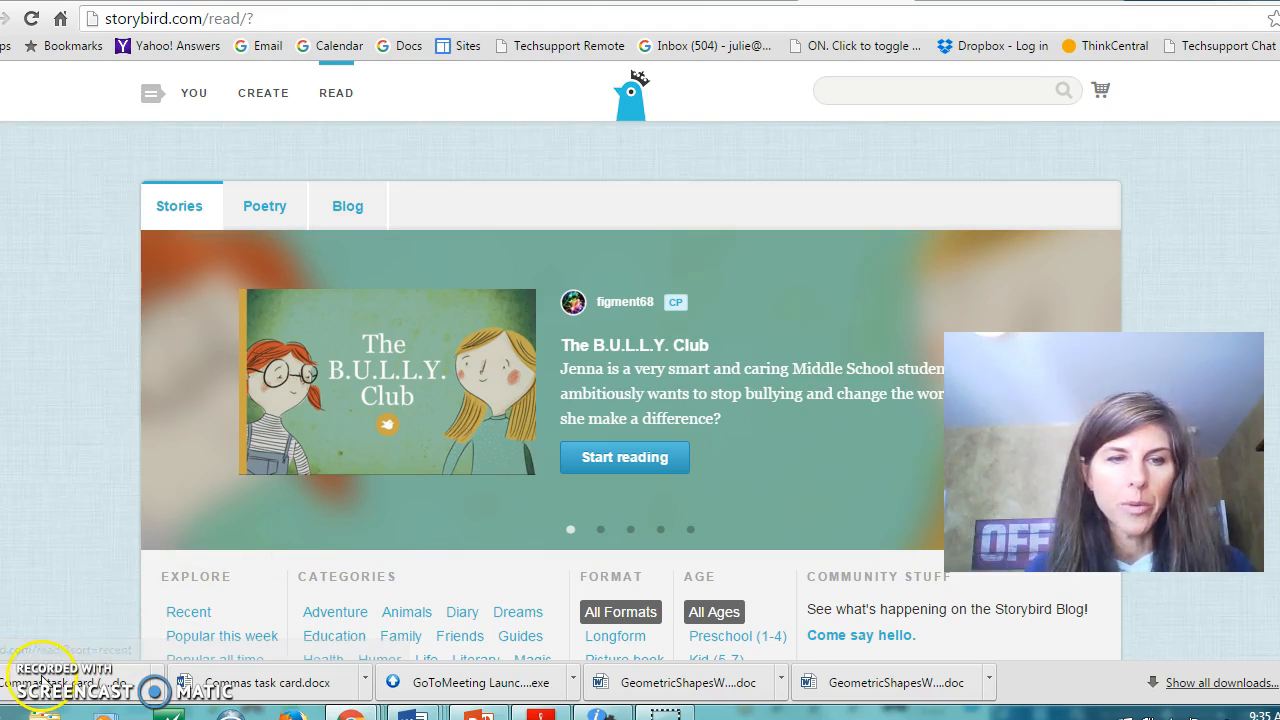